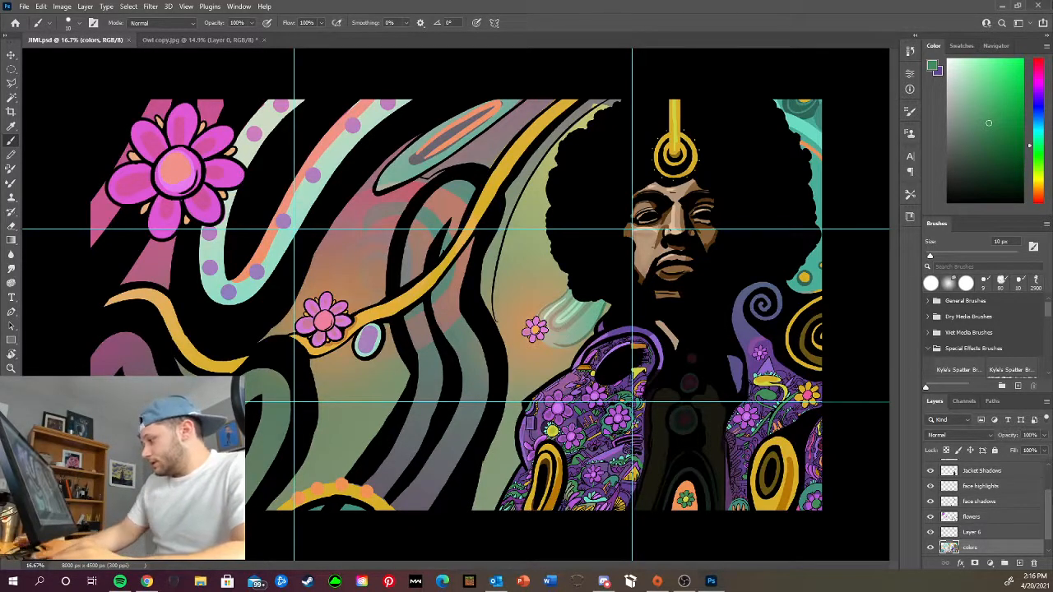
Hide the layers "colors", "Layer 6", "flowers" and "Layer 3"
{"action": "scroll", "coordinate": [1048, 517], "scroll_direction": "down", "scroll_amount": 1}
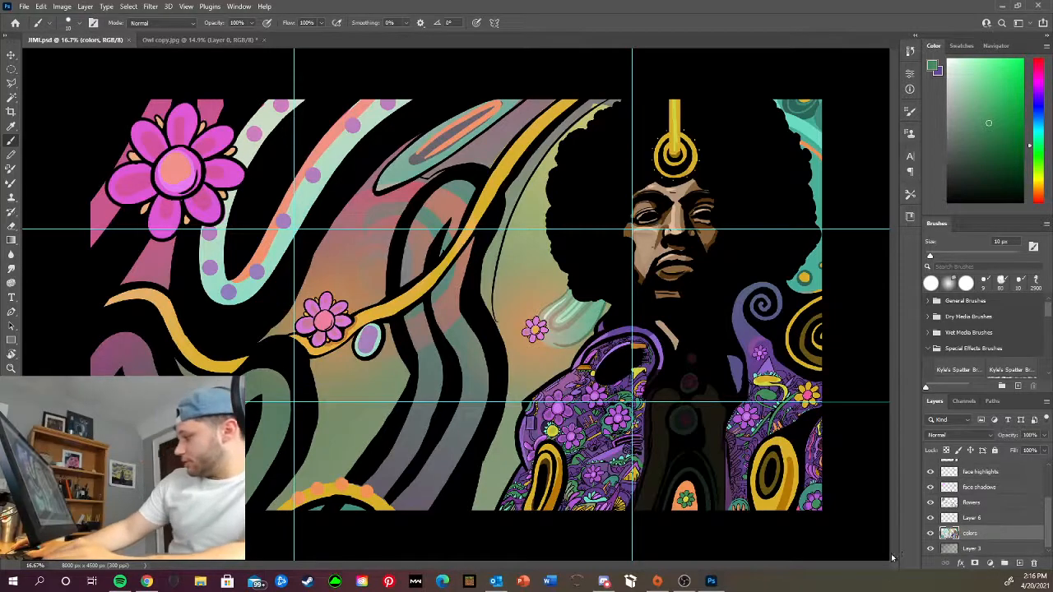
{"action": "left_click", "coordinate": [930, 534]}
{"action": "left_click", "coordinate": [930, 518]}
{"action": "left_click", "coordinate": [930, 503]}
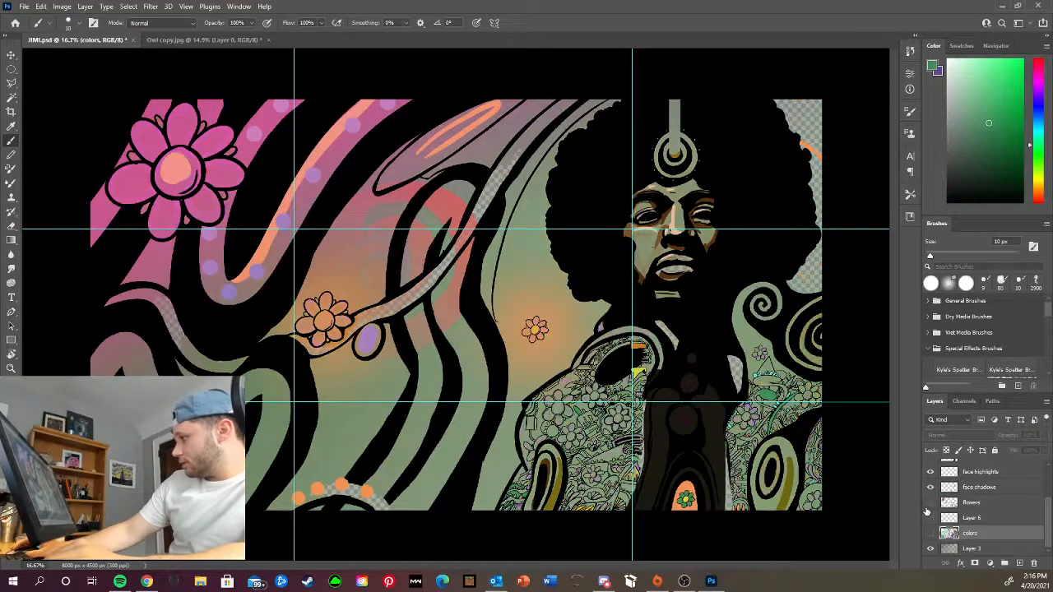
{"action": "left_click", "coordinate": [930, 549]}
Hide the "face shadows", "face highlights" and "Jacket Shadows" layers
{"action": "scroll", "coordinate": [927, 491], "scroll_direction": "up", "scroll_amount": 2}
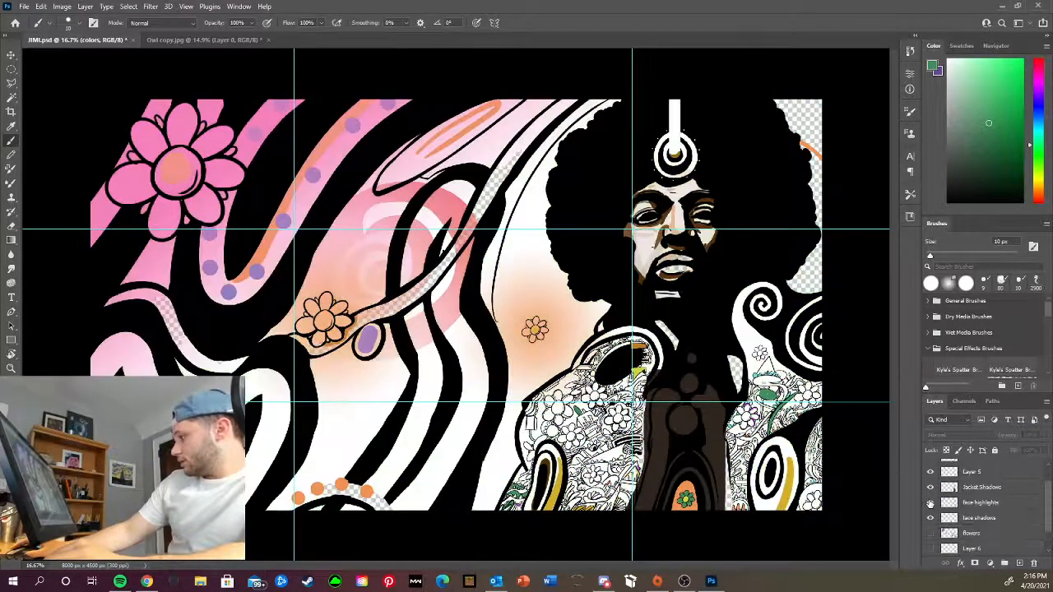
{"action": "left_click", "coordinate": [931, 518]}
{"action": "left_click", "coordinate": [931, 503]}
{"action": "left_click", "coordinate": [931, 488]}
Hide the "fx" layer and "Layer 5" so that only the linework layer is shown
{"action": "scroll", "coordinate": [933, 490], "scroll_direction": "up", "scroll_amount": 1}
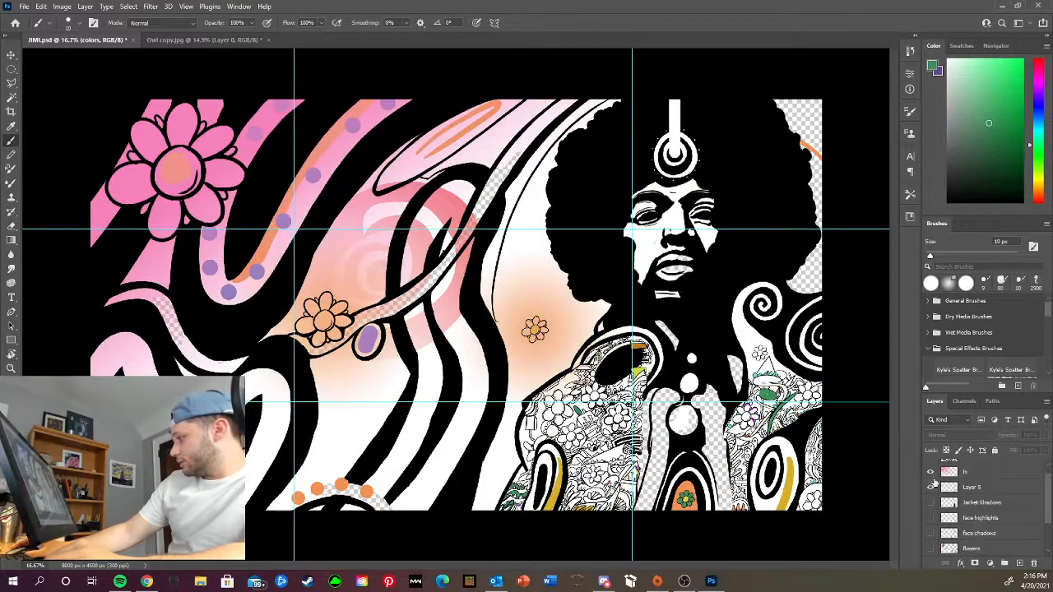
{"action": "left_click", "coordinate": [931, 473]}
{"action": "left_click", "coordinate": [931, 488]}
{"action": "left_click", "coordinate": [932, 489]}
{"action": "scroll", "coordinate": [937, 495], "scroll_direction": "up", "scroll_amount": 1}
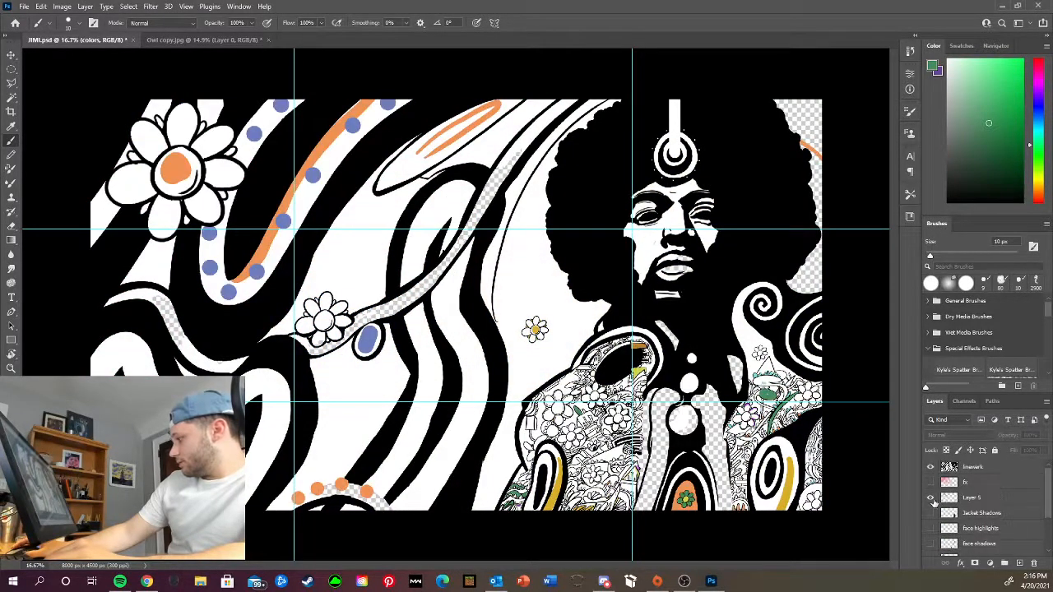
{"action": "left_click", "coordinate": [930, 498]}
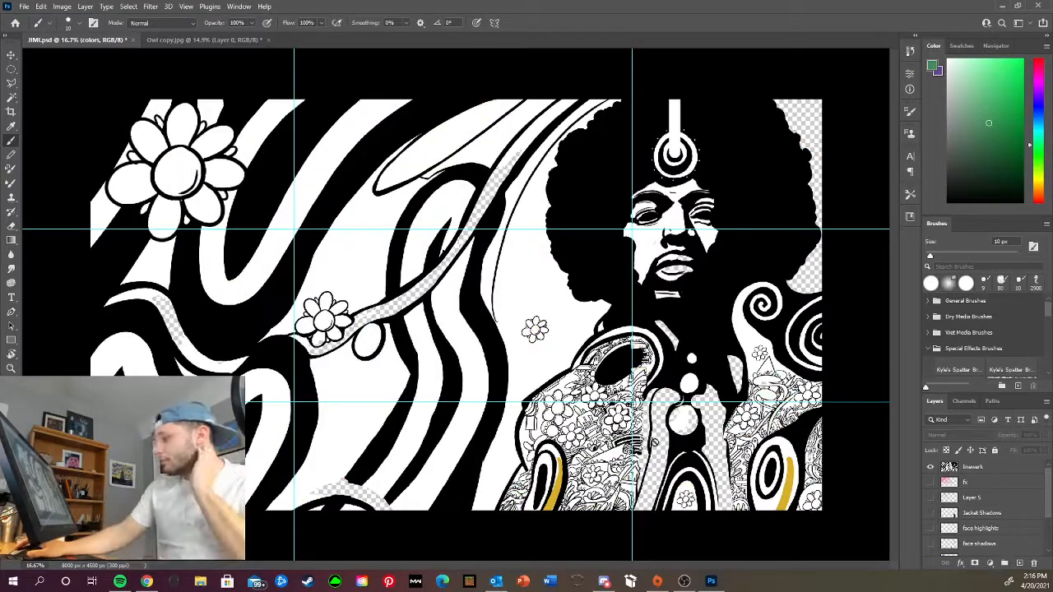
On the linework layer, erase the gold strip inside the oval on the jacket's left side with a 70 px eraser
{"action": "key", "text": "e"}
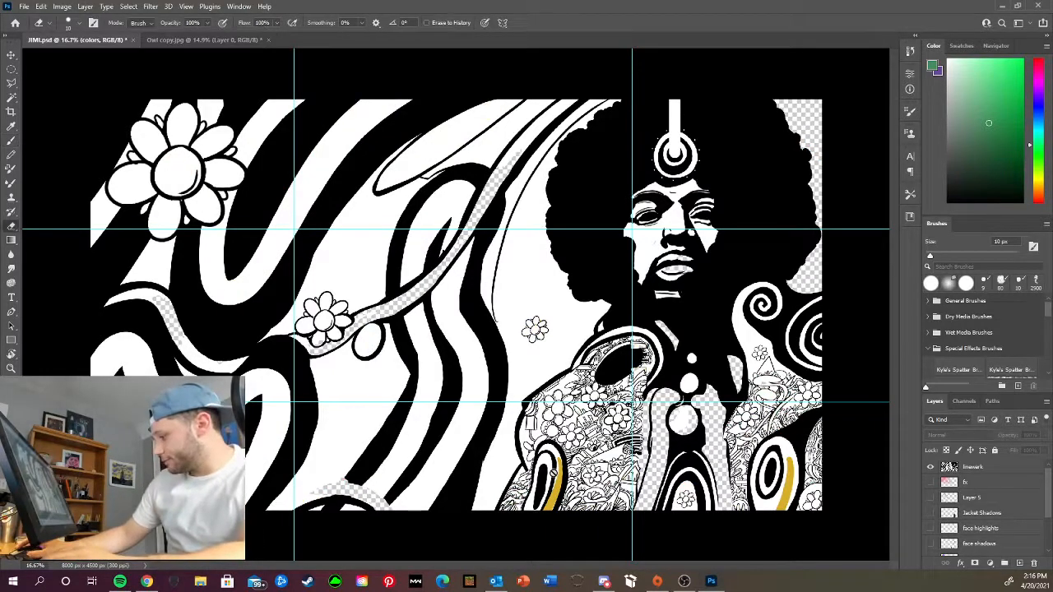
{"action": "left_click", "coordinate": [967, 467]}
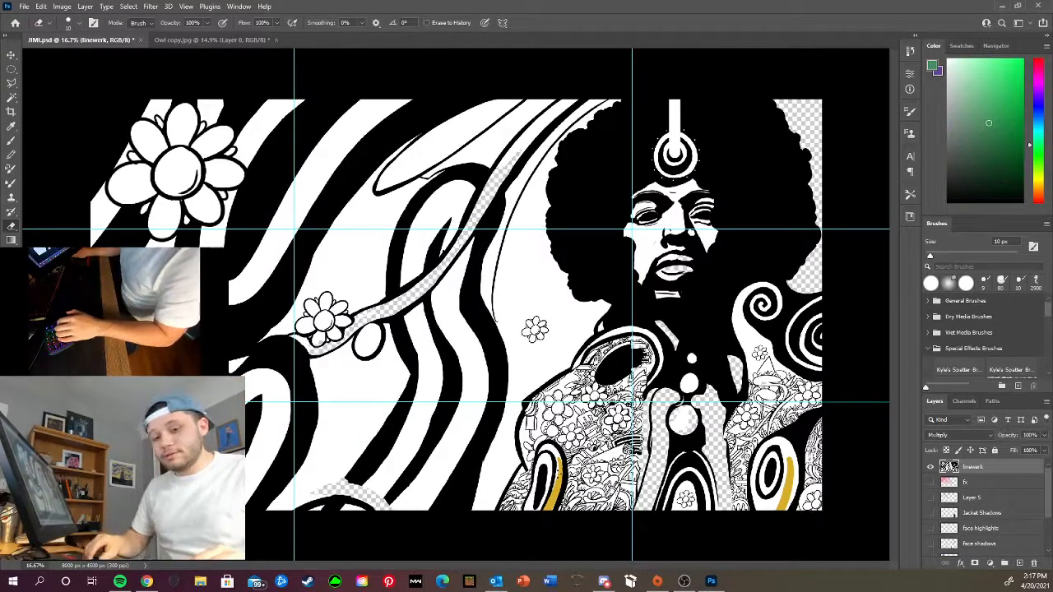
{"action": "key", "text": "ctrl+plus"}
{"action": "key", "text": "ctrl+plus"}
{"action": "left_click_drag", "start_coordinate": [667, 364], "coordinate": [521, 51]}
{"action": "key", "text": "bracketright"}
{"action": "key", "text": "bracketright"}
{"action": "key", "text": "bracketright"}
{"action": "key", "text": "bracketright"}
{"action": "key", "text": "bracketright"}
{"action": "key", "text": "bracketright"}
{"action": "key", "text": "bracketright"}
{"action": "key", "text": "bracketright"}
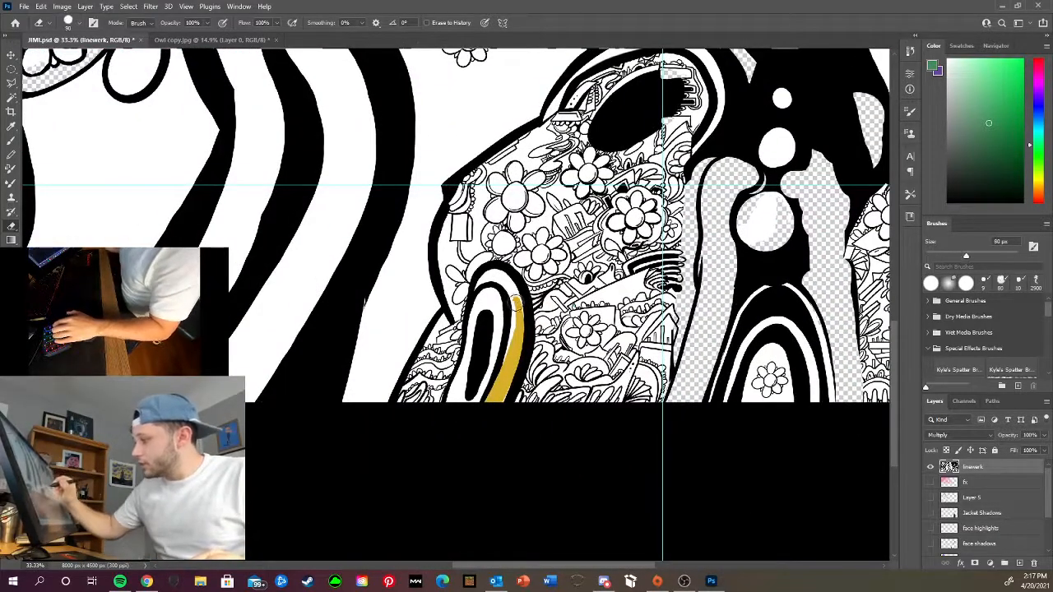
{"action": "key", "text": "bracketleft"}
{"action": "key", "text": "bracketleft"}
{"action": "mouse_move", "coordinate": [516, 298]}
{"action": "left_mouse_down"}
{"action": "mouse_move", "coordinate": [504, 370]}
{"action": "mouse_move", "coordinate": [512, 359]}
{"action": "mouse_move", "coordinate": [492, 397]}
{"action": "left_mouse_up"}
{"action": "left_click_drag", "start_coordinate": [517, 307], "coordinate": [503, 400]}
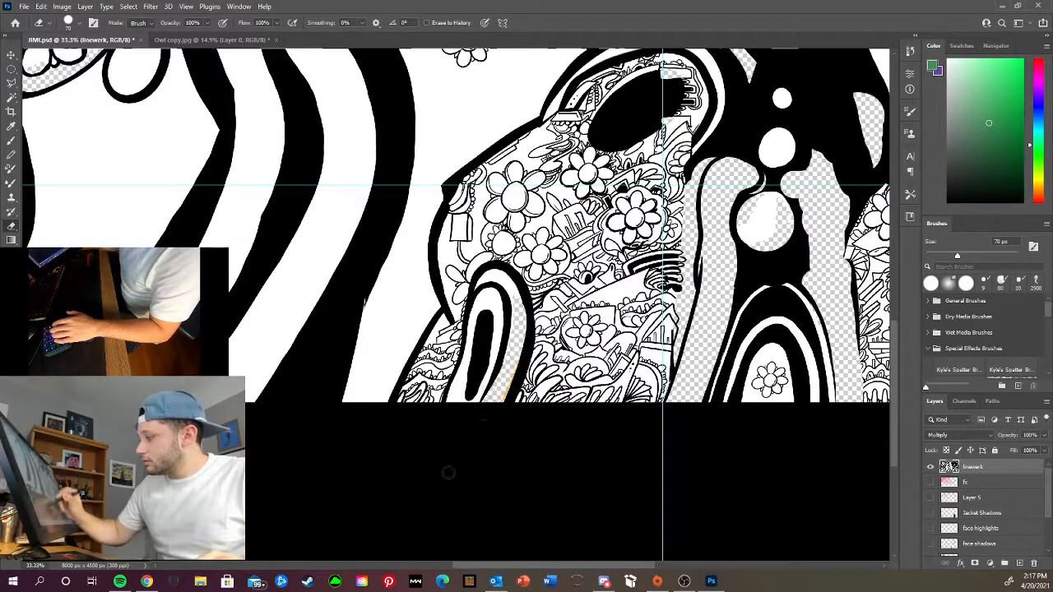
{"action": "left_click_drag", "start_coordinate": [514, 345], "coordinate": [506, 400]}
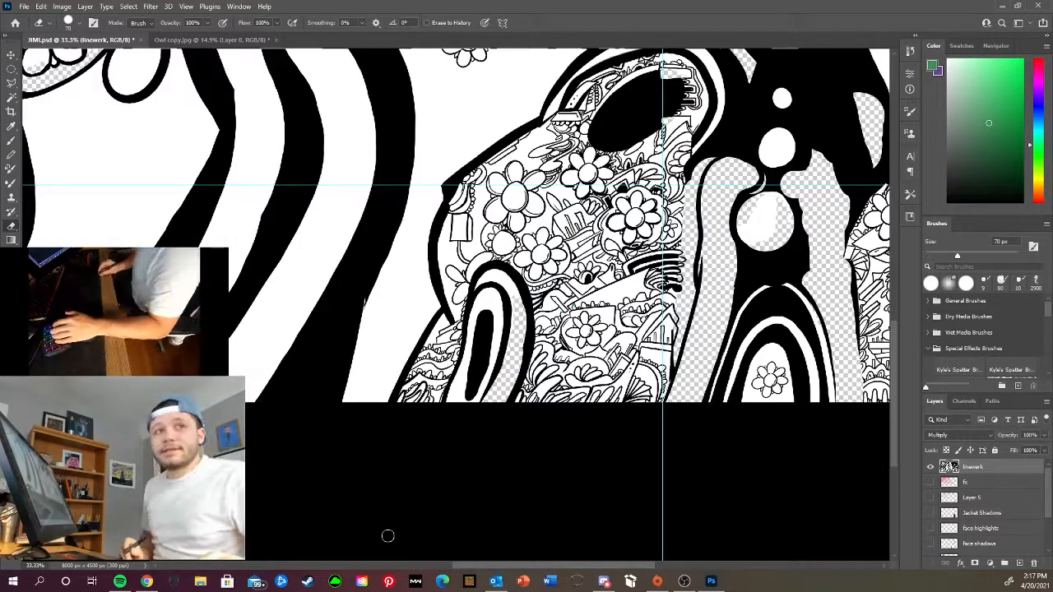
Erase the gold strip inside the large oval on the jacket's right side
{"action": "left_click_drag", "start_coordinate": [594, 428], "coordinate": [314, 439]}
{"action": "left_click_drag", "start_coordinate": [661, 310], "coordinate": [643, 403]}
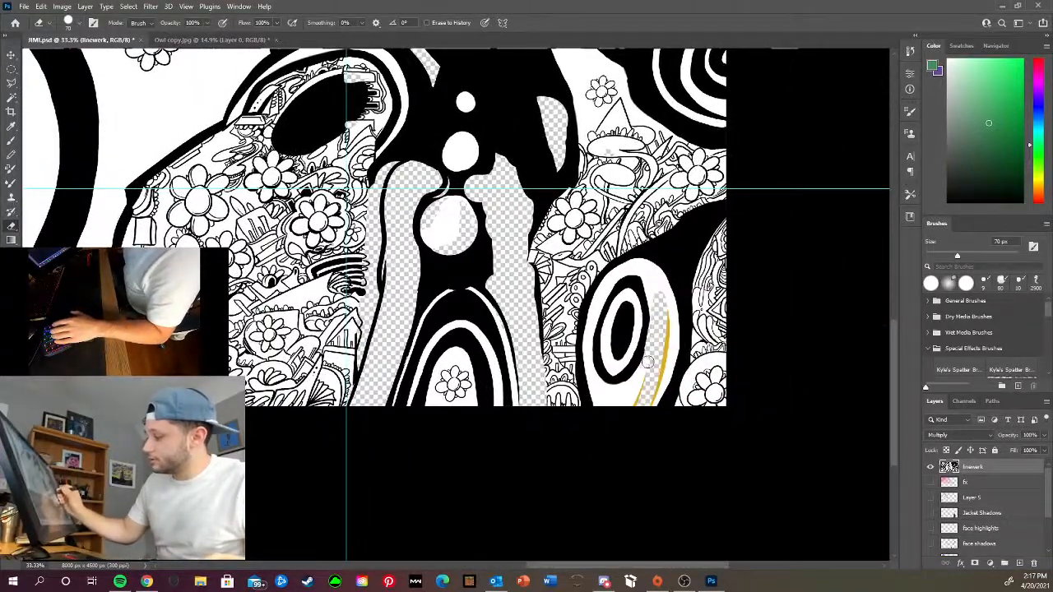
{"action": "mouse_move", "coordinate": [661, 298]}
{"action": "left_mouse_down"}
{"action": "mouse_move", "coordinate": [654, 343]}
{"action": "mouse_move", "coordinate": [668, 375]}
{"action": "left_mouse_up"}
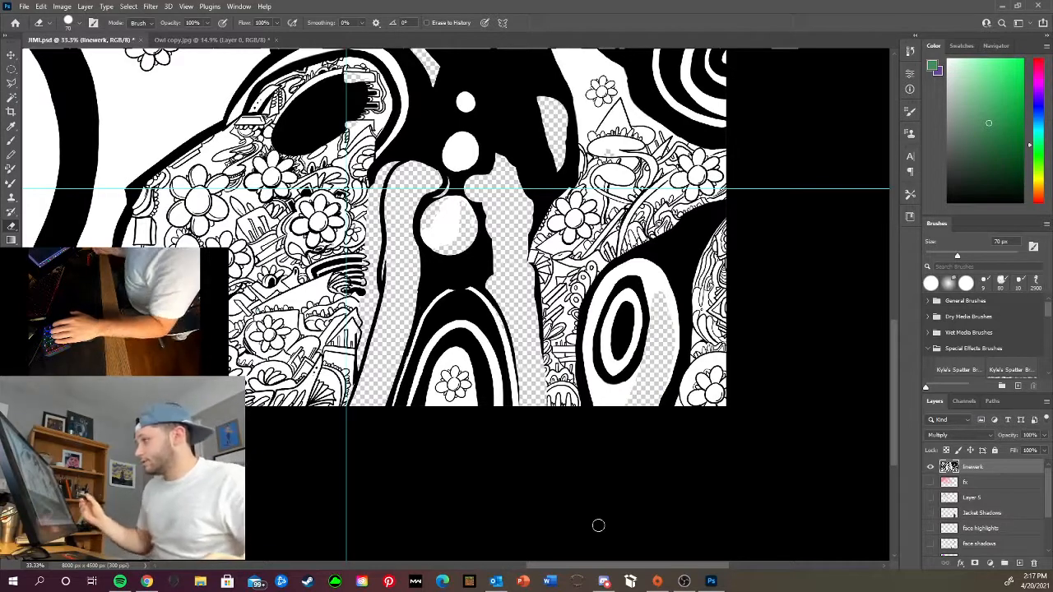
Erase the ragged edge of the chest strip right of the pendants, and outline its outer side in black with a 50 px brush
{"action": "mouse_move", "coordinate": [494, 179]}
{"action": "left_mouse_down"}
{"action": "mouse_move", "coordinate": [487, 165]}
{"action": "mouse_move", "coordinate": [521, 247]}
{"action": "left_mouse_up"}
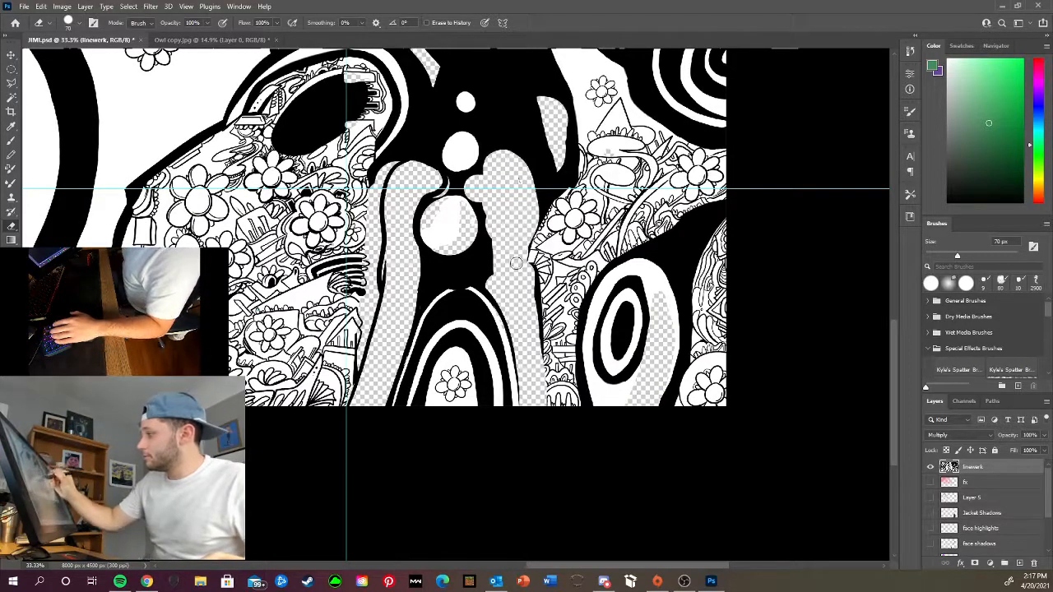
{"action": "key", "text": "b"}
{"action": "key", "text": "d"}
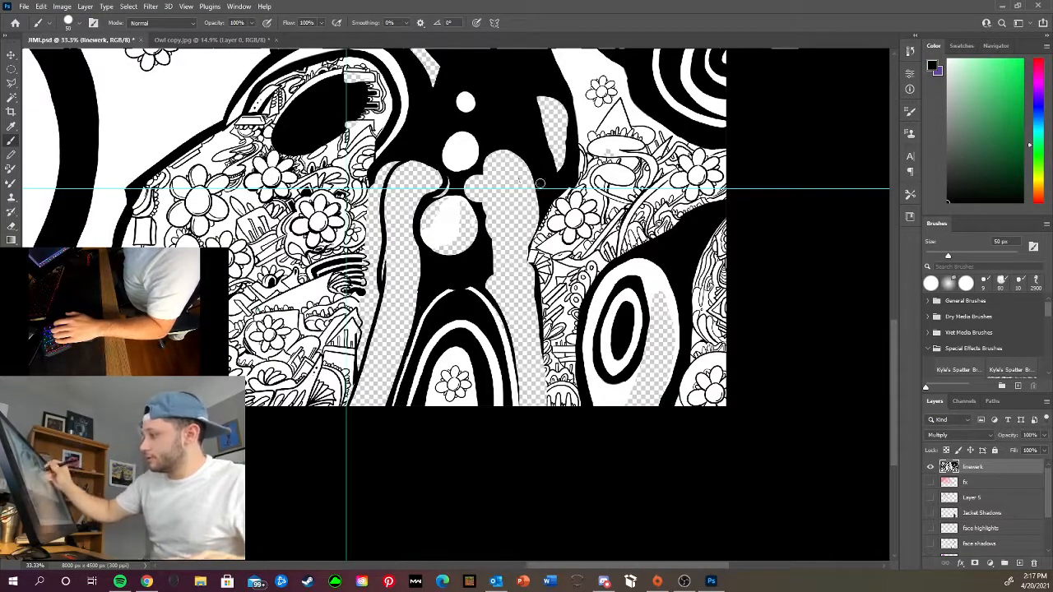
{"action": "mouse_move", "coordinate": [540, 185]}
{"action": "left_mouse_down"}
{"action": "mouse_move", "coordinate": [543, 431]}
{"action": "mouse_move", "coordinate": [531, 270]}
{"action": "mouse_move", "coordinate": [547, 419]}
{"action": "left_mouse_up"}
{"action": "key", "text": "ctrl+z"}
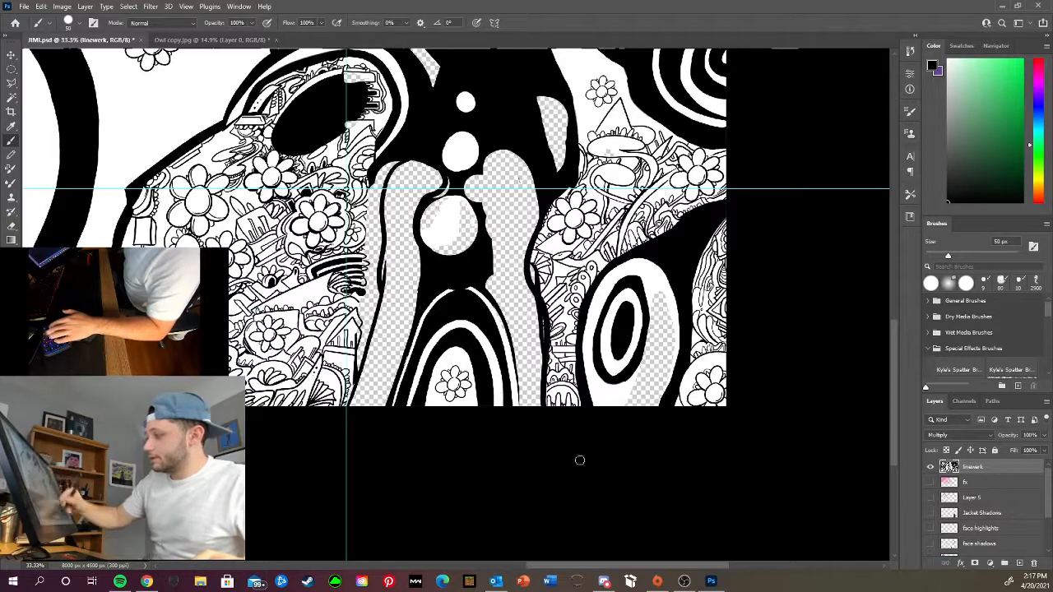
{"action": "key", "text": "ctrl+z"}
{"action": "mouse_move", "coordinate": [543, 200]}
{"action": "left_mouse_down"}
{"action": "mouse_move", "coordinate": [531, 239]}
{"action": "mouse_move", "coordinate": [552, 418]}
{"action": "mouse_move", "coordinate": [535, 235]}
{"action": "mouse_move", "coordinate": [544, 406]}
{"action": "left_mouse_up"}
{"action": "key", "text": "ctrl+z"}
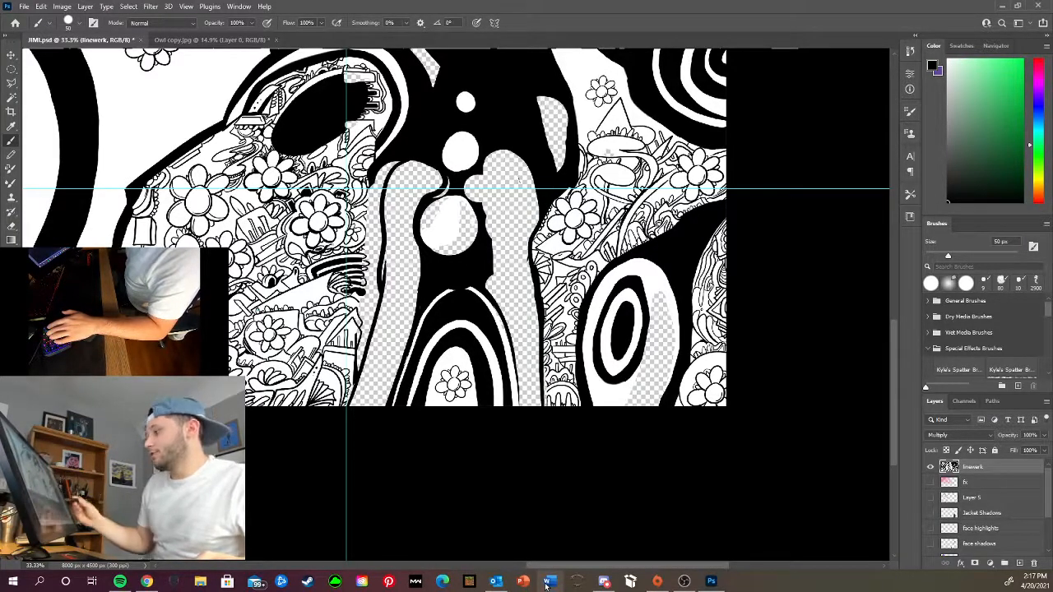
Paint a black outline down the outer side of the chest strip left of the pendants
{"action": "left_click_drag", "start_coordinate": [402, 160], "coordinate": [356, 411]}
{"action": "key", "text": "ctrl+z"}
{"action": "mouse_move", "coordinate": [403, 161]}
{"action": "left_mouse_down"}
{"action": "mouse_move", "coordinate": [384, 204]}
{"action": "mouse_move", "coordinate": [350, 411]}
{"action": "left_mouse_up"}
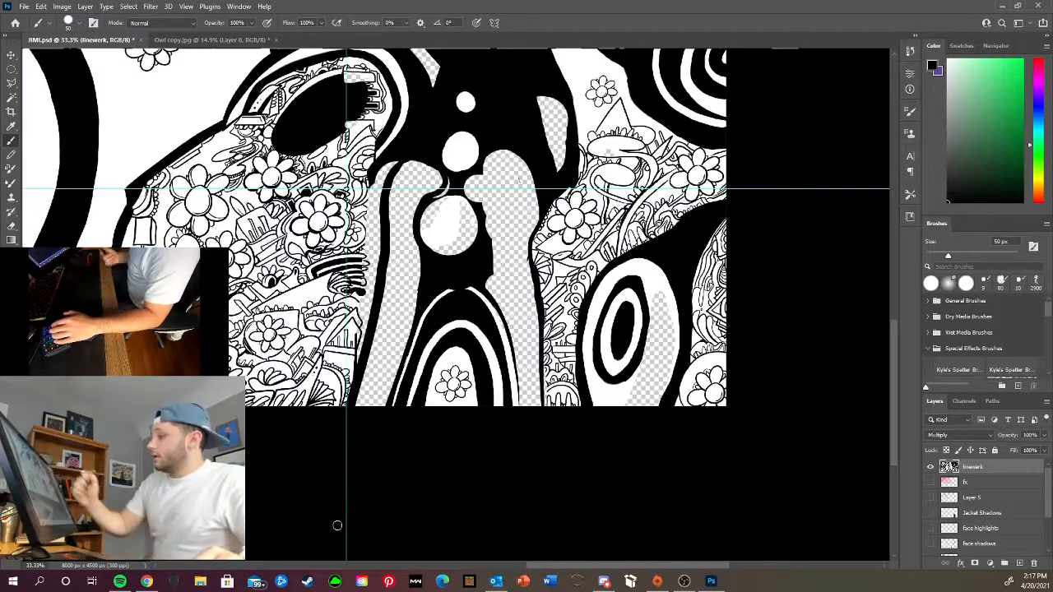
Thicken and smooth the black outline around the upper sides of the largest pendant circle
{"action": "left_click_drag", "start_coordinate": [459, 188], "coordinate": [475, 231]}
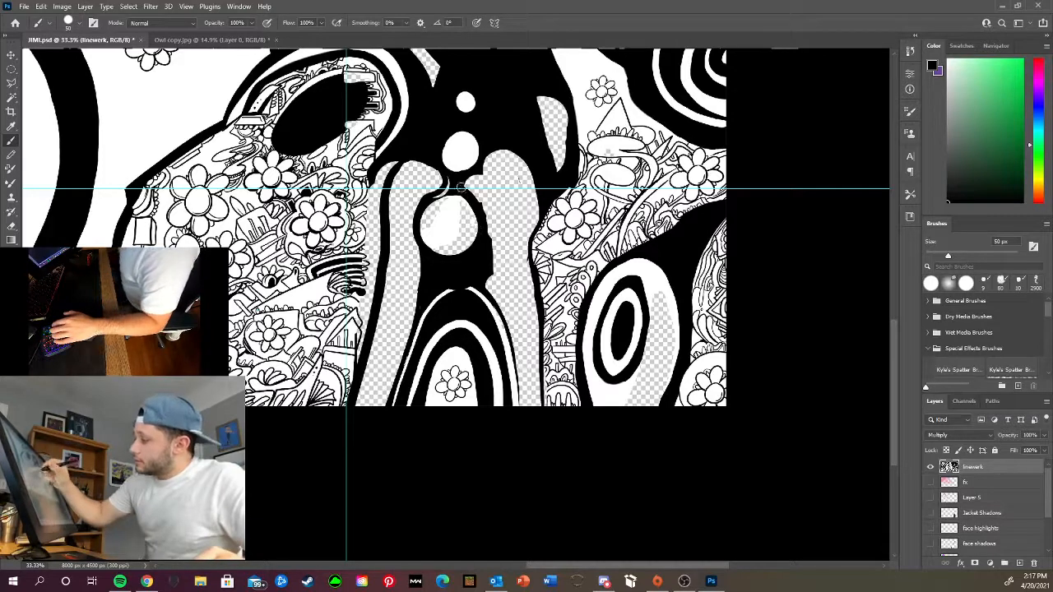
{"action": "left_click_drag", "start_coordinate": [462, 188], "coordinate": [492, 248]}
{"action": "left_click_drag", "start_coordinate": [451, 191], "coordinate": [407, 246]}
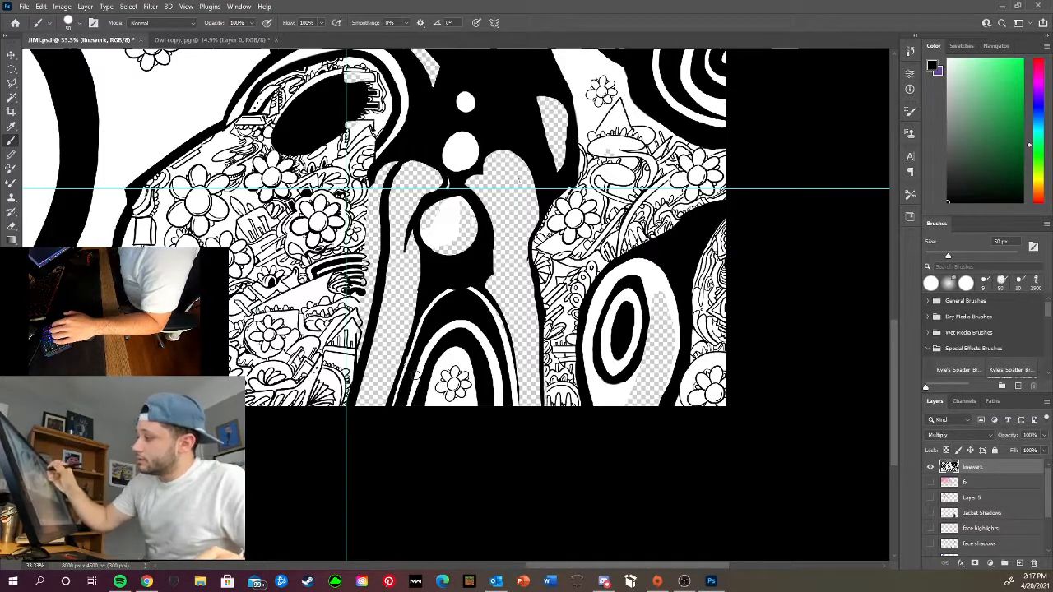
{"action": "key", "text": "ctrl+z"}
{"action": "mouse_move", "coordinate": [457, 196]}
{"action": "left_mouse_down"}
{"action": "mouse_move", "coordinate": [432, 200]}
{"action": "mouse_move", "coordinate": [418, 265]}
{"action": "mouse_move", "coordinate": [442, 208]}
{"action": "mouse_move", "coordinate": [429, 212]}
{"action": "mouse_move", "coordinate": [421, 246]}
{"action": "left_mouse_up"}
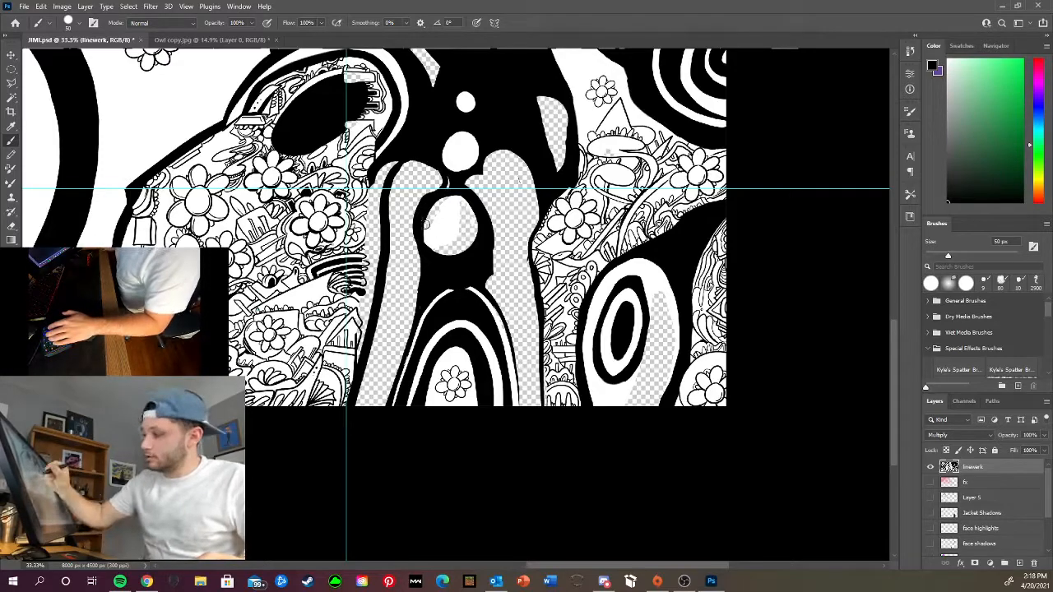
Fill the largest pendant circle with solid white using a 125 px brush
{"action": "key", "text": "ctrl+equal"}
{"action": "key", "text": "ctrl+equal"}
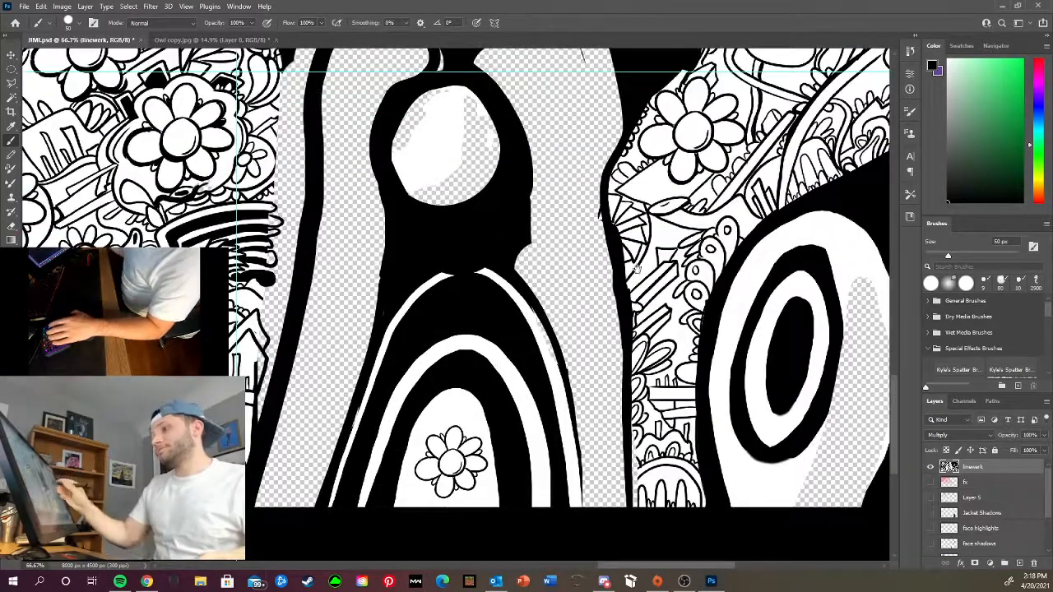
{"action": "left_click_drag", "start_coordinate": [636, 268], "coordinate": [766, 329]}
{"action": "key", "text": "ctrl+equal"}
{"action": "left_click_drag", "start_coordinate": [679, 333], "coordinate": [622, 471]}
{"action": "left_click_drag", "start_coordinate": [951, 63], "coordinate": [910, 18]}
{"action": "key", "text": "bracketright"}
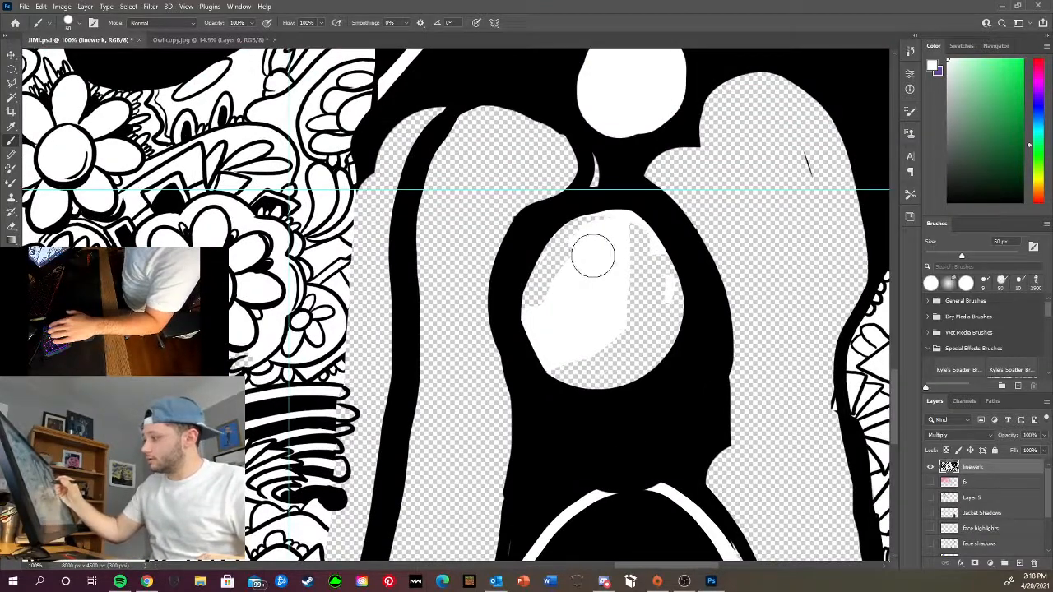
{"action": "key", "text": "bracketright"}
{"action": "key", "text": "bracketright"}
{"action": "key", "text": "bracketright"}
{"action": "key", "text": "bracketright"}
{"action": "key", "text": "bracketright"}
{"action": "mouse_move", "coordinate": [592, 256]}
{"action": "left_mouse_down"}
{"action": "mouse_move", "coordinate": [619, 289]}
{"action": "mouse_move", "coordinate": [615, 267]}
{"action": "mouse_move", "coordinate": [641, 336]}
{"action": "mouse_move", "coordinate": [572, 272]}
{"action": "mouse_move", "coordinate": [638, 339]}
{"action": "mouse_move", "coordinate": [572, 248]}
{"action": "mouse_move", "coordinate": [618, 367]}
{"action": "mouse_move", "coordinate": [562, 370]}
{"action": "left_mouse_up"}
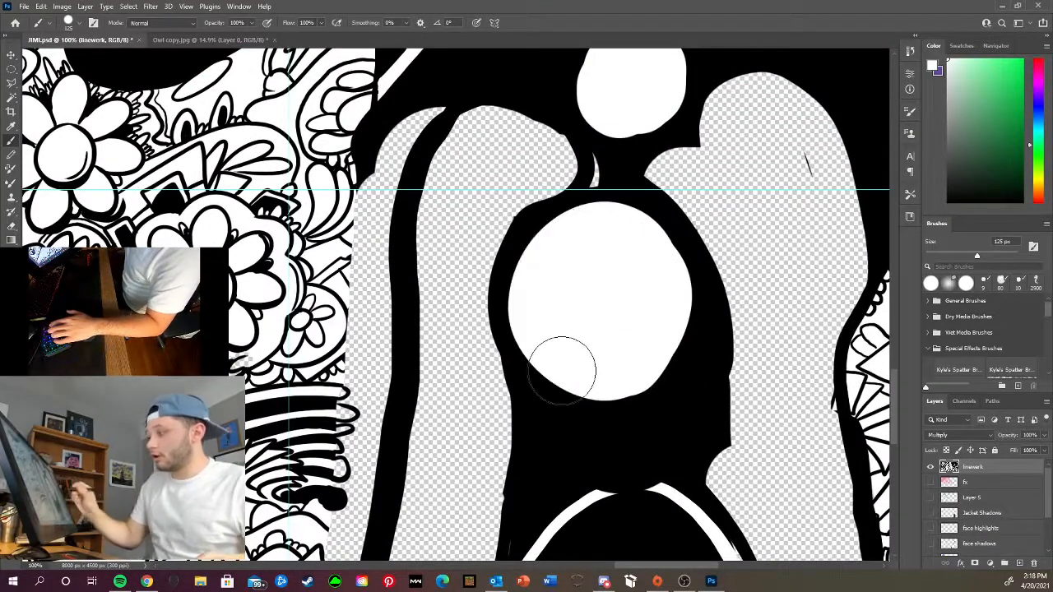
Paint white over the upper part of the transparent chest strip left of the pendants
{"action": "left_click_drag", "start_coordinate": [649, 288], "coordinate": [550, 482]}
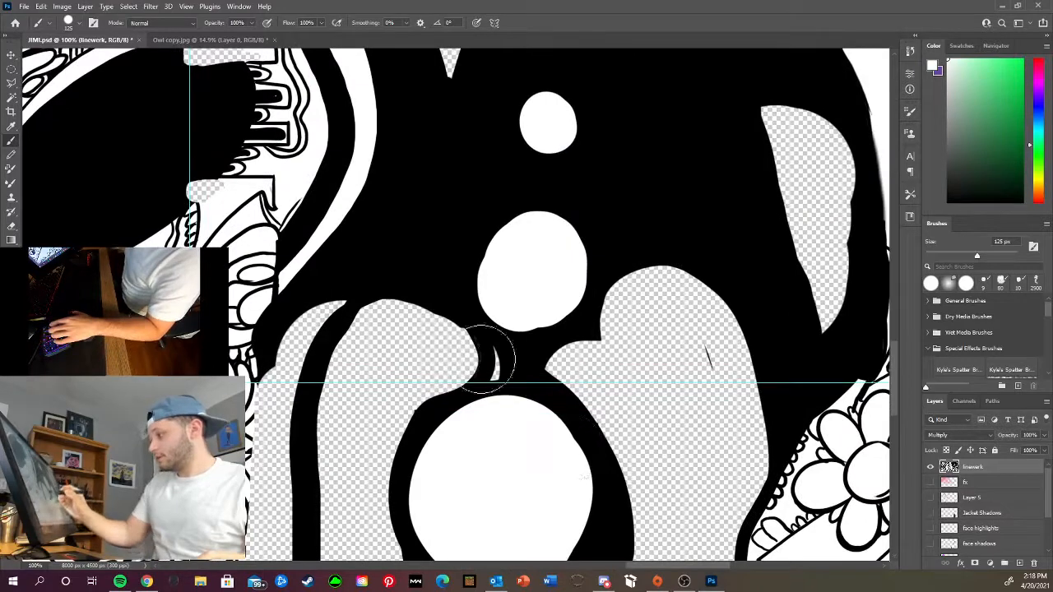
{"action": "left_click_drag", "start_coordinate": [440, 356], "coordinate": [362, 354]}
{"action": "key", "text": "ctrl+z"}
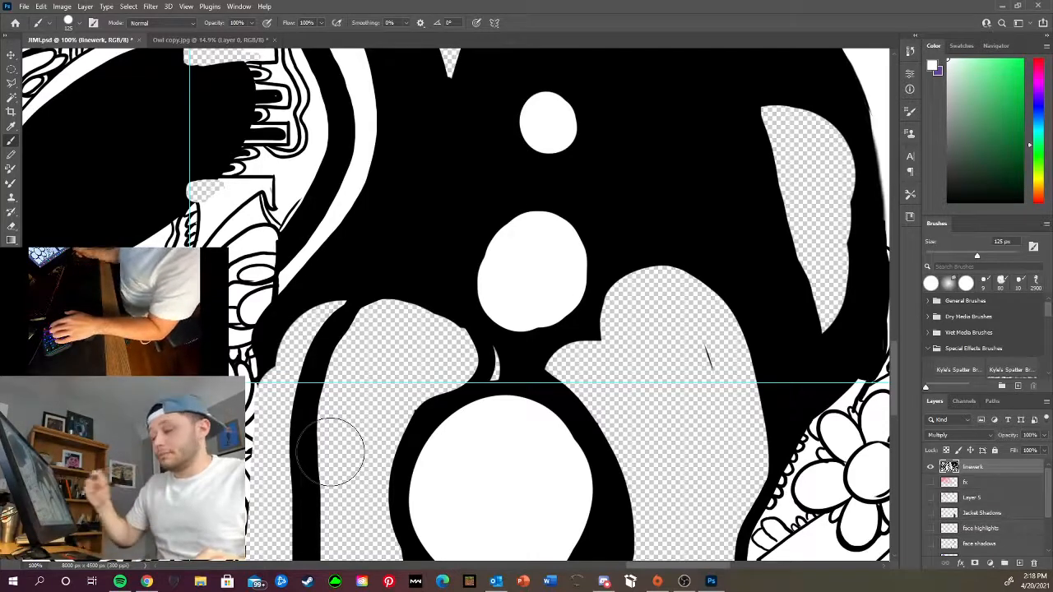
{"action": "mouse_move", "coordinate": [447, 352]}
{"action": "left_mouse_down"}
{"action": "mouse_move", "coordinate": [386, 323]}
{"action": "mouse_move", "coordinate": [351, 452]}
{"action": "mouse_move", "coordinate": [384, 416]}
{"action": "mouse_move", "coordinate": [381, 334]}
{"action": "mouse_move", "coordinate": [337, 443]}
{"action": "mouse_move", "coordinate": [348, 512]}
{"action": "left_mouse_up"}
{"action": "key", "text": "ctrl+z"}
{"action": "left_click_drag", "start_coordinate": [369, 320], "coordinate": [332, 568]}
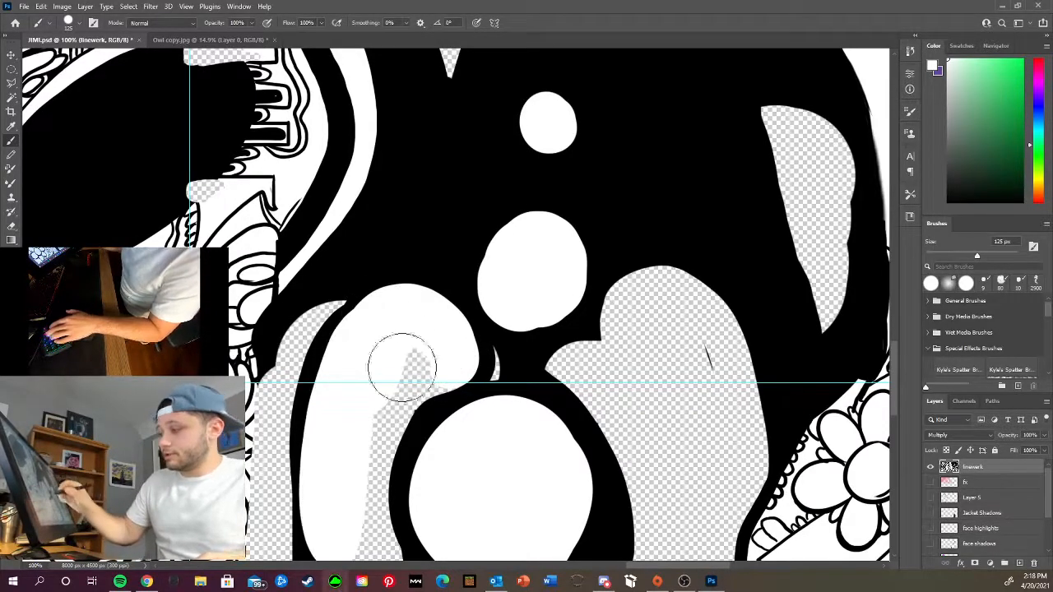
{"action": "mouse_move", "coordinate": [403, 365]}
{"action": "left_mouse_down"}
{"action": "mouse_move", "coordinate": [362, 440]}
{"action": "mouse_move", "coordinate": [446, 348]}
{"action": "mouse_move", "coordinate": [629, 278]}
{"action": "left_mouse_up"}
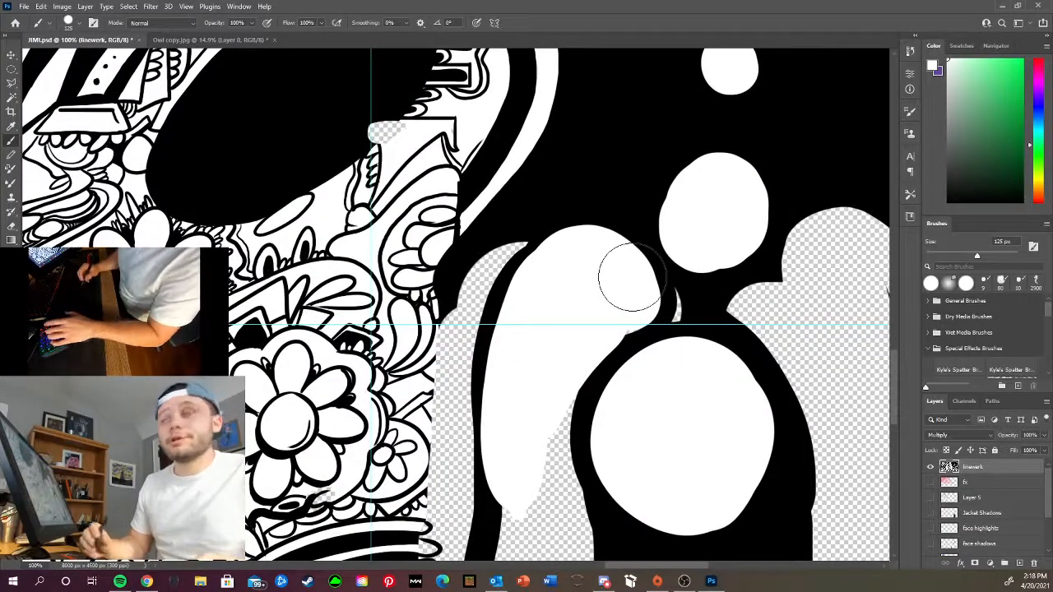
Fill the small transparent patch beneath the black oval on the jacket shoulder with white, using a 30 px brush
{"action": "left_click_drag", "start_coordinate": [477, 317], "coordinate": [494, 436]}
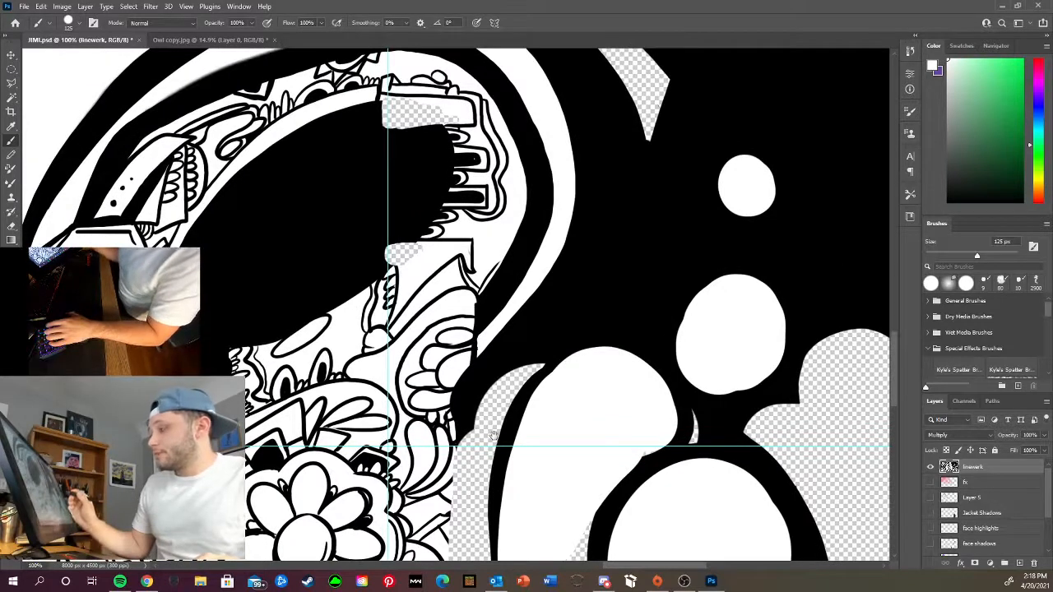
{"action": "key", "text": "bracketleft"}
{"action": "key", "text": "bracketleft"}
{"action": "key", "text": "bracketleft"}
{"action": "key", "text": "bracketleft"}
{"action": "key", "text": "bracketleft"}
{"action": "key", "text": "bracketleft"}
{"action": "key", "text": "bracketleft"}
{"action": "key", "text": "bracketleft"}
{"action": "key", "text": "bracketleft"}
{"action": "key", "text": "bracketleft"}
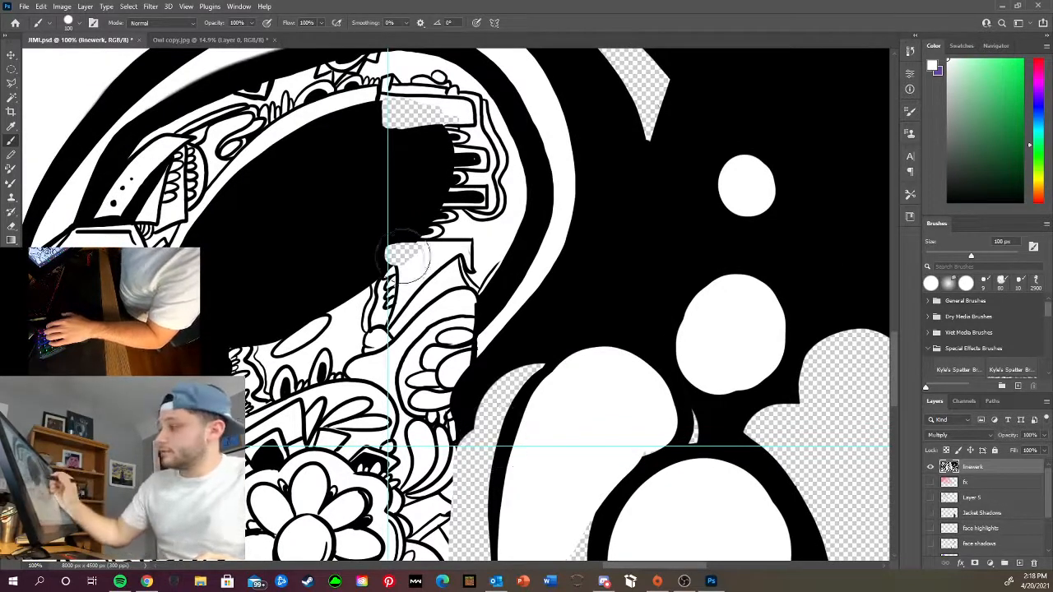
{"action": "mouse_move", "coordinate": [421, 252]}
{"action": "left_mouse_down"}
{"action": "mouse_move", "coordinate": [406, 286]}
{"action": "mouse_move", "coordinate": [408, 249]}
{"action": "mouse_move", "coordinate": [426, 248]}
{"action": "mouse_move", "coordinate": [393, 251]}
{"action": "mouse_move", "coordinate": [408, 258]}
{"action": "mouse_move", "coordinate": [419, 232]}
{"action": "mouse_move", "coordinate": [437, 247]}
{"action": "mouse_move", "coordinate": [383, 257]}
{"action": "mouse_move", "coordinate": [463, 249]}
{"action": "left_mouse_up"}
{"action": "key", "text": "ctrl+z"}
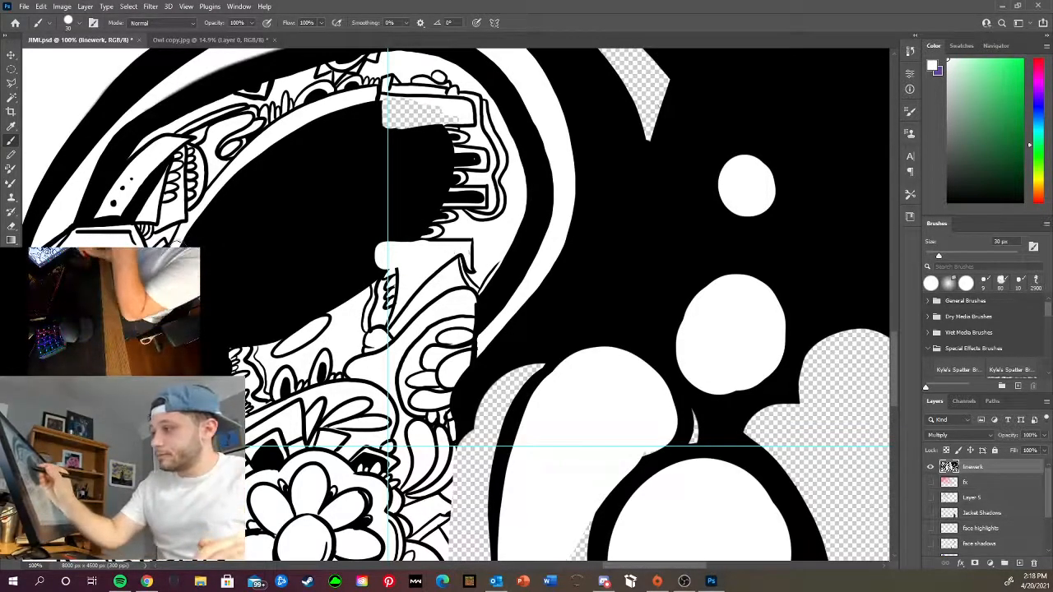
Widen the white band along the black shoulder oval's upper edge and fill the transparent patch at its end with white
{"action": "mouse_move", "coordinate": [227, 236]}
{"action": "left_mouse_down"}
{"action": "mouse_move", "coordinate": [306, 143]}
{"action": "mouse_move", "coordinate": [352, 126]}
{"action": "mouse_move", "coordinate": [353, 107]}
{"action": "mouse_move", "coordinate": [309, 125]}
{"action": "mouse_move", "coordinate": [216, 207]}
{"action": "mouse_move", "coordinate": [195, 241]}
{"action": "mouse_move", "coordinate": [229, 182]}
{"action": "mouse_move", "coordinate": [182, 243]}
{"action": "mouse_move", "coordinate": [216, 245]}
{"action": "mouse_move", "coordinate": [220, 211]}
{"action": "left_mouse_up"}
{"action": "left_click_drag", "start_coordinate": [229, 252], "coordinate": [372, 89]}
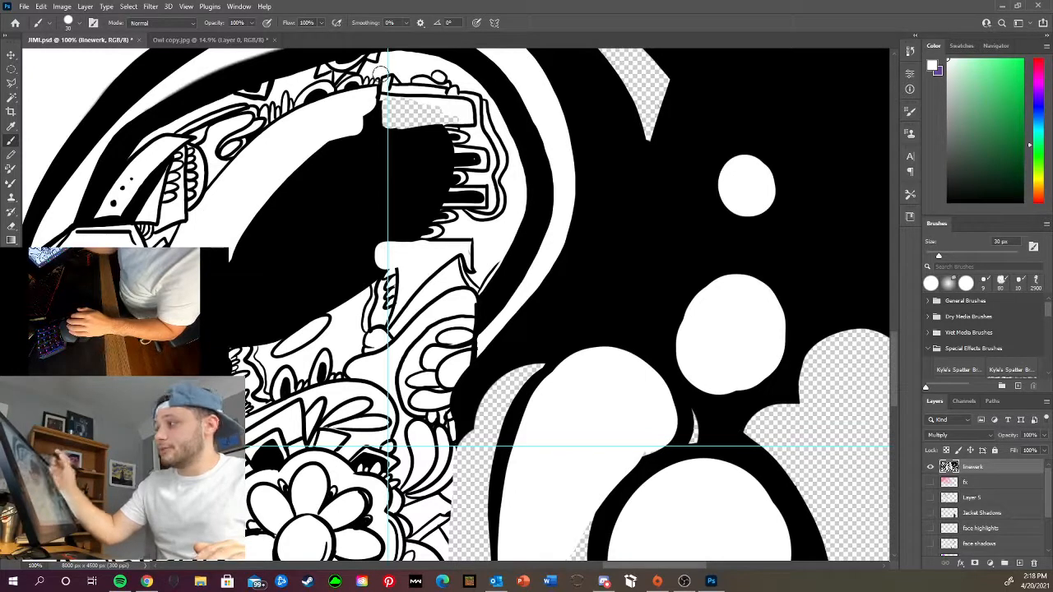
{"action": "key", "text": "ctrl+z"}
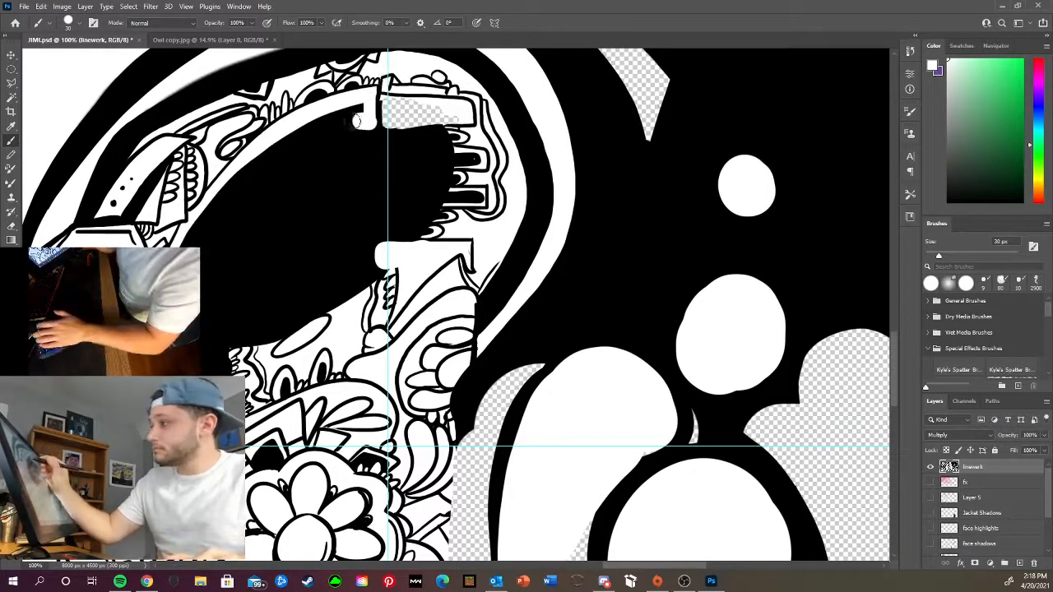
{"action": "mouse_move", "coordinate": [364, 115]}
{"action": "left_mouse_down"}
{"action": "mouse_move", "coordinate": [214, 209]}
{"action": "mouse_move", "coordinate": [254, 160]}
{"action": "left_mouse_up"}
{"action": "mouse_move", "coordinate": [211, 207]}
{"action": "left_mouse_down"}
{"action": "mouse_move", "coordinate": [363, 105]}
{"action": "mouse_move", "coordinate": [292, 131]}
{"action": "mouse_move", "coordinate": [409, 110]}
{"action": "mouse_move", "coordinate": [396, 102]}
{"action": "mouse_move", "coordinate": [390, 115]}
{"action": "mouse_move", "coordinate": [431, 109]}
{"action": "mouse_move", "coordinate": [415, 105]}
{"action": "mouse_move", "coordinate": [396, 116]}
{"action": "mouse_move", "coordinate": [453, 116]}
{"action": "mouse_move", "coordinate": [389, 126]}
{"action": "mouse_move", "coordinate": [387, 104]}
{"action": "mouse_move", "coordinate": [431, 108]}
{"action": "mouse_move", "coordinate": [389, 103]}
{"action": "mouse_move", "coordinate": [398, 138]}
{"action": "mouse_move", "coordinate": [404, 109]}
{"action": "mouse_move", "coordinate": [389, 103]}
{"action": "mouse_move", "coordinate": [453, 107]}
{"action": "left_mouse_up"}
{"action": "key", "text": "ctrl+z"}
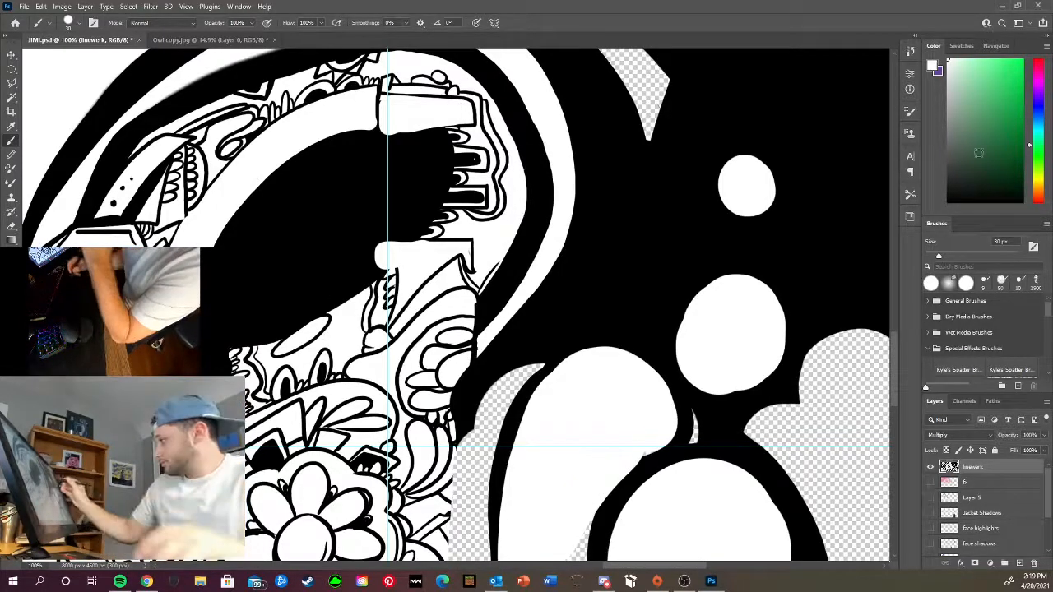
Sample black and outline the jacket's doodled edge beside the narrow transparent chest strip with the 30 px brush
{"action": "left_click", "coordinate": [733, 401], "text": "alt"}
{"action": "left_click_drag", "start_coordinate": [590, 456], "coordinate": [560, 178]}
{"action": "mouse_move", "coordinate": [438, 150]}
{"action": "left_mouse_down"}
{"action": "mouse_move", "coordinate": [417, 382]}
{"action": "mouse_move", "coordinate": [383, 536]}
{"action": "left_mouse_up"}
{"action": "key", "text": "ctrl+z"}
{"action": "left_click_drag", "start_coordinate": [438, 143], "coordinate": [413, 315]}
{"action": "key", "text": "ctrl+z"}
{"action": "mouse_move", "coordinate": [438, 150]}
{"action": "left_mouse_down"}
{"action": "mouse_move", "coordinate": [418, 223]}
{"action": "mouse_move", "coordinate": [437, 251]}
{"action": "mouse_move", "coordinate": [421, 272]}
{"action": "mouse_move", "coordinate": [412, 228]}
{"action": "mouse_move", "coordinate": [419, 293]}
{"action": "left_mouse_up"}
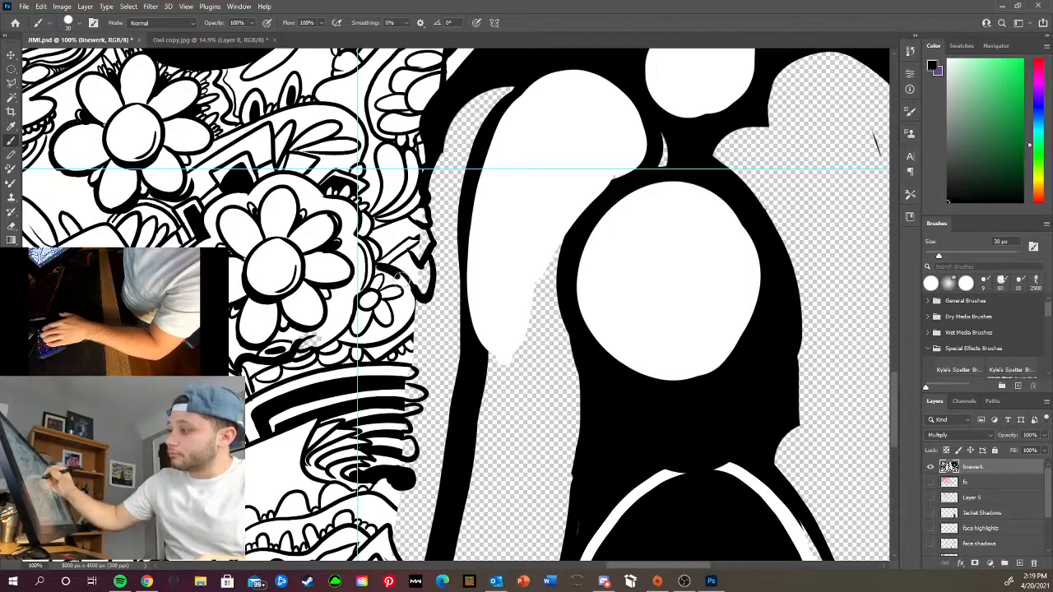
Continue the black jacket outline past the striped doodles and join it to the thick chest line below
{"action": "left_click_drag", "start_coordinate": [426, 305], "coordinate": [411, 334]}
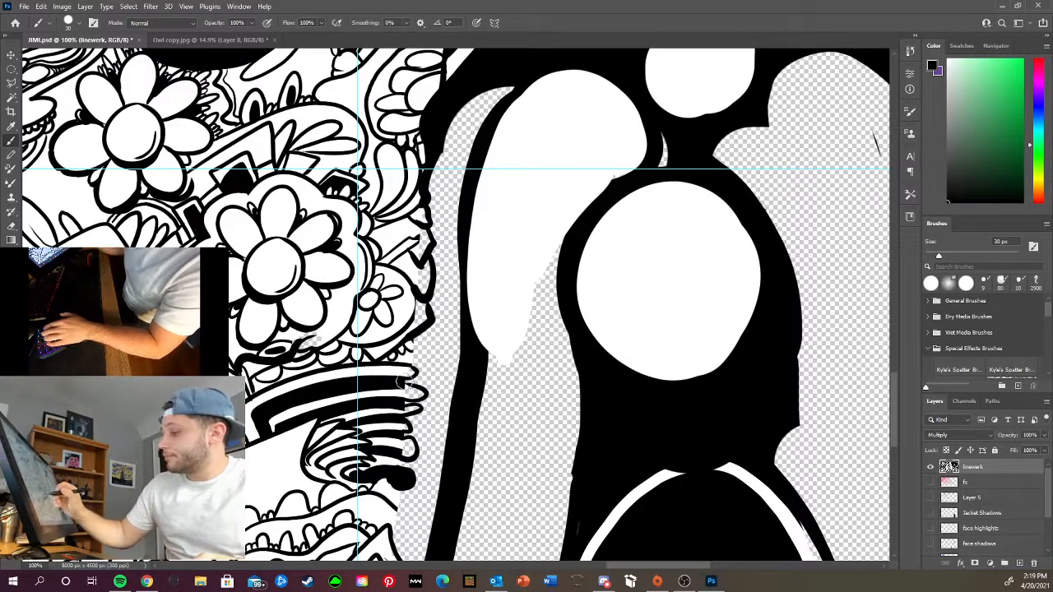
{"action": "mouse_move", "coordinate": [408, 479]}
{"action": "left_mouse_down"}
{"action": "mouse_move", "coordinate": [404, 522]}
{"action": "mouse_move", "coordinate": [434, 518]}
{"action": "left_mouse_up"}
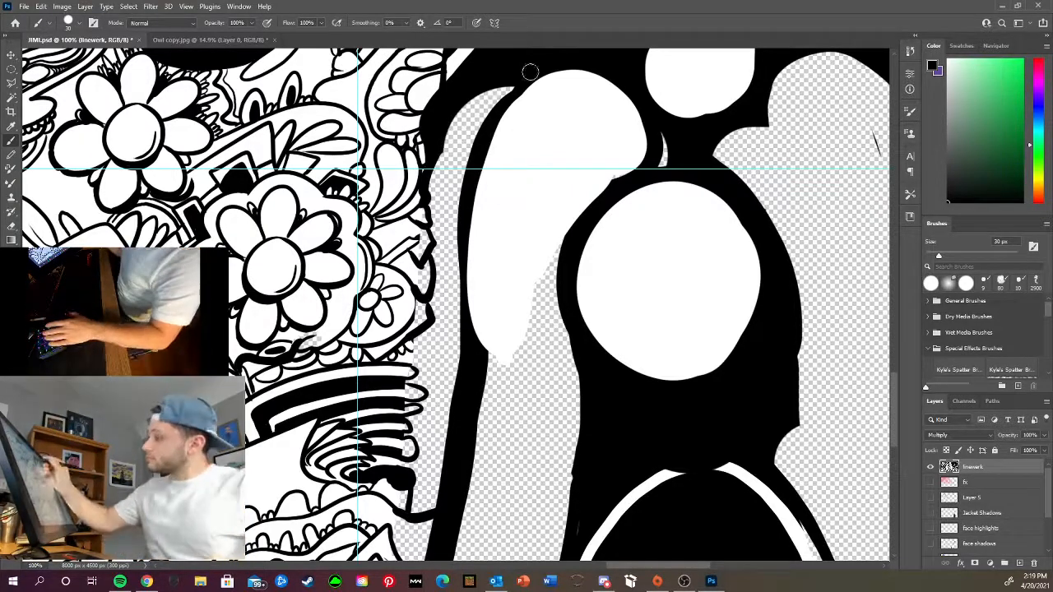
{"action": "mouse_move", "coordinate": [527, 76]}
{"action": "left_mouse_down"}
{"action": "mouse_move", "coordinate": [476, 193]}
{"action": "mouse_move", "coordinate": [430, 526]}
{"action": "left_mouse_up"}
Examine the linework across the chest, the jacket and the whole illustration
{"action": "key", "text": "ctrl+minus"}
{"action": "key", "text": "ctrl+minus"}
{"action": "key", "text": "ctrl+minus"}
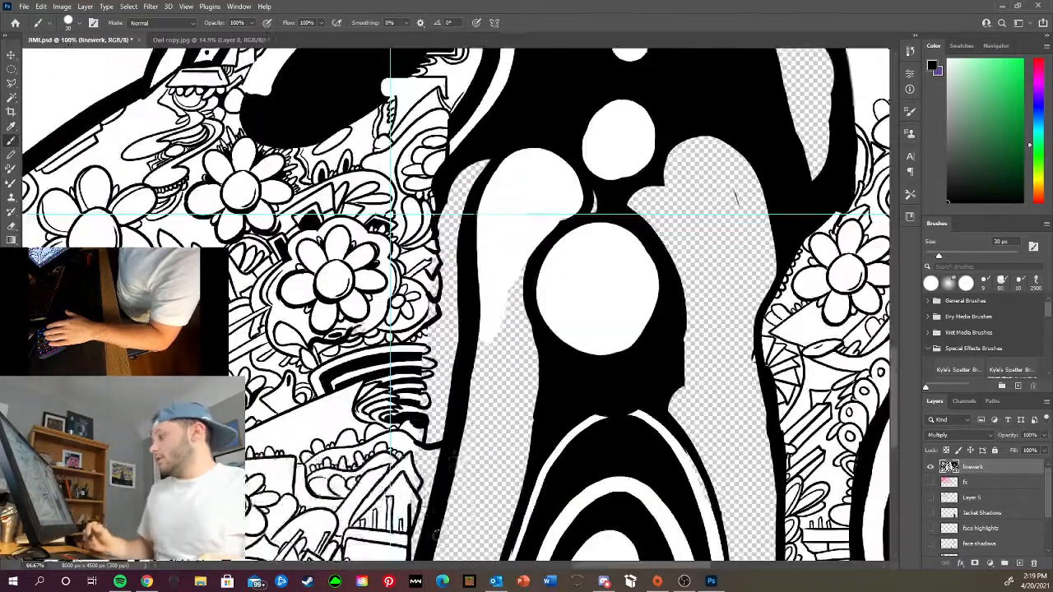
{"action": "key", "text": "ctrl+plus"}
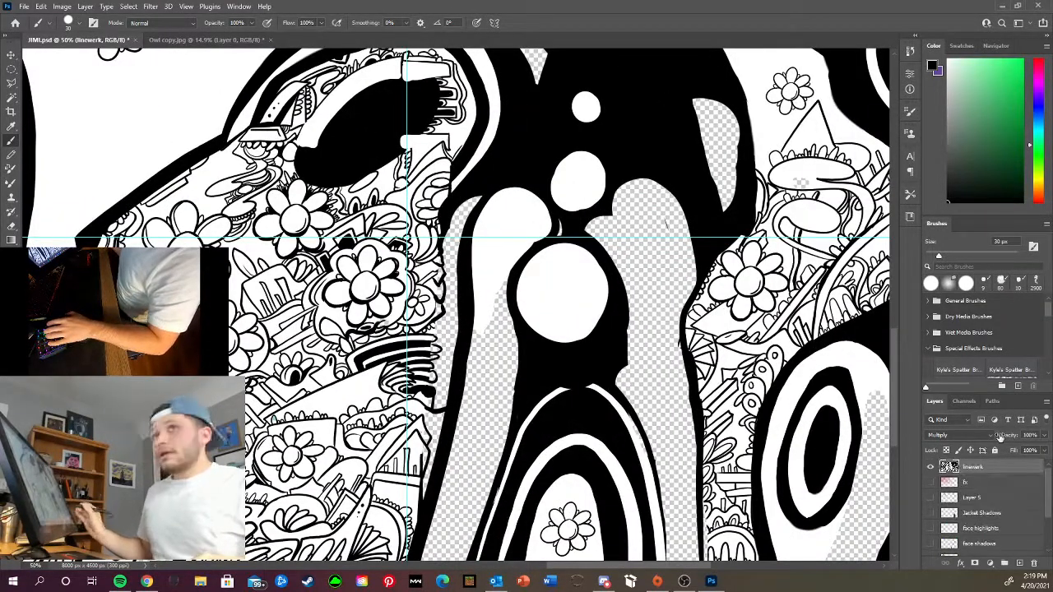
{"action": "key", "text": "ctrl+minus"}
{"action": "key", "text": "ctrl+minus"}
{"action": "key", "text": "ctrl+minus"}
{"action": "key", "text": "ctrl+minus"}
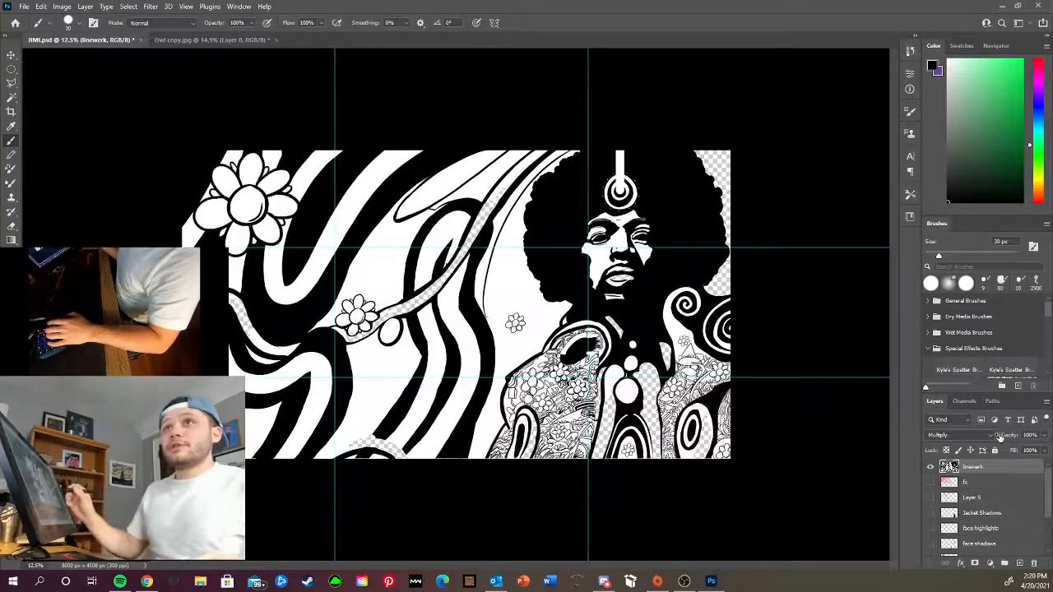
Make the colors, Layer 6, flowers, face shadows, face highlights, Jacket Shadows, Layer 5 and fx layers visible
{"action": "key", "text": "ctrl+plus"}
{"action": "key", "text": "ctrl+plus"}
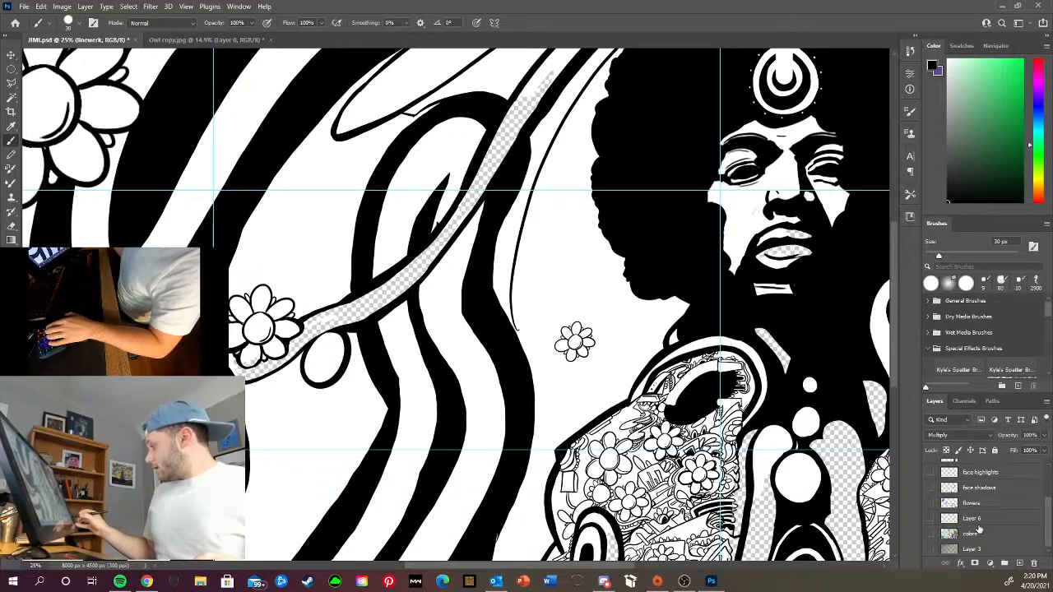
{"action": "left_click", "coordinate": [931, 534]}
{"action": "left_click", "coordinate": [931, 520]}
{"action": "left_click", "coordinate": [939, 504]}
{"action": "left_click", "coordinate": [930, 487]}
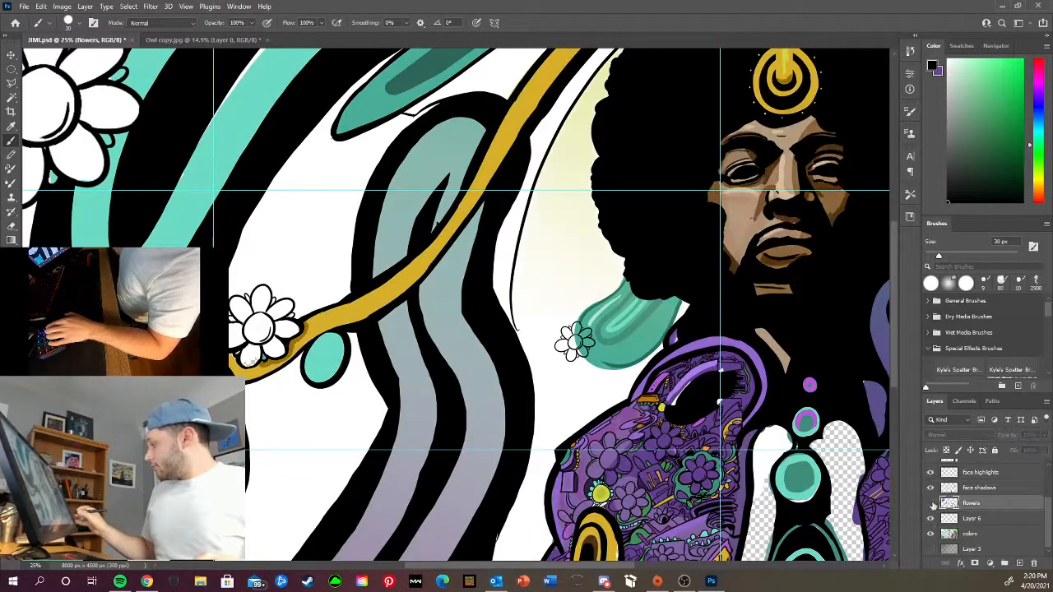
{"action": "left_click_drag", "start_coordinate": [1048, 516], "coordinate": [1046, 468]}
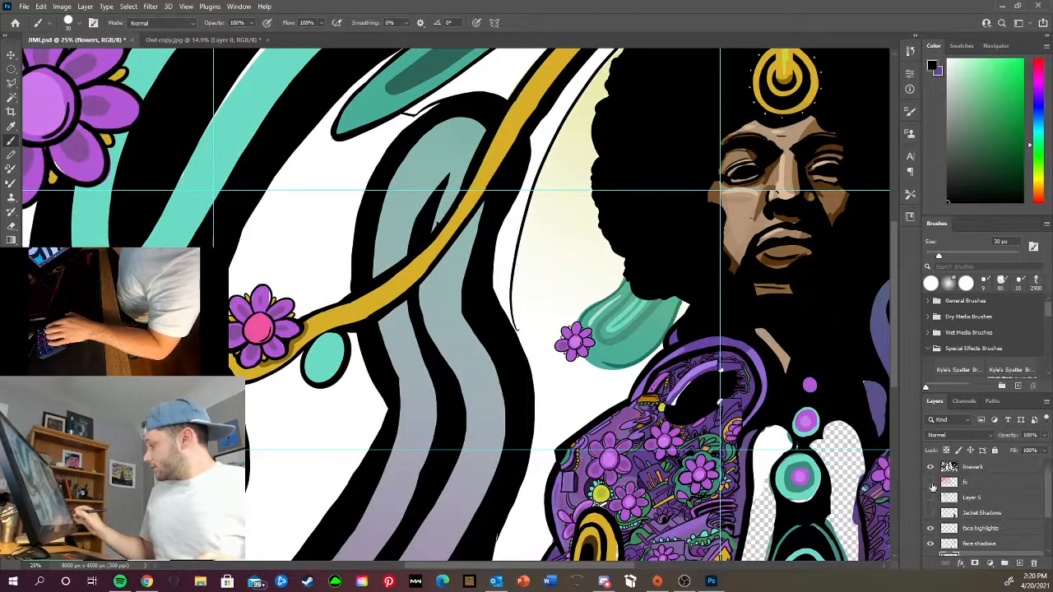
{"action": "left_click_drag", "start_coordinate": [932, 484], "coordinate": [931, 512]}
{"action": "key", "text": "ctrl+minus"}
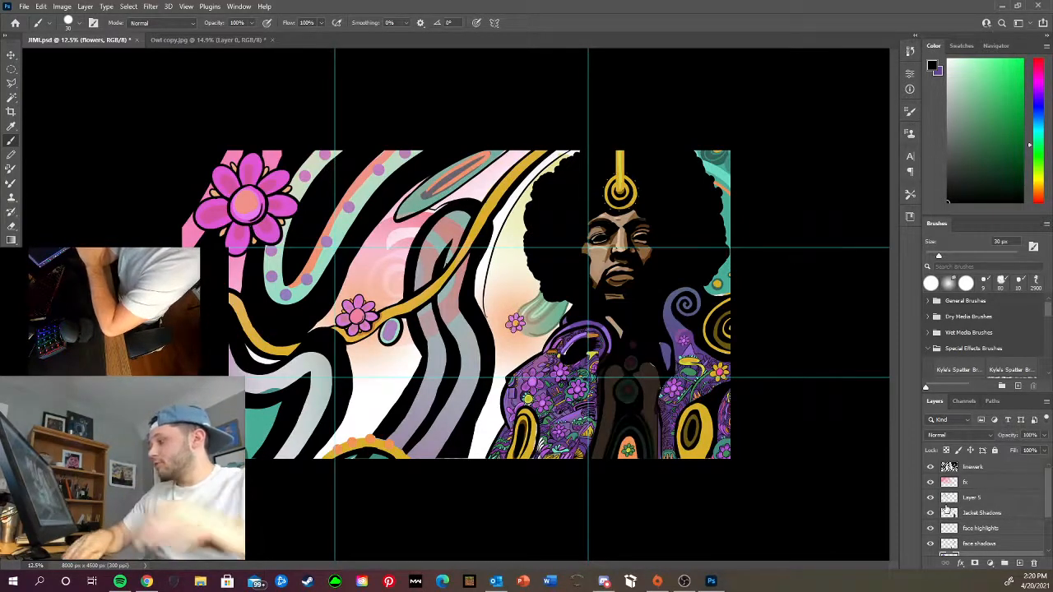
Show Layer 3 and hide the Layer 6, flowers, face shadows and face highlights layers
{"action": "scroll", "coordinate": [946, 519], "scroll_direction": "down", "scroll_amount": 4}
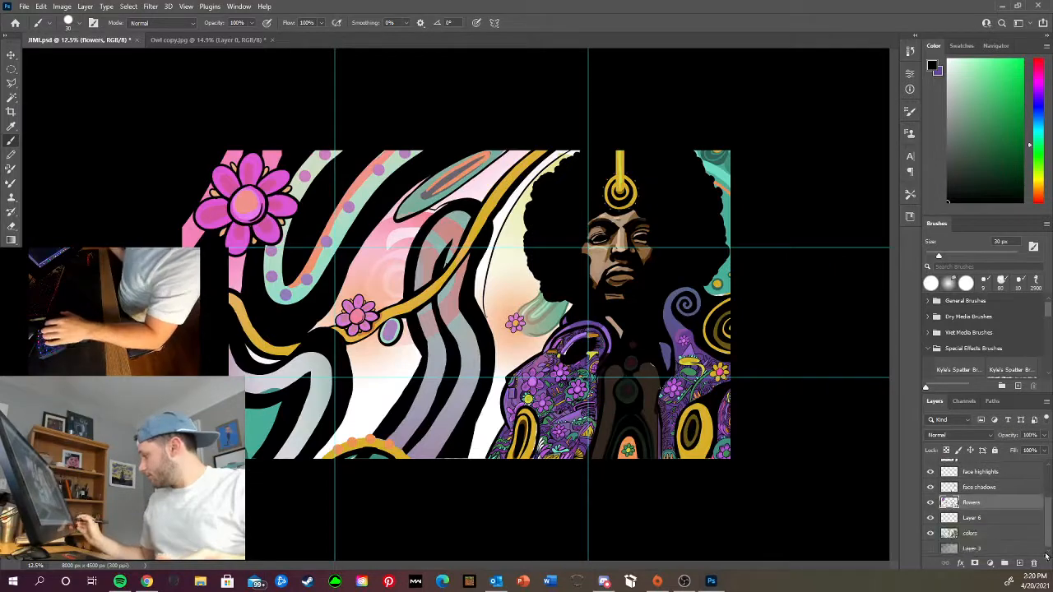
{"action": "left_click_drag", "start_coordinate": [932, 547], "coordinate": [929, 482]}
{"action": "left_click", "coordinate": [934, 500]}
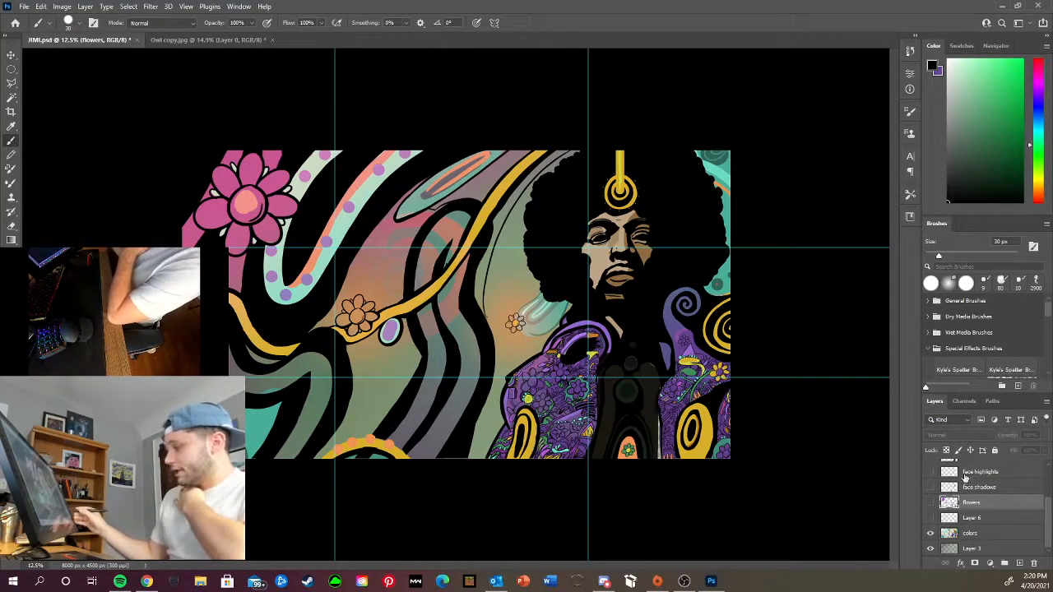
Compare the illustration with and without the flowers layer, leaving that layer visible
{"action": "left_click", "coordinate": [929, 502]}
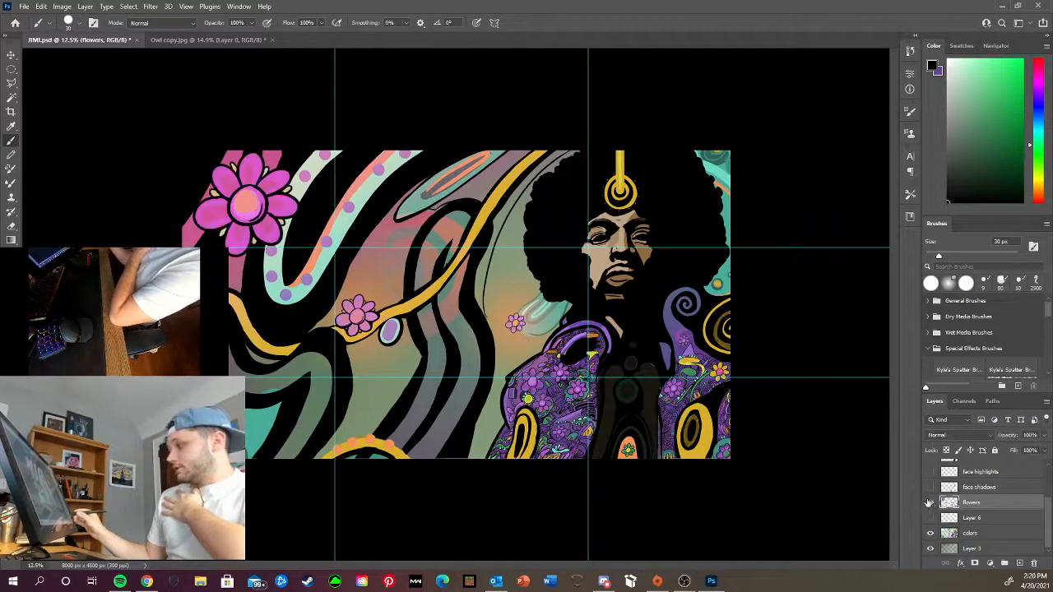
{"action": "left_click", "coordinate": [930, 502]}
{"action": "left_click", "coordinate": [929, 502]}
{"action": "left_click", "coordinate": [931, 504]}
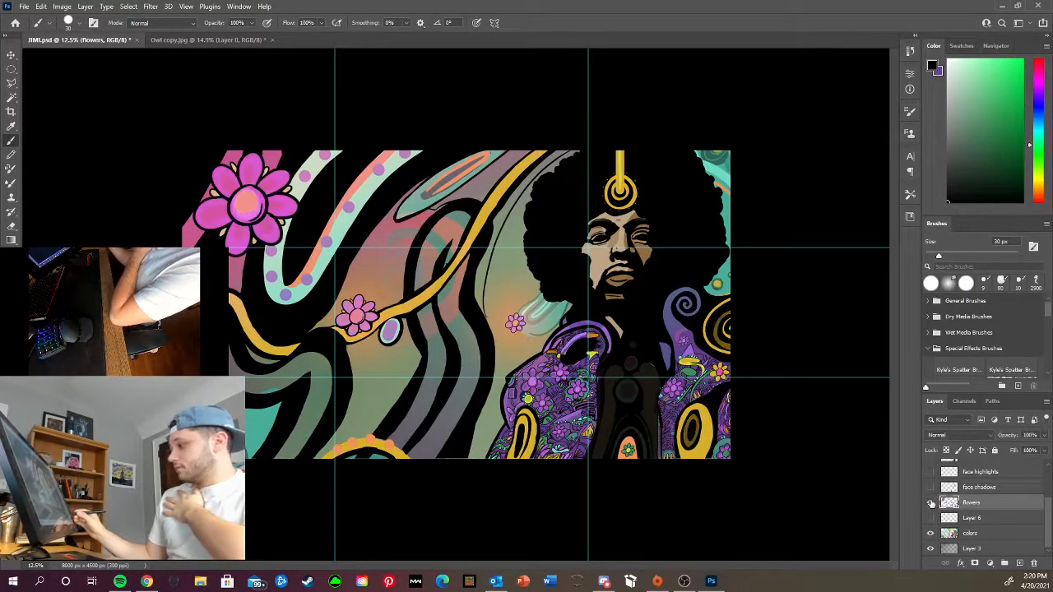
{"action": "left_click", "coordinate": [930, 504]}
{"action": "left_click", "coordinate": [931, 503]}
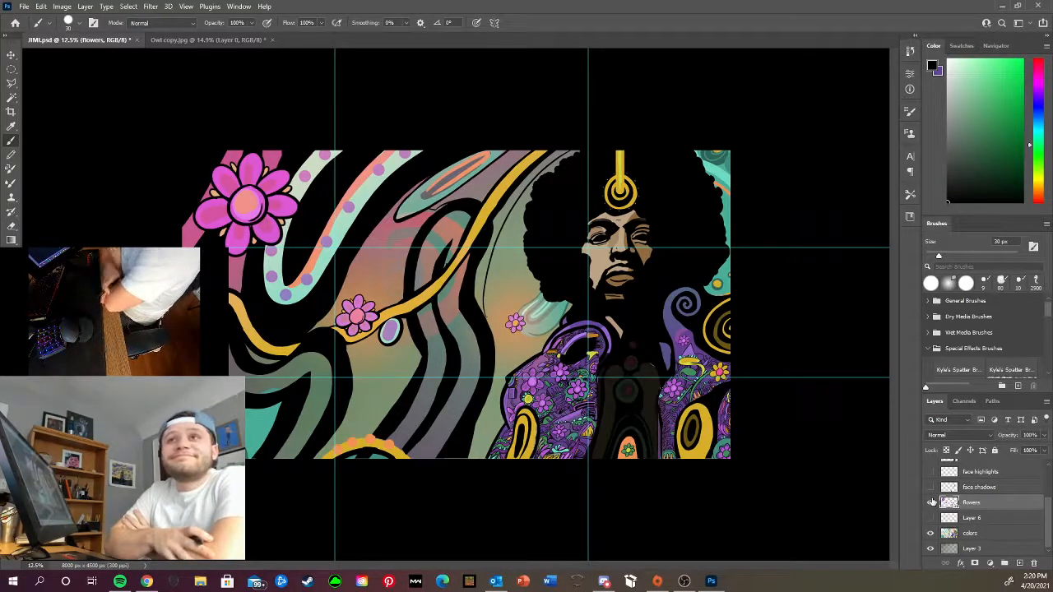
Select the colors layer and compare the artwork with and without it, leaving it visible
{"action": "left_click", "coordinate": [930, 533]}
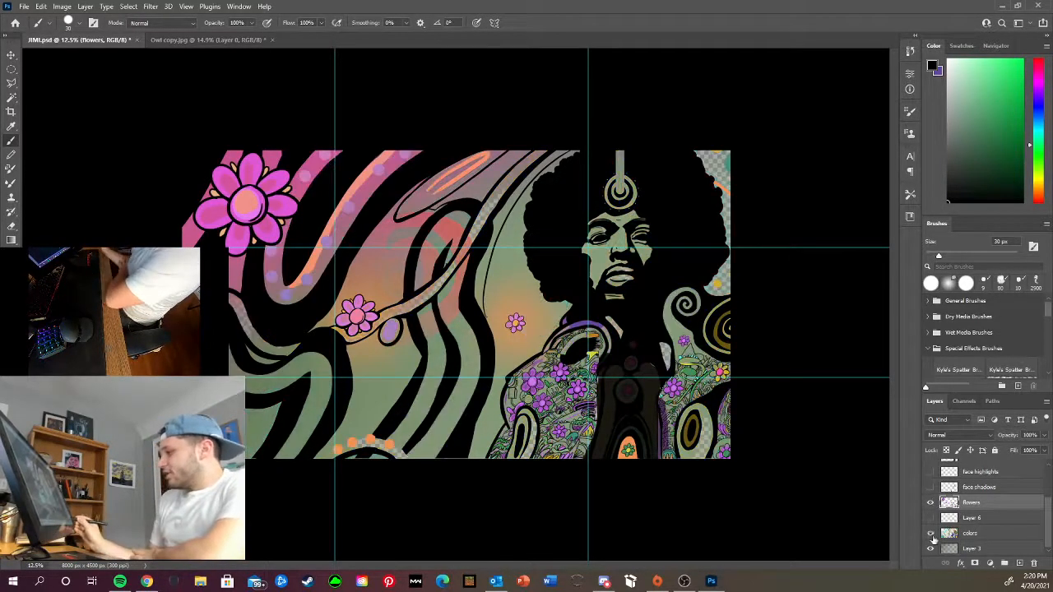
{"action": "left_click", "coordinate": [931, 533]}
{"action": "left_click", "coordinate": [975, 535]}
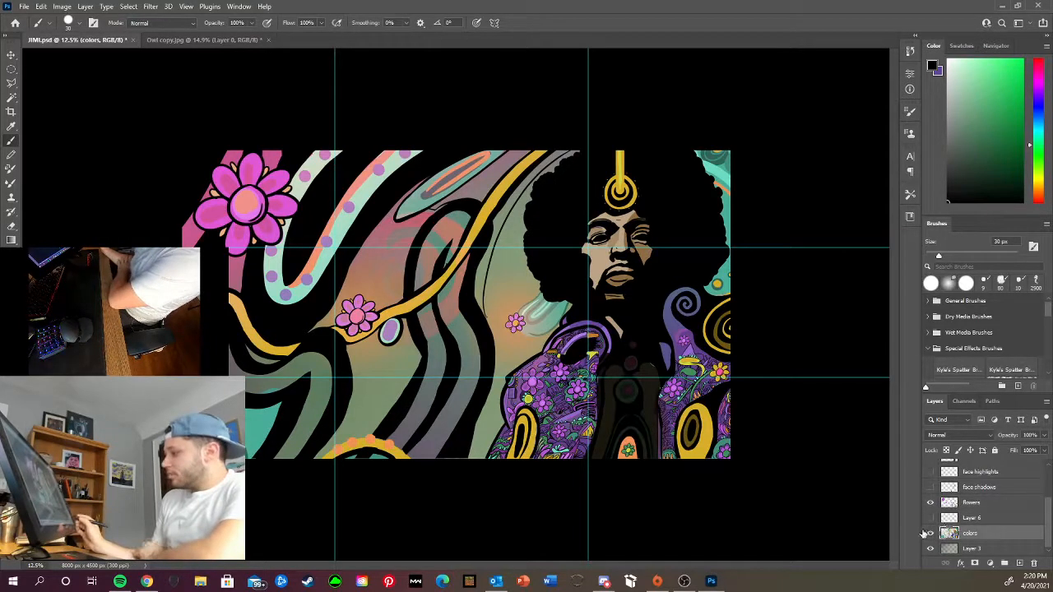
{"action": "left_click", "coordinate": [931, 533]}
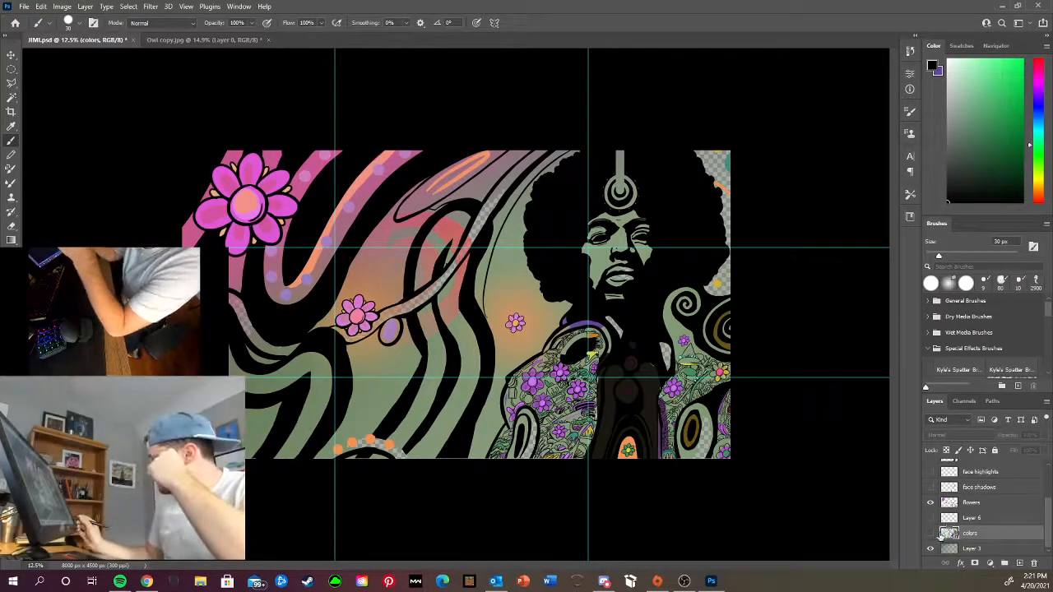
{"action": "left_click", "coordinate": [931, 534]}
Show Layer 6 and rename it "Flair elements"
{"action": "left_click", "coordinate": [931, 518]}
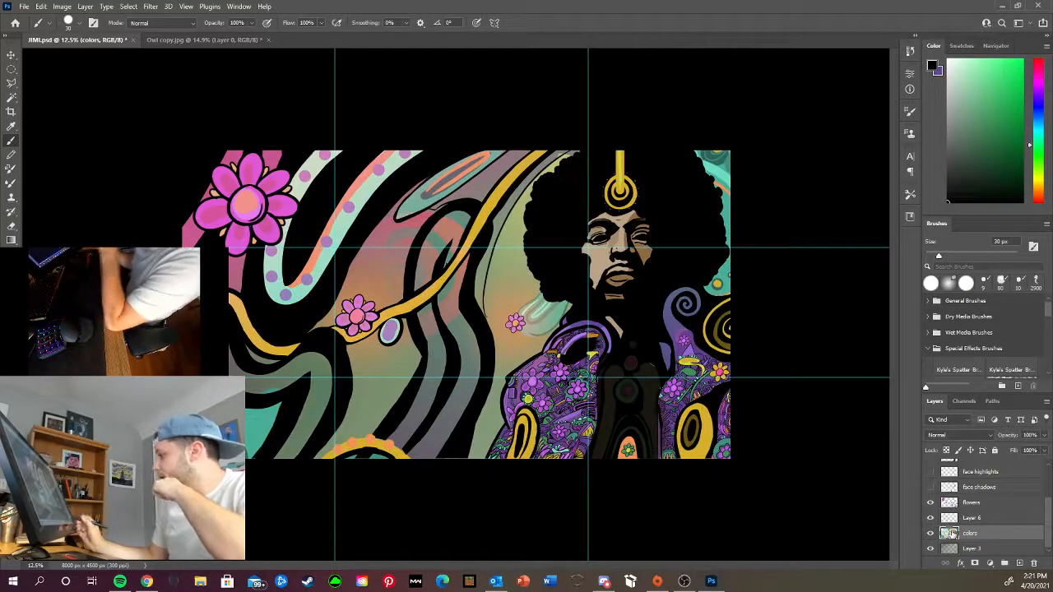
{"action": "double_click", "coordinate": [973, 517]}
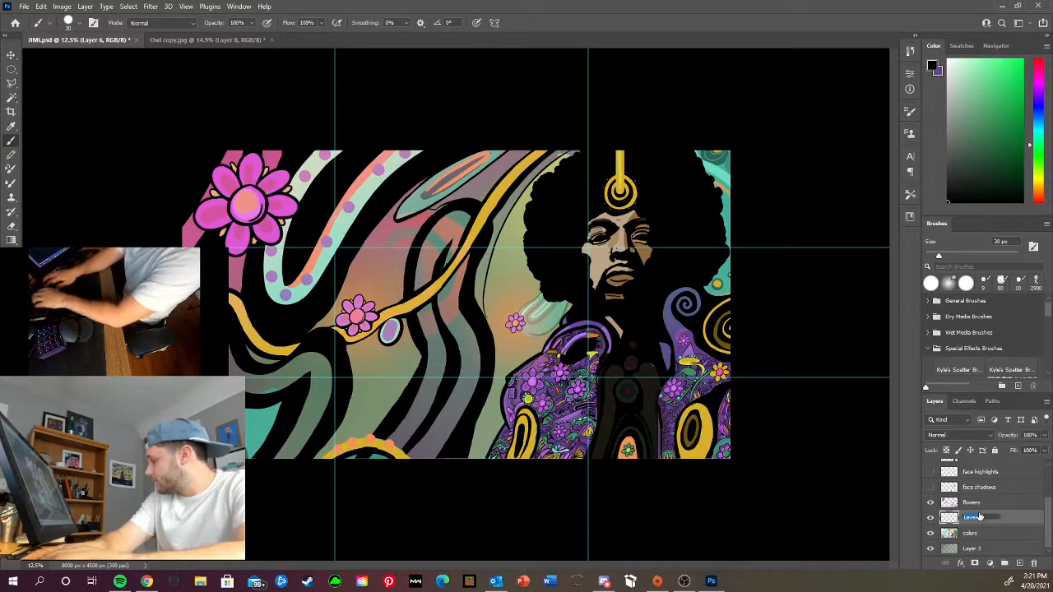
{"action": "type", "text": "Floir elements"}
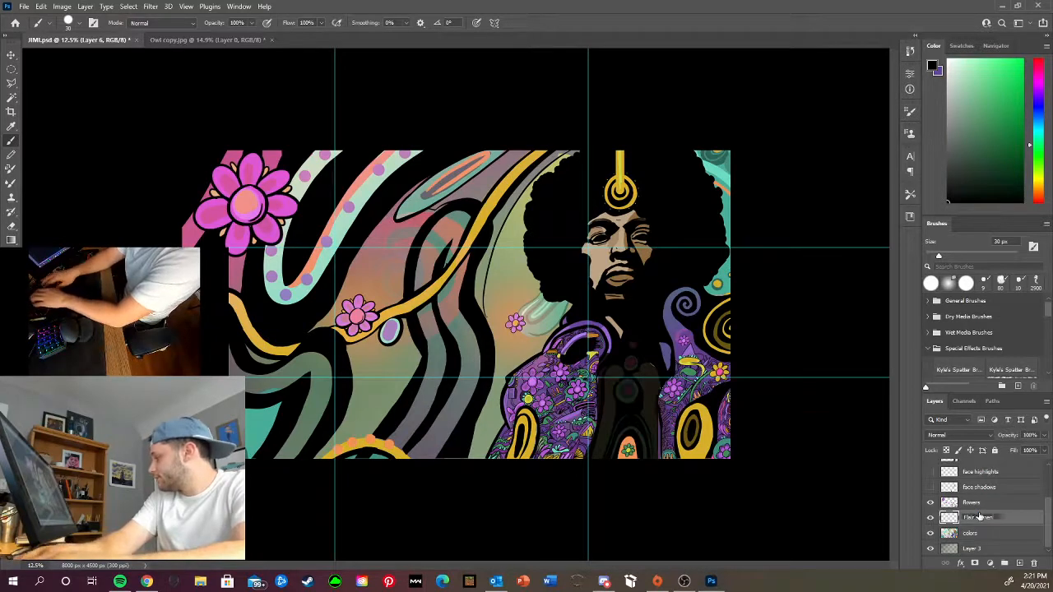
{"action": "key", "text": "Return"}
Check what the flowers and Flair elements layers contain, and show the face highlights and face shadows layers again
{"action": "left_click", "coordinate": [976, 502]}
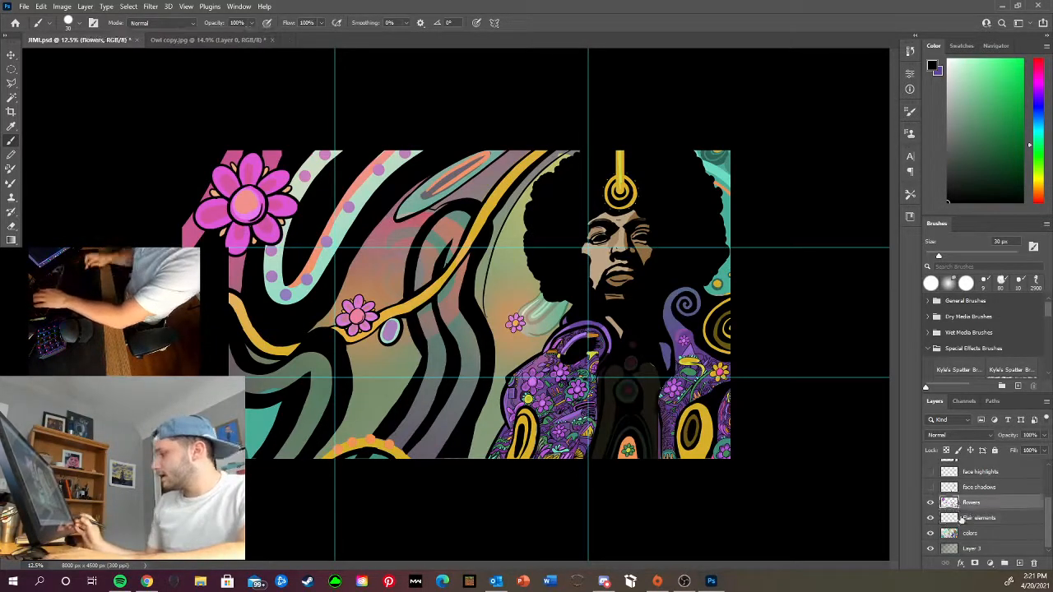
{"action": "left_click", "coordinate": [931, 503]}
{"action": "left_click", "coordinate": [931, 503]}
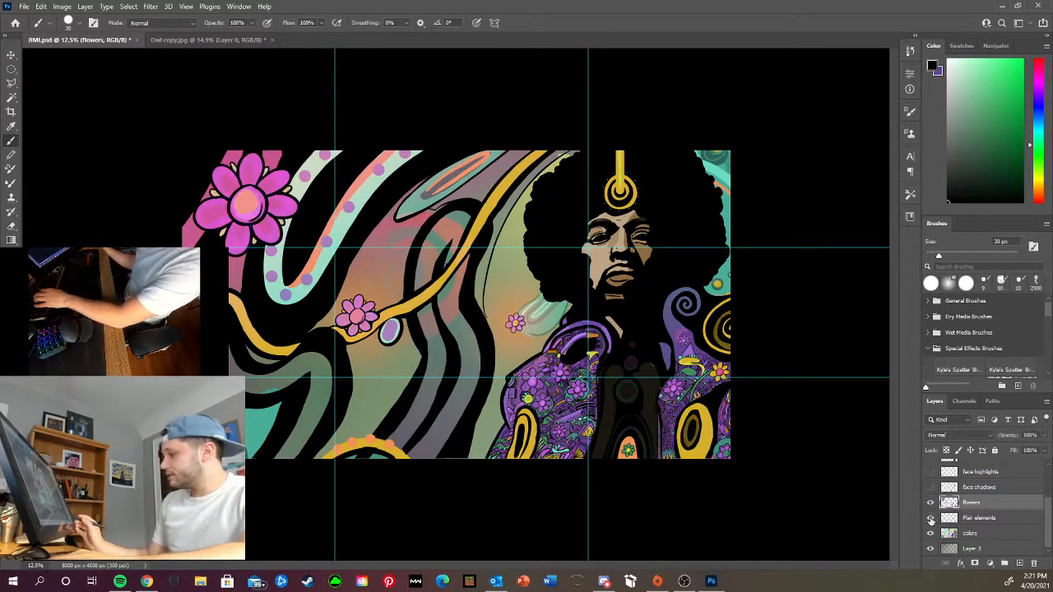
{"action": "left_click", "coordinate": [931, 518]}
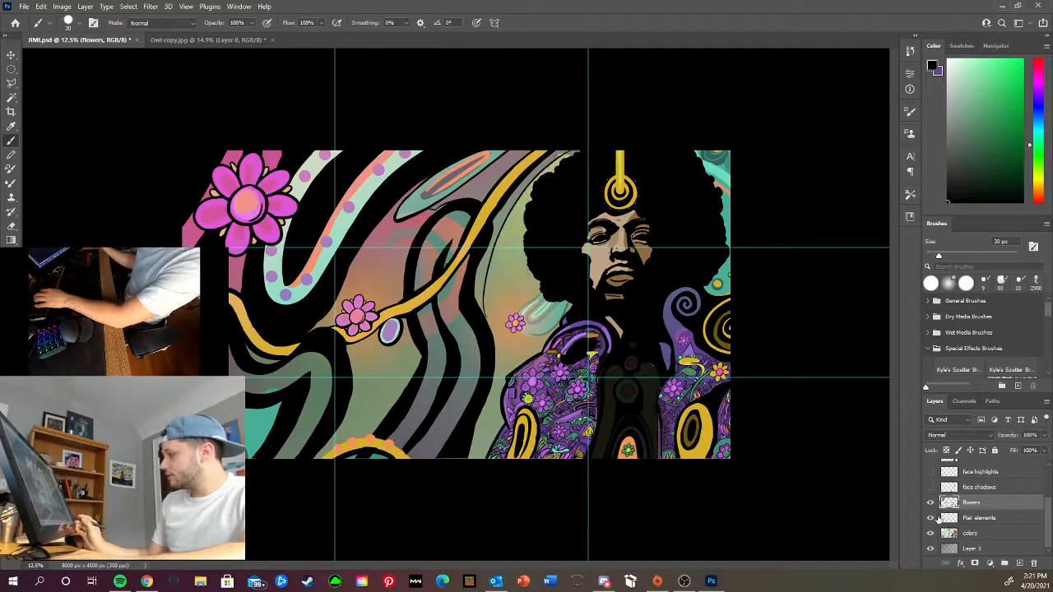
{"action": "left_click", "coordinate": [932, 472]}
{"action": "left_click", "coordinate": [932, 487]}
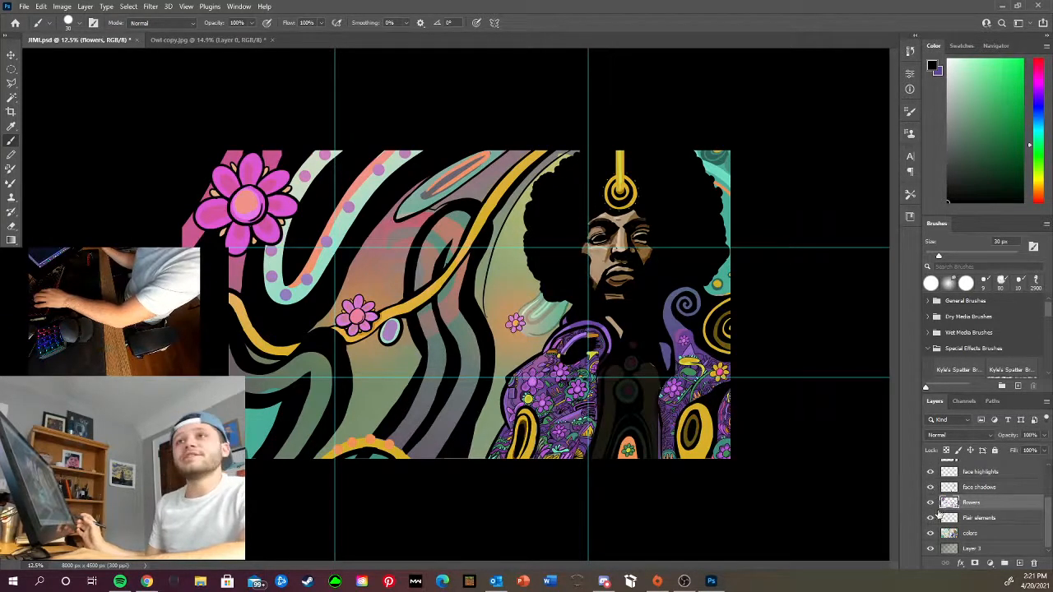
On the linework layer, fill and thicken the portrait's right-hand eyebrow in black with the 30 px brush and tidy the hairline corner above it
{"action": "key", "text": "s"}
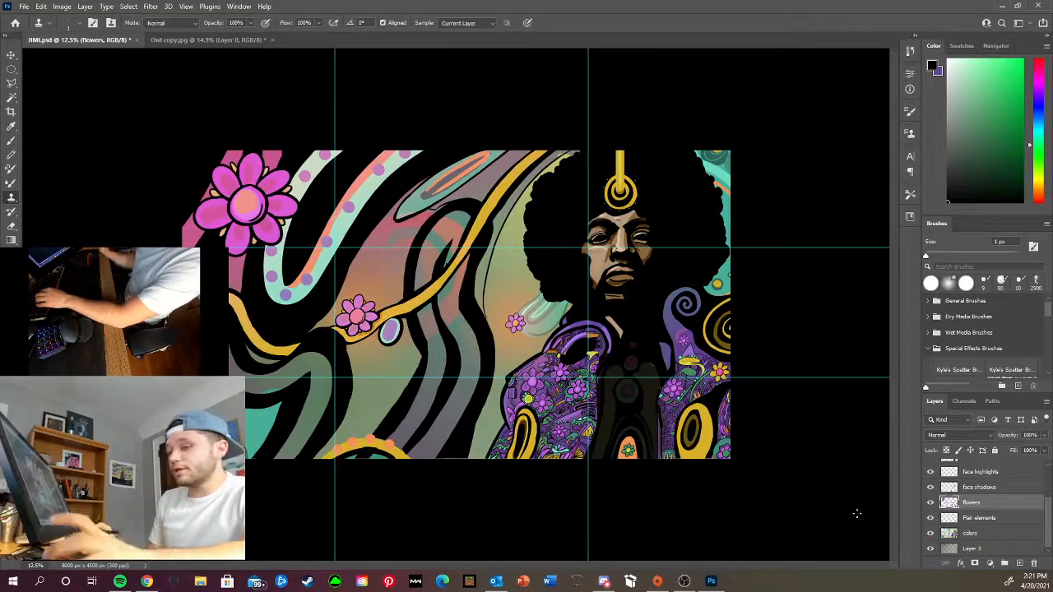
{"action": "key", "text": "z"}
{"action": "left_click_drag", "start_coordinate": [442, 151], "coordinate": [818, 461]}
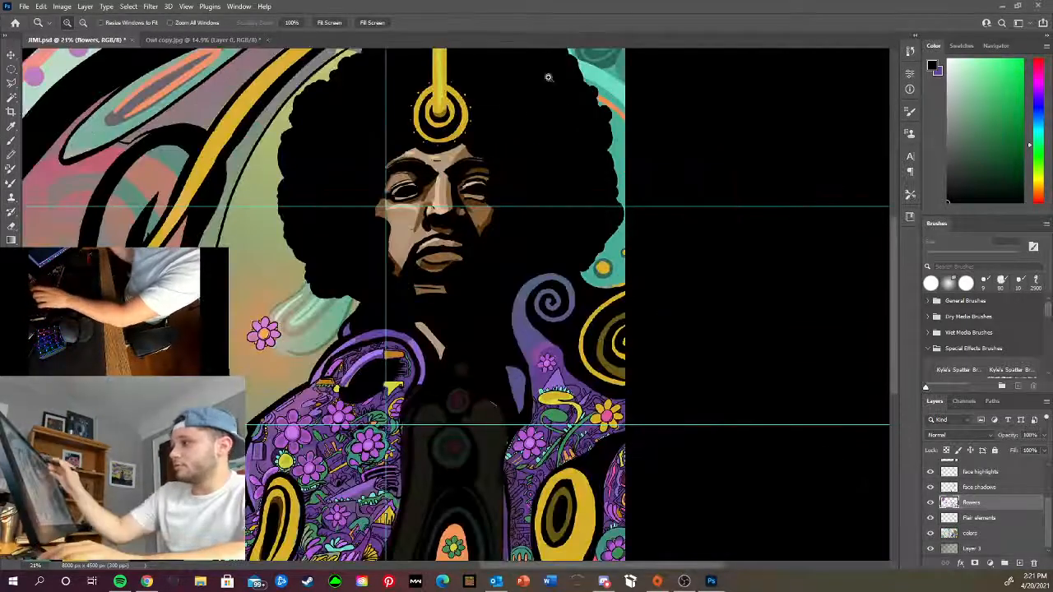
{"action": "left_click_drag", "start_coordinate": [549, 77], "coordinate": [307, 436]}
{"action": "left_click_drag", "start_coordinate": [608, 89], "coordinate": [323, 442]}
{"action": "left_click_drag", "start_coordinate": [582, 143], "coordinate": [313, 428]}
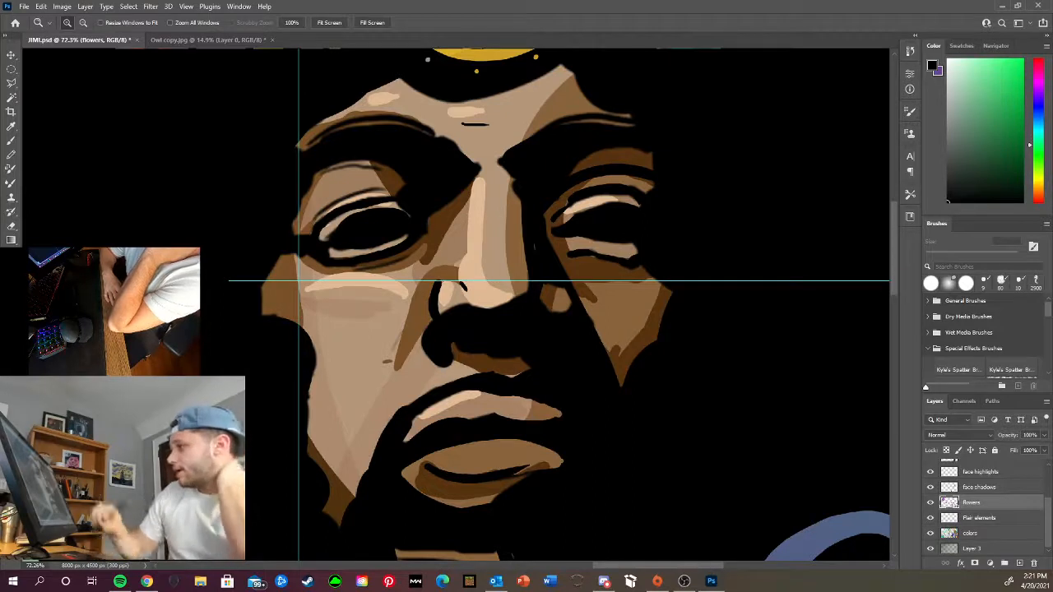
{"action": "left_click_drag", "start_coordinate": [1041, 509], "coordinate": [1046, 461]}
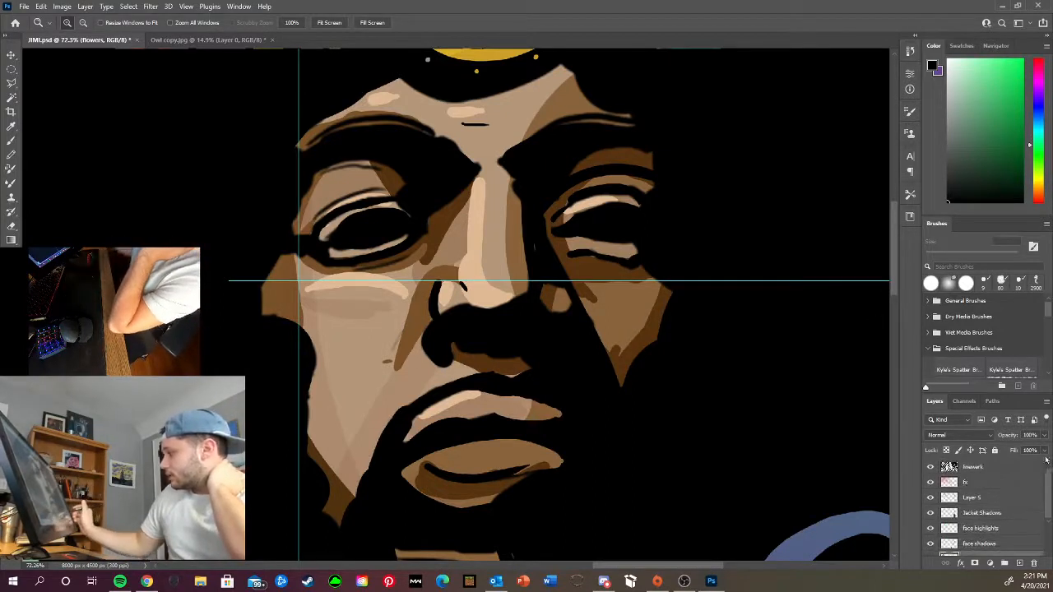
{"action": "left_click", "coordinate": [995, 472]}
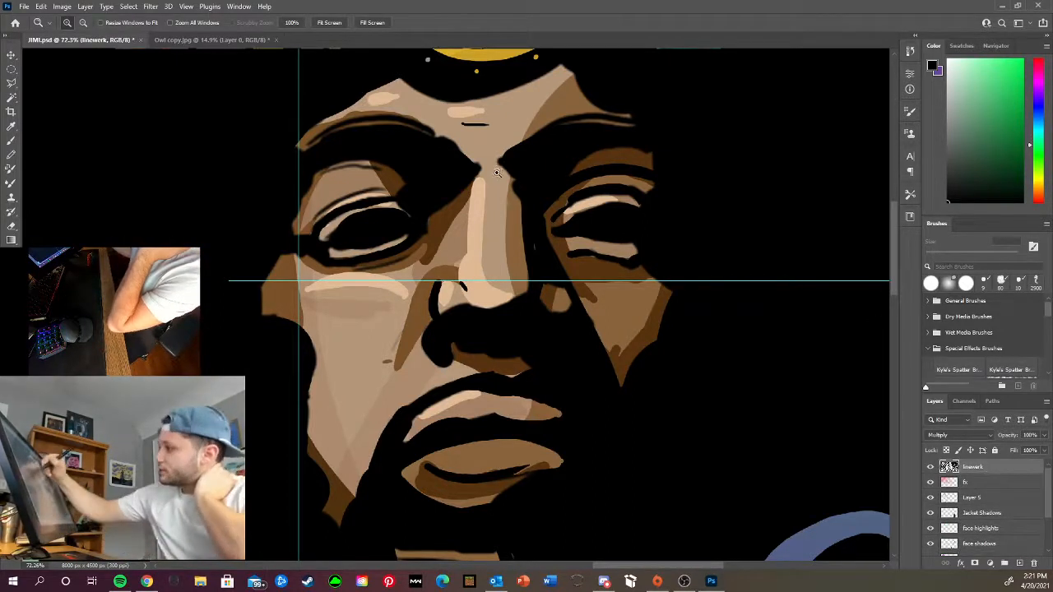
{"action": "key", "text": "b"}
{"action": "mouse_move", "coordinate": [504, 164]}
{"action": "left_mouse_down"}
{"action": "mouse_move", "coordinate": [526, 199]}
{"action": "mouse_move", "coordinate": [498, 166]}
{"action": "mouse_move", "coordinate": [536, 221]}
{"action": "mouse_move", "coordinate": [496, 164]}
{"action": "mouse_move", "coordinate": [535, 145]}
{"action": "mouse_move", "coordinate": [496, 160]}
{"action": "mouse_move", "coordinate": [535, 138]}
{"action": "mouse_move", "coordinate": [663, 137]}
{"action": "mouse_move", "coordinate": [664, 123]}
{"action": "mouse_move", "coordinate": [568, 124]}
{"action": "mouse_move", "coordinate": [503, 163]}
{"action": "mouse_move", "coordinate": [527, 144]}
{"action": "mouse_move", "coordinate": [646, 124]}
{"action": "left_mouse_up"}
{"action": "left_click_drag", "start_coordinate": [546, 138], "coordinate": [637, 123]}
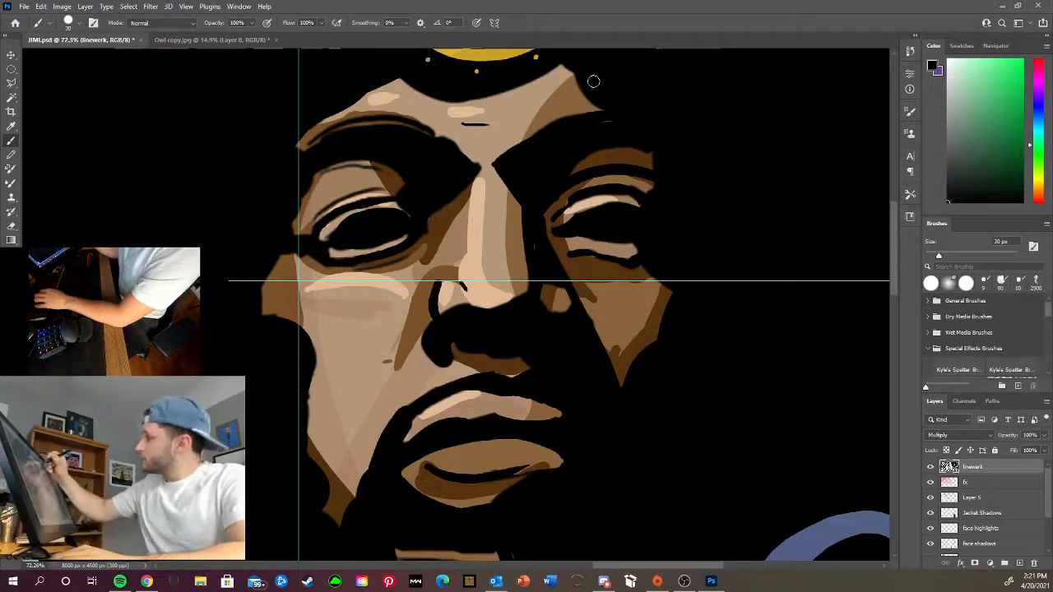
{"action": "left_click_drag", "start_coordinate": [580, 63], "coordinate": [607, 112]}
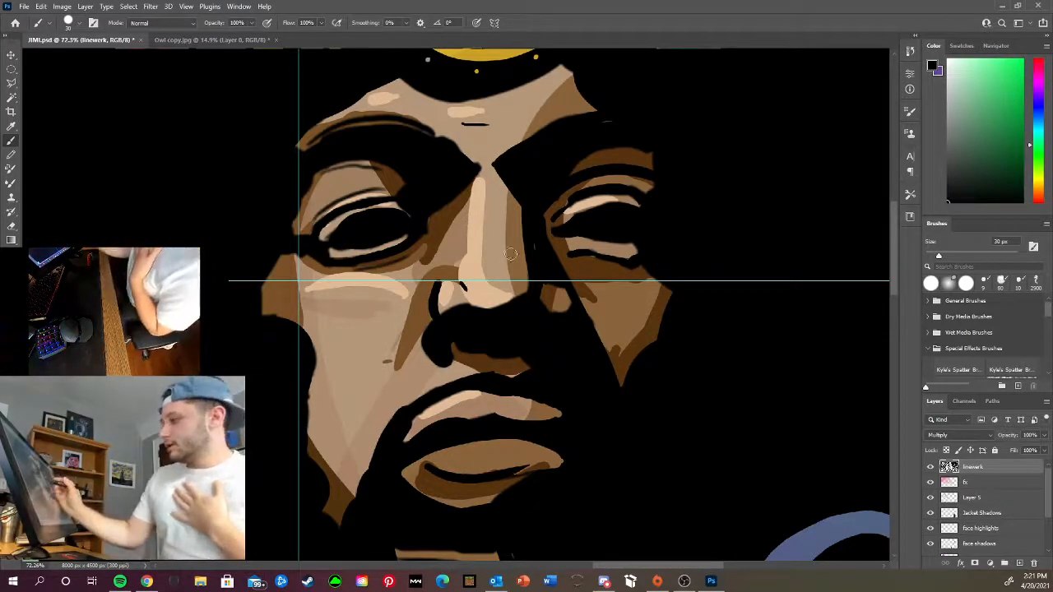
Try a black line down the nose bridge, undo it, and fill and thicken the left-hand eyebrow in black
{"action": "left_click_drag", "start_coordinate": [480, 169], "coordinate": [466, 287]}
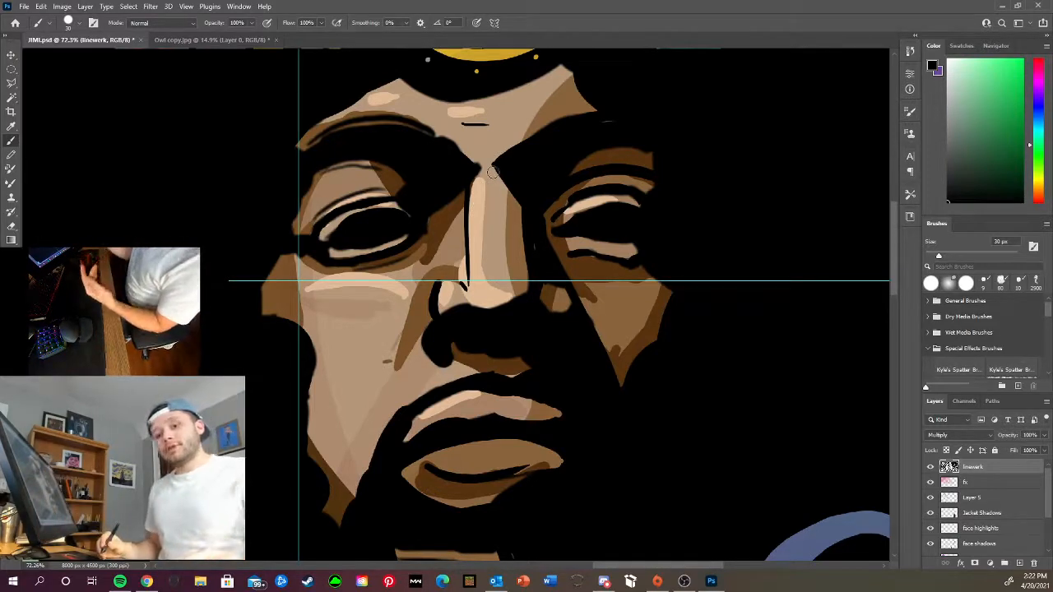
{"action": "key", "text": "ctrl+z"}
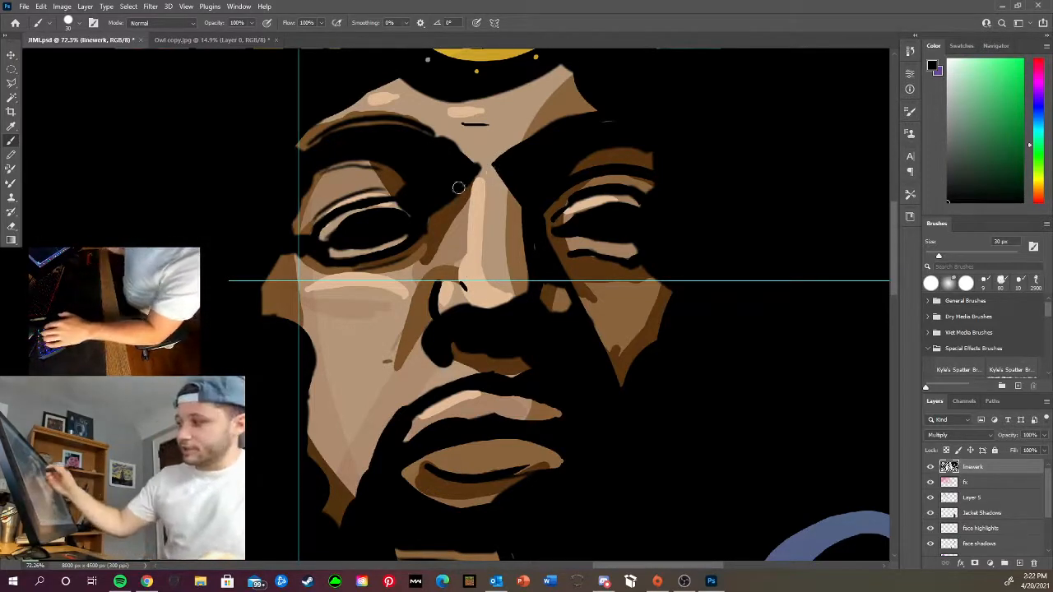
{"action": "left_click_drag", "start_coordinate": [479, 165], "coordinate": [395, 121]}
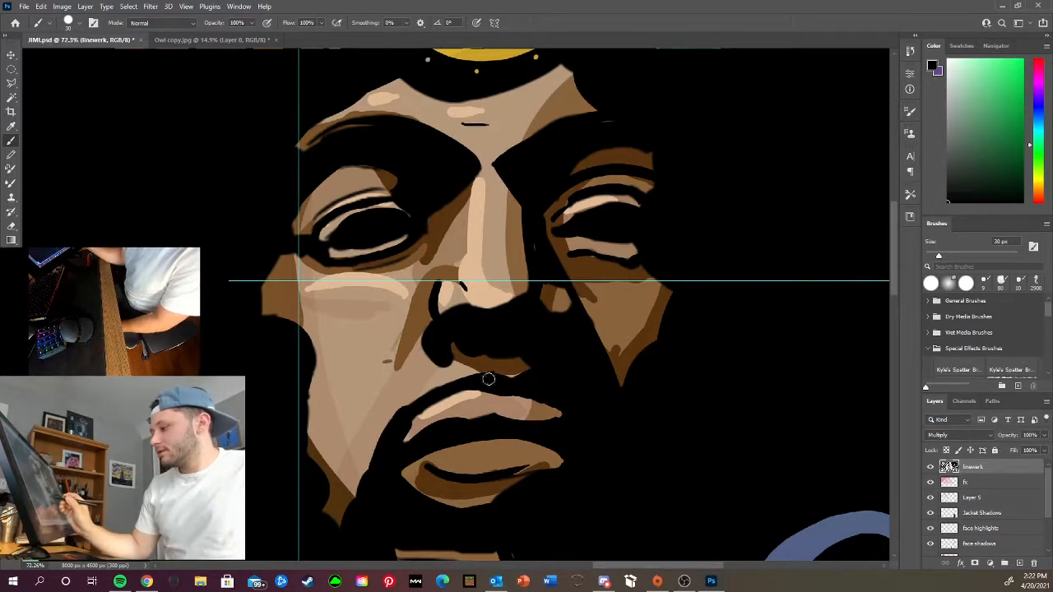
Thicken the black line above the portrait's upper lip on the linework layer
{"action": "left_click_drag", "start_coordinate": [487, 379], "coordinate": [390, 429]}
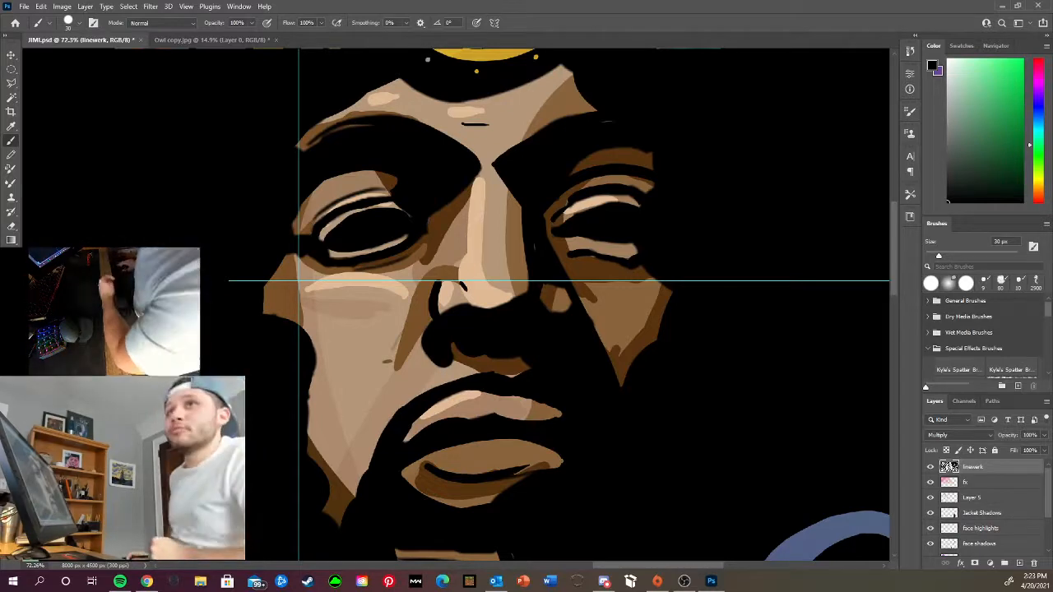
{"action": "left_click", "coordinate": [24, 6]}
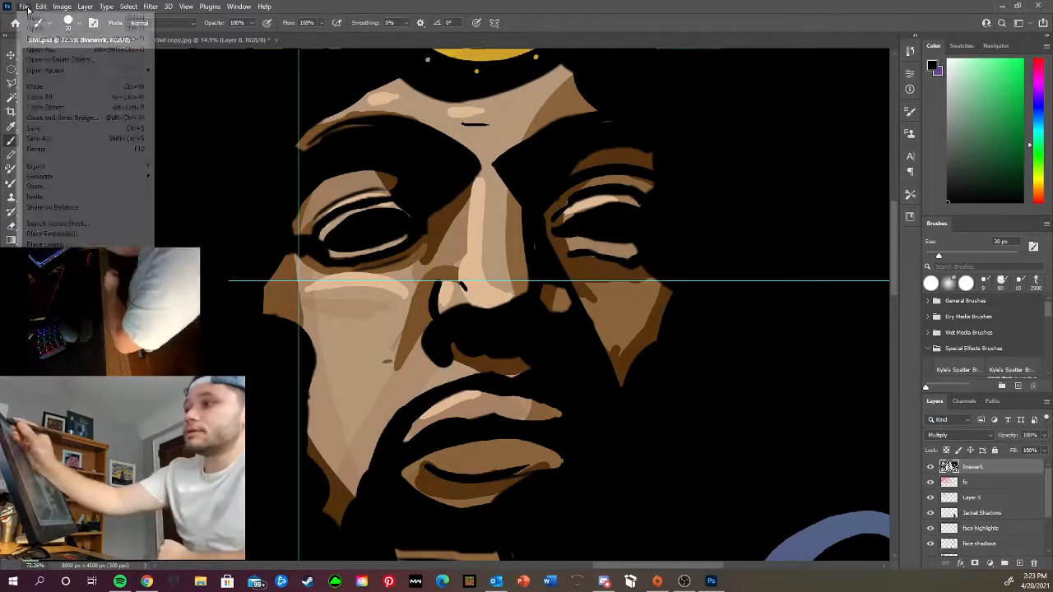
{"action": "left_click", "coordinate": [83, 24]}
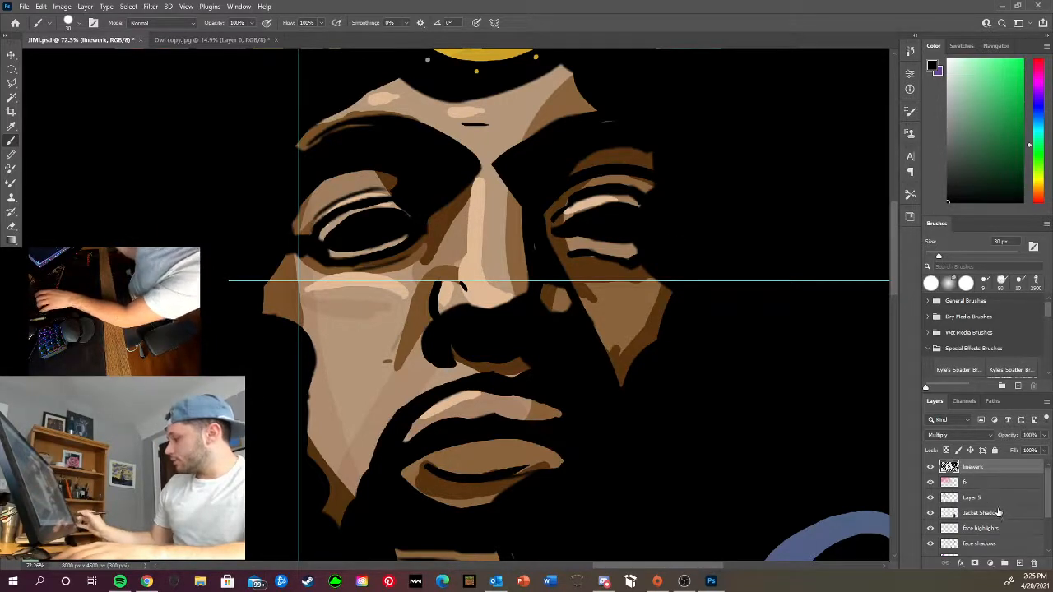
Add a new layer directly below the face highlights layer and name it "dark dark"
{"action": "left_click", "coordinate": [997, 530]}
{"action": "left_click", "coordinate": [1021, 563]}
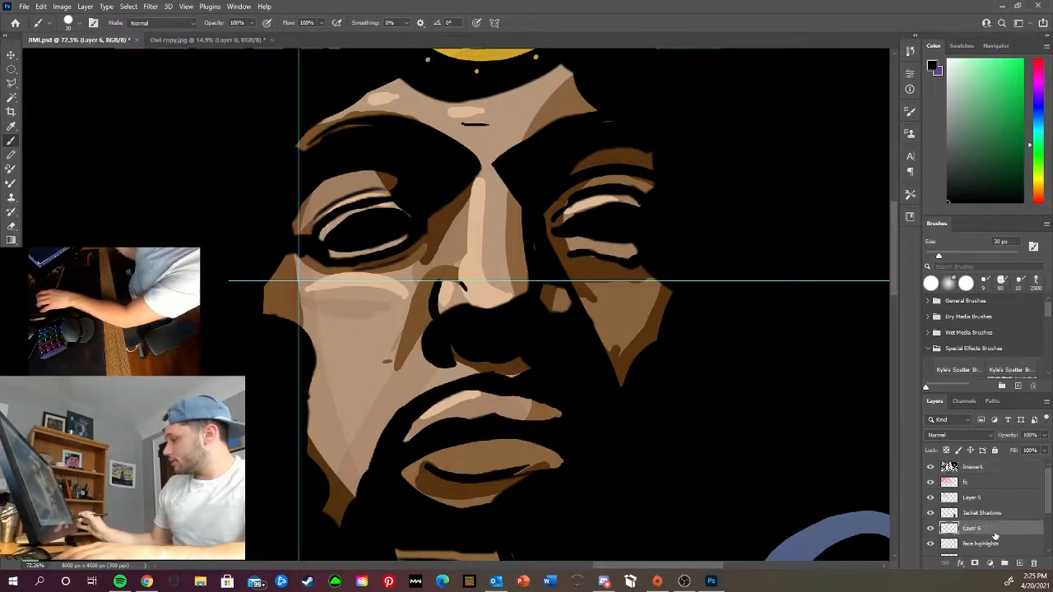
{"action": "left_click_drag", "start_coordinate": [996, 536], "coordinate": [988, 549]}
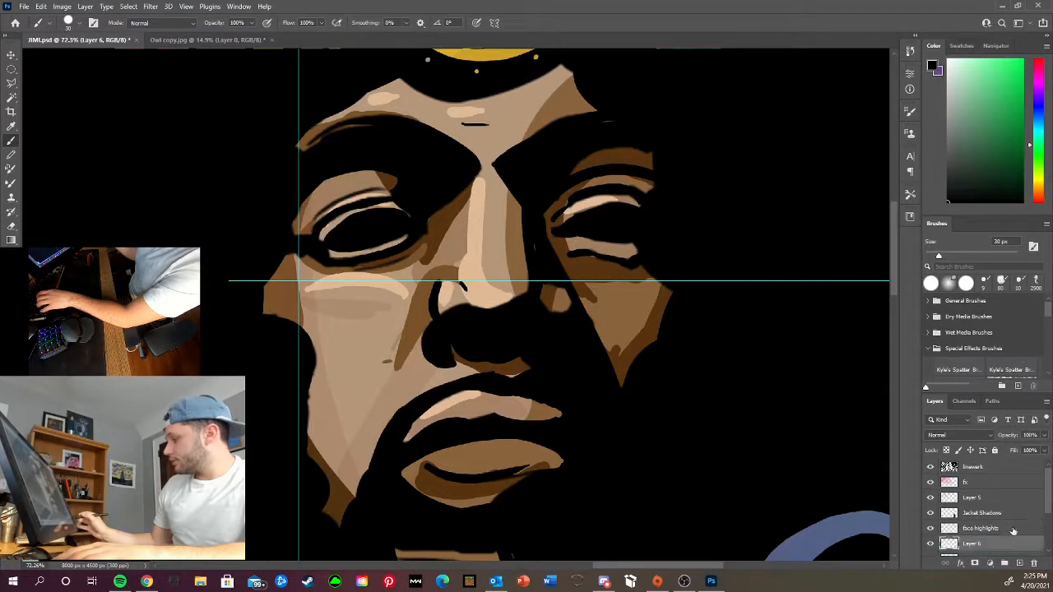
{"action": "double_click", "coordinate": [973, 544]}
{"action": "type", "text": "dark"}
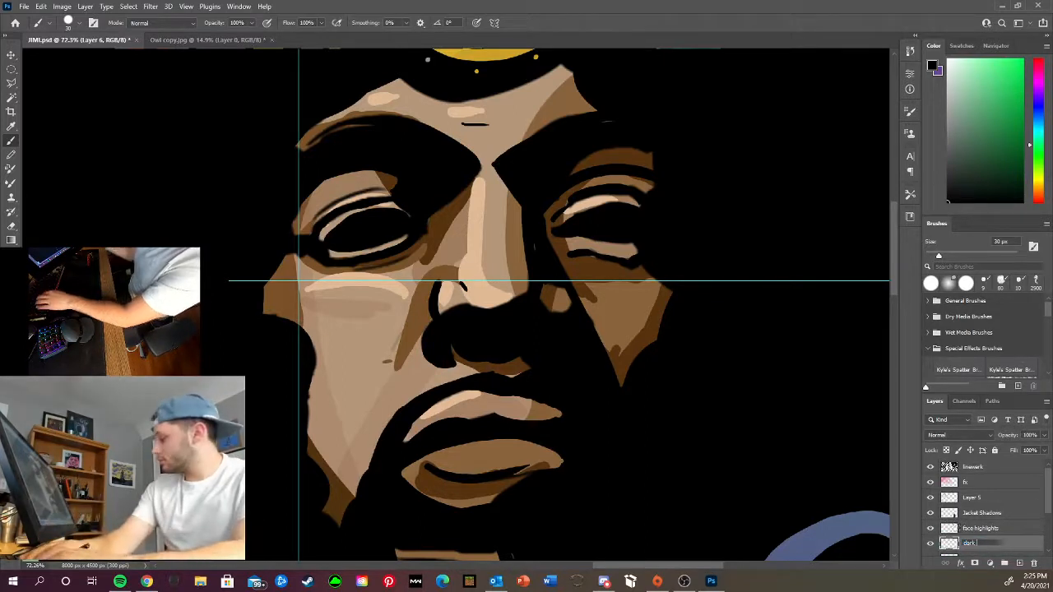
{"action": "type", "text": " dark"}
{"action": "key", "text": "Return"}
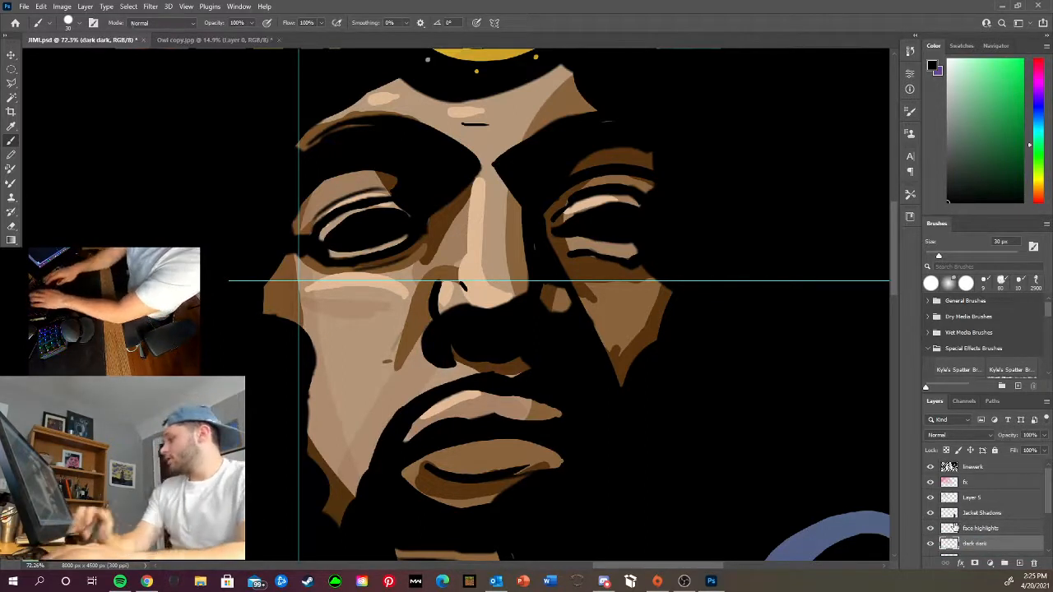
On the dark dark layer, paint very dark brown shadows along the outer edges of the portrait's cheeks, deriving the colour from the face's brown
{"action": "left_click", "coordinate": [1033, 513]}
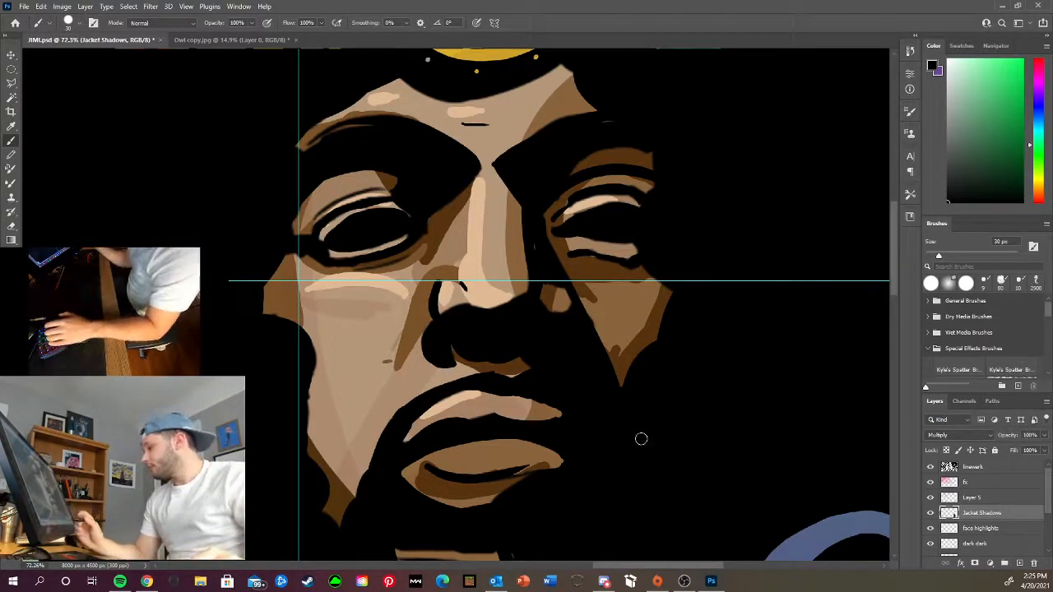
{"action": "left_click", "coordinate": [988, 543]}
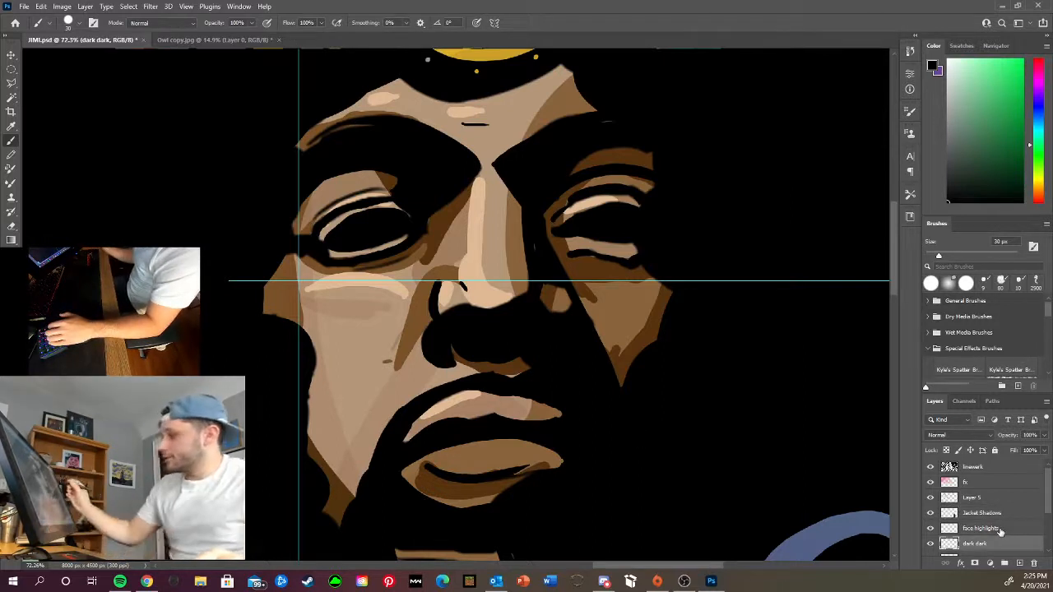
{"action": "left_click", "coordinate": [414, 333], "text": "alt"}
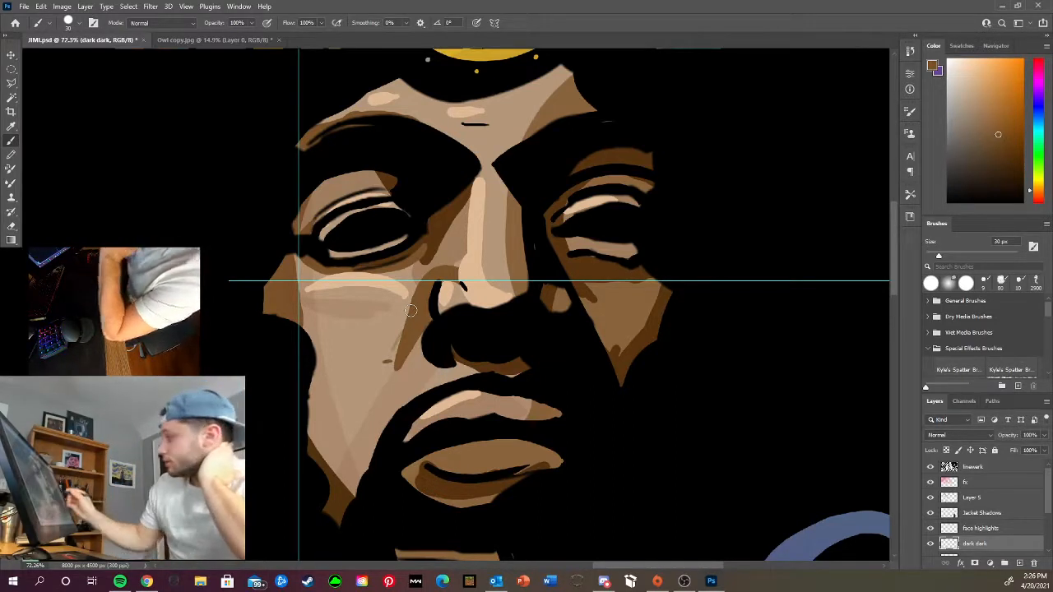
{"action": "left_click", "coordinate": [1003, 158]}
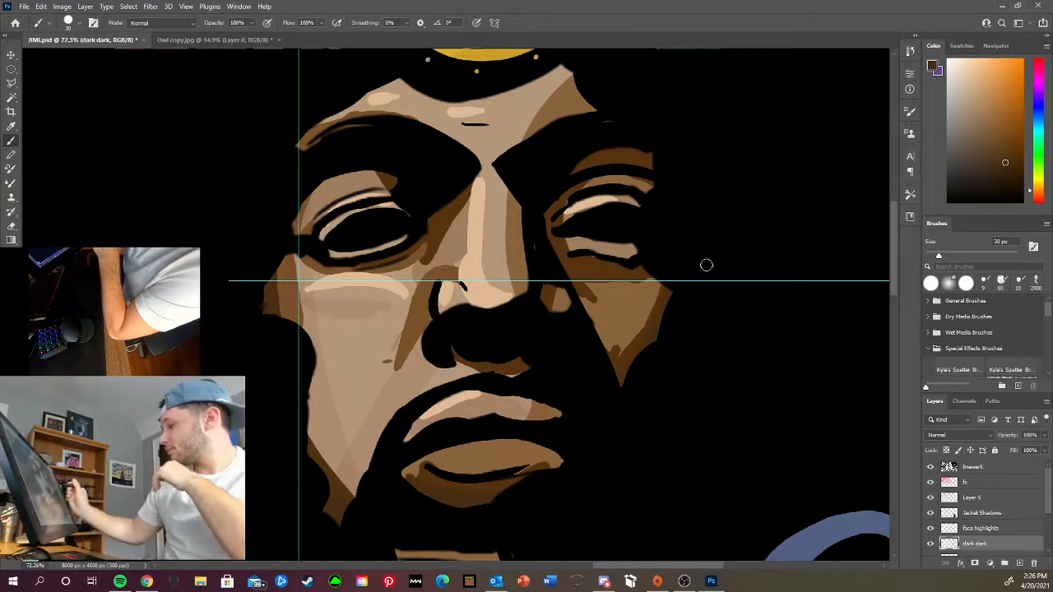
{"action": "left_click", "coordinate": [1008, 175]}
{"action": "left_click_drag", "start_coordinate": [671, 285], "coordinate": [596, 401]}
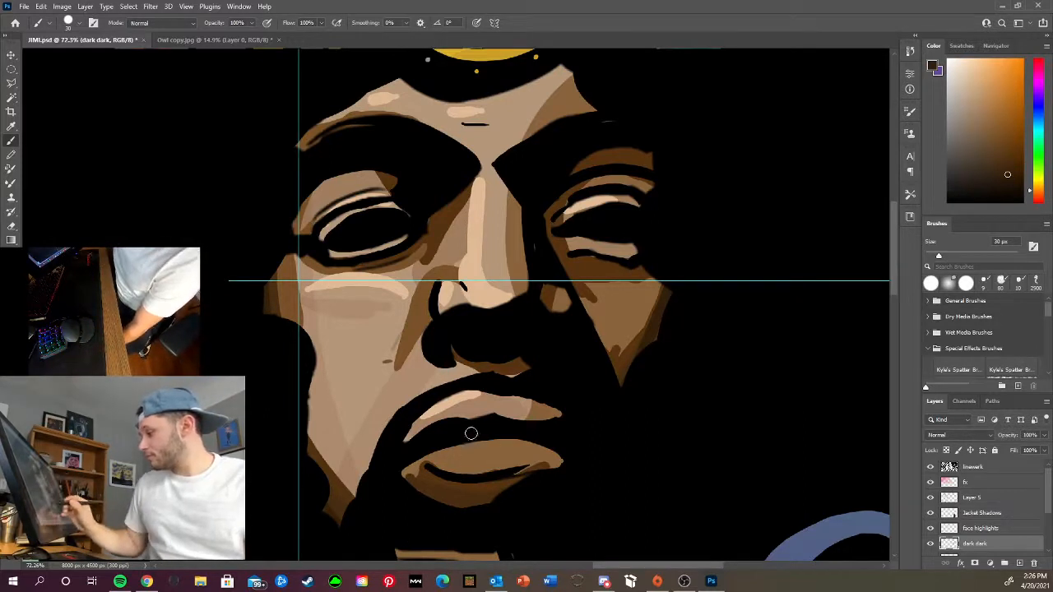
Shade the lower edge of the upper lip in dark brown, and try a stroke under the right-hand eye before undoing it
{"action": "left_click_drag", "start_coordinate": [451, 423], "coordinate": [576, 428]}
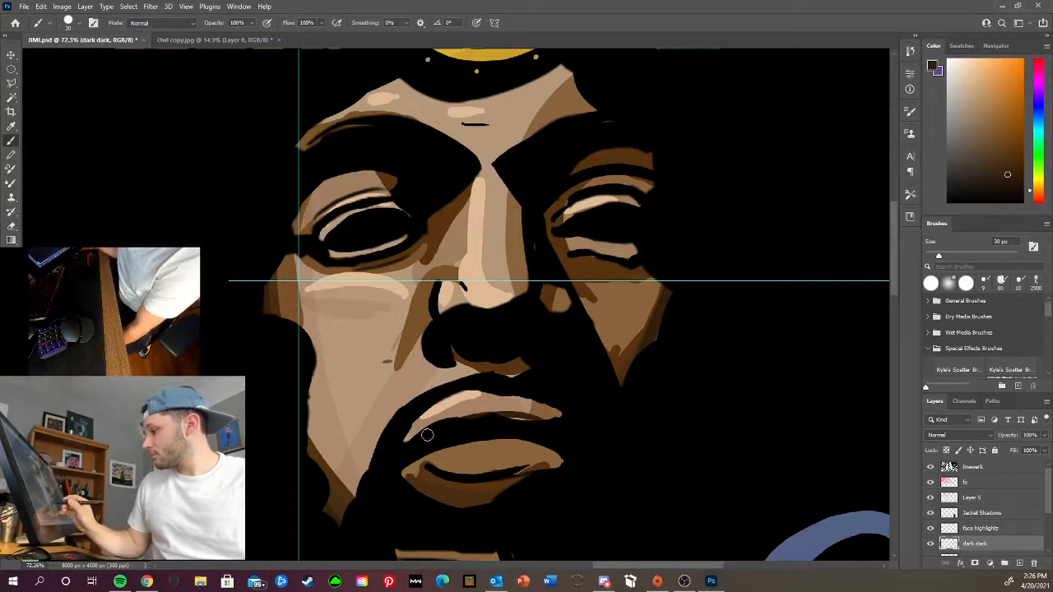
{"action": "mouse_move", "coordinate": [429, 434]}
{"action": "left_mouse_down"}
{"action": "mouse_move", "coordinate": [504, 418]}
{"action": "mouse_move", "coordinate": [573, 431]}
{"action": "left_mouse_up"}
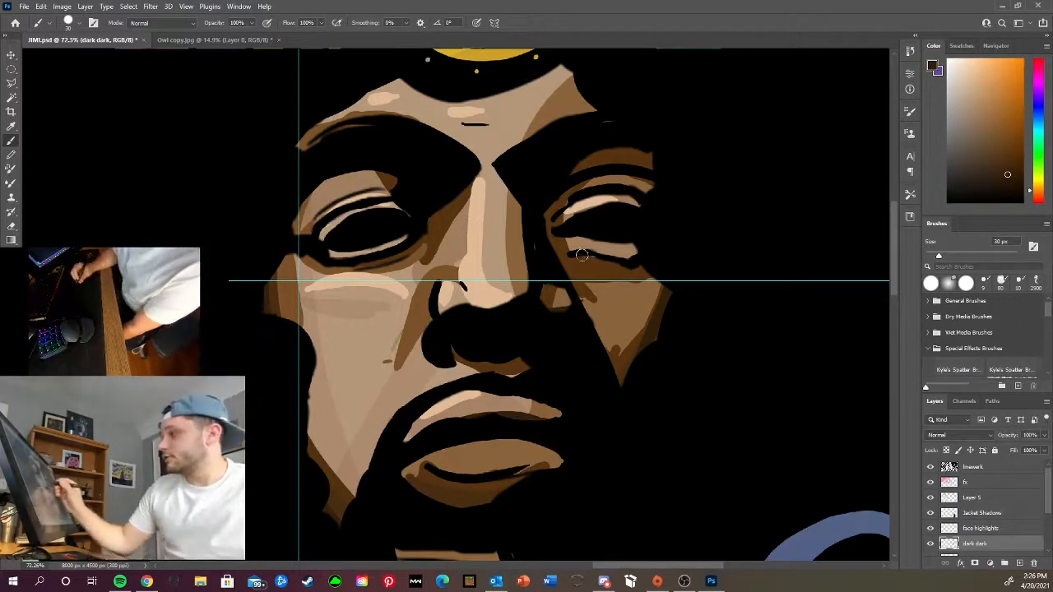
{"action": "left_click_drag", "start_coordinate": [582, 256], "coordinate": [630, 266]}
{"action": "key", "text": "ctrl+z"}
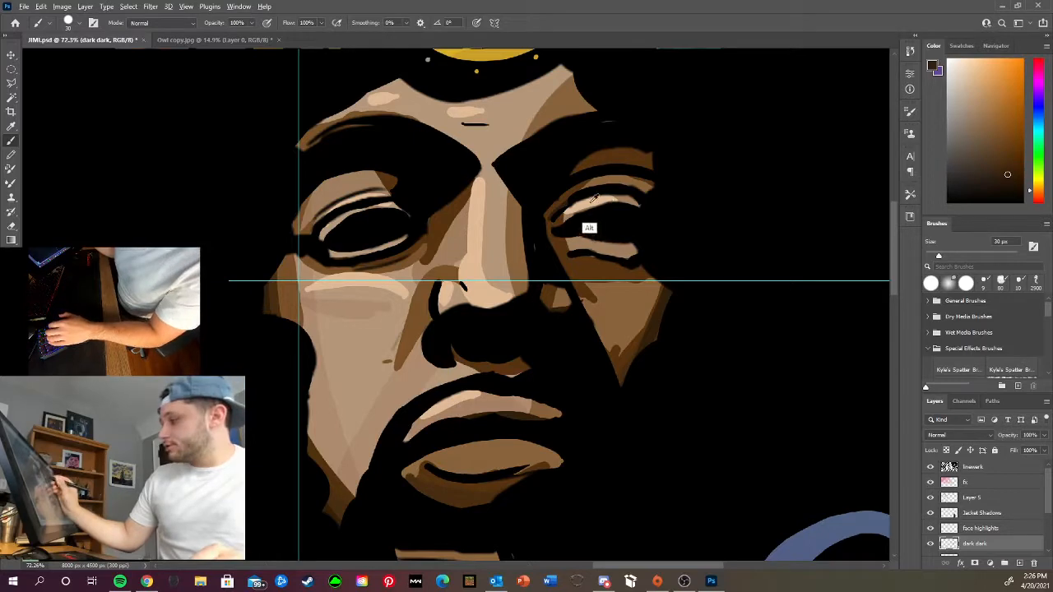
Sample the light tan around the right-hand eye and extend the highlight into its inner corner on the face highlights layer
{"action": "left_click", "coordinate": [576, 204], "text": "alt"}
{"action": "left_click", "coordinate": [564, 215], "text": "alt"}
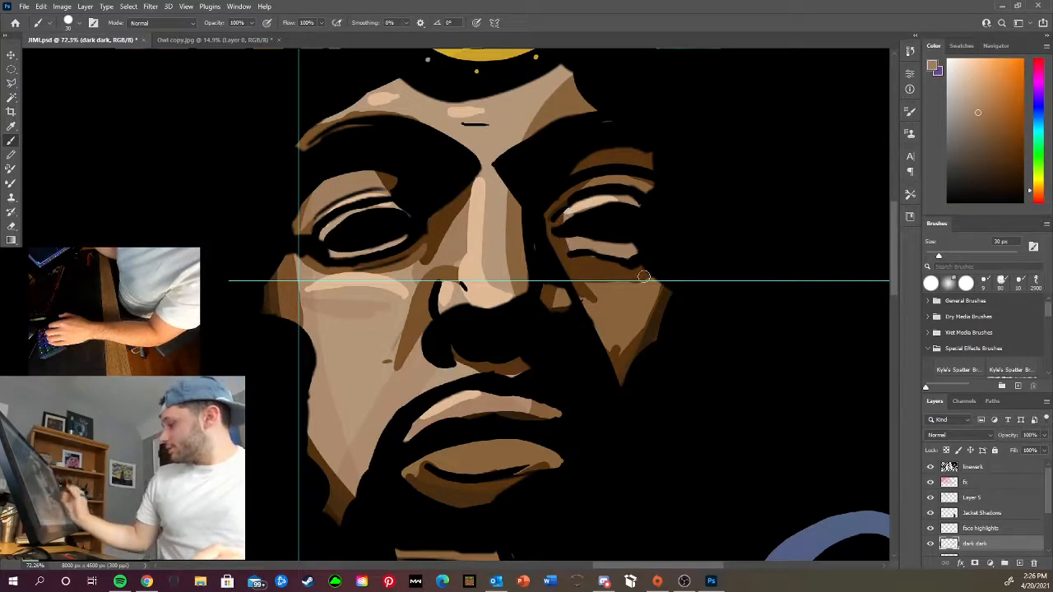
{"action": "left_click", "coordinate": [1001, 529]}
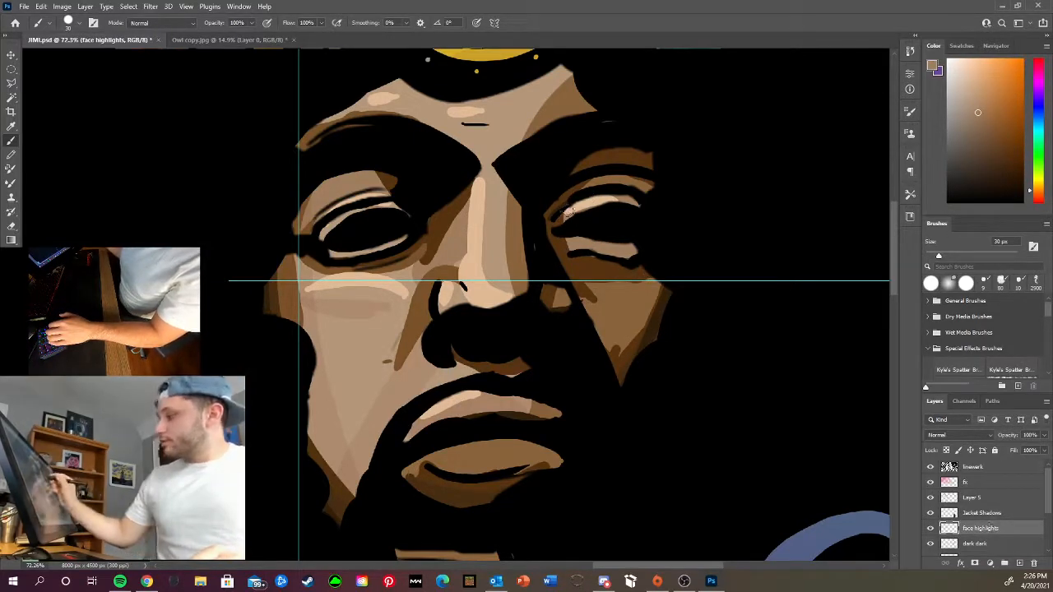
{"action": "left_click_drag", "start_coordinate": [561, 219], "coordinate": [559, 221]}
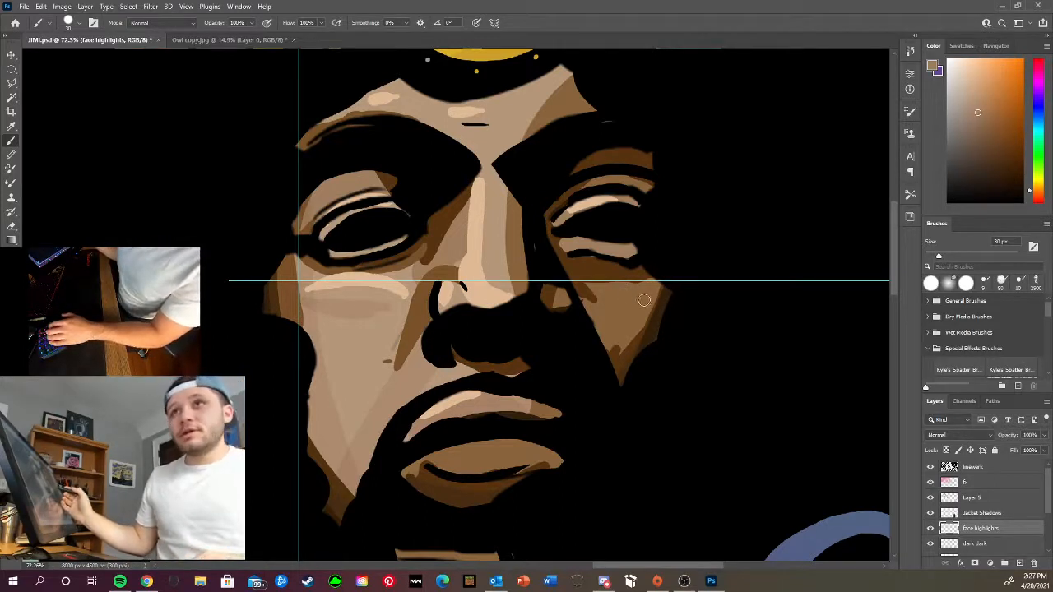
Switch the brush colour to black and extend the left-hand eye's upper lid lines on the linework layer
{"action": "left_click", "coordinate": [997, 546]}
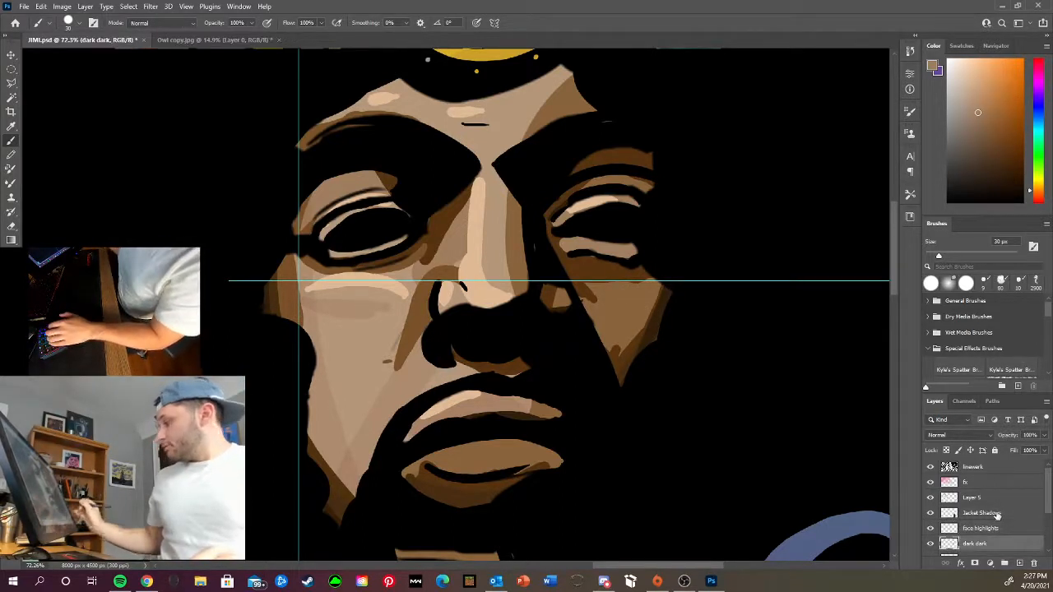
{"action": "left_click", "coordinate": [623, 340], "text": "alt"}
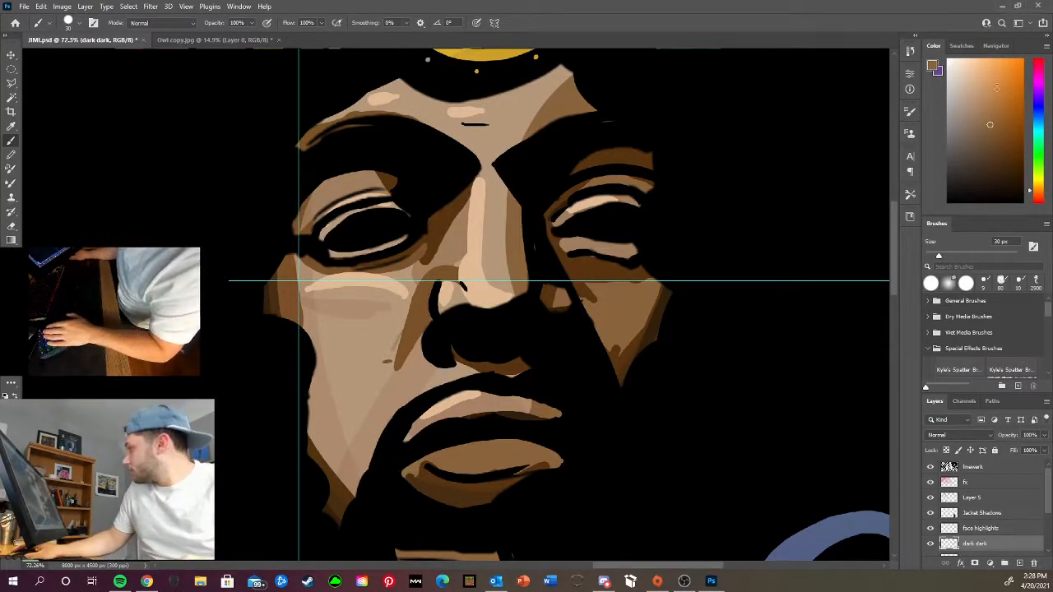
{"action": "left_click_drag", "start_coordinate": [992, 126], "coordinate": [894, 292]}
{"action": "left_click", "coordinate": [962, 468]}
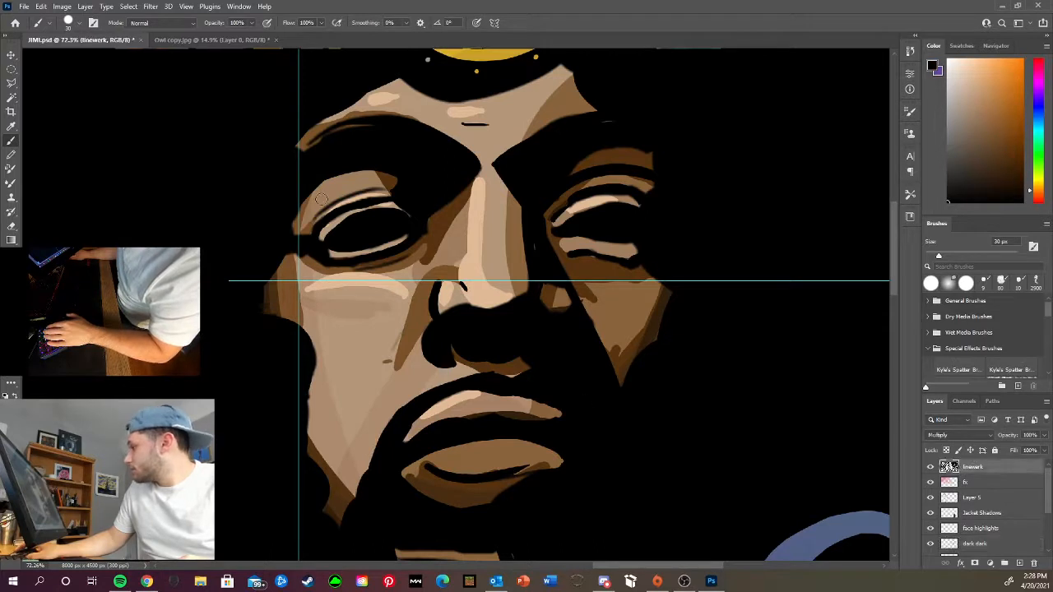
{"action": "left_click_drag", "start_coordinate": [313, 219], "coordinate": [385, 190]}
{"action": "left_click_drag", "start_coordinate": [316, 229], "coordinate": [384, 195]}
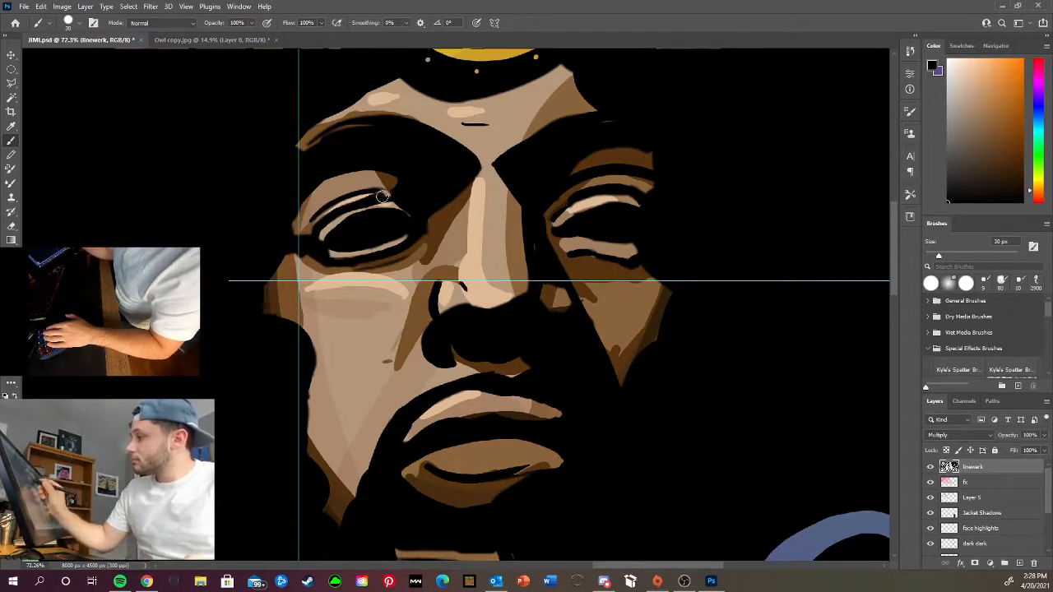
Examine the whole illustration at small size, and inspect the jacket's flower linework up close
{"action": "key", "text": "ctrl+minus"}
{"action": "key", "text": "ctrl+minus"}
{"action": "key", "text": "ctrl+minus"}
{"action": "key", "text": "ctrl+minus"}
{"action": "key", "text": "ctrl+minus"}
{"action": "key", "text": "ctrl+minus"}
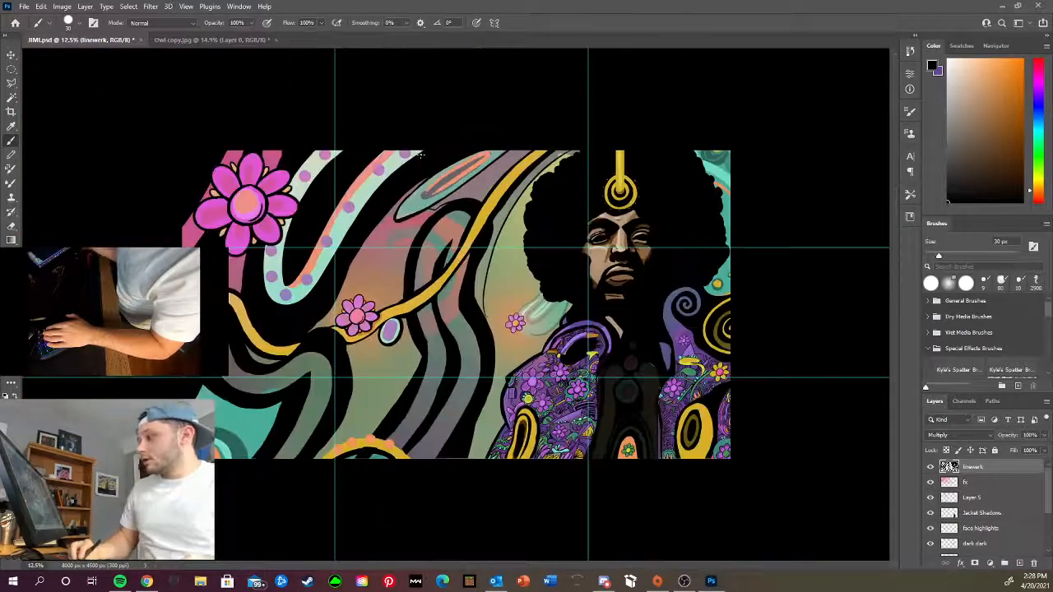
{"action": "key", "text": "ctrl+minus"}
{"action": "key", "text": "ctrl+minus"}
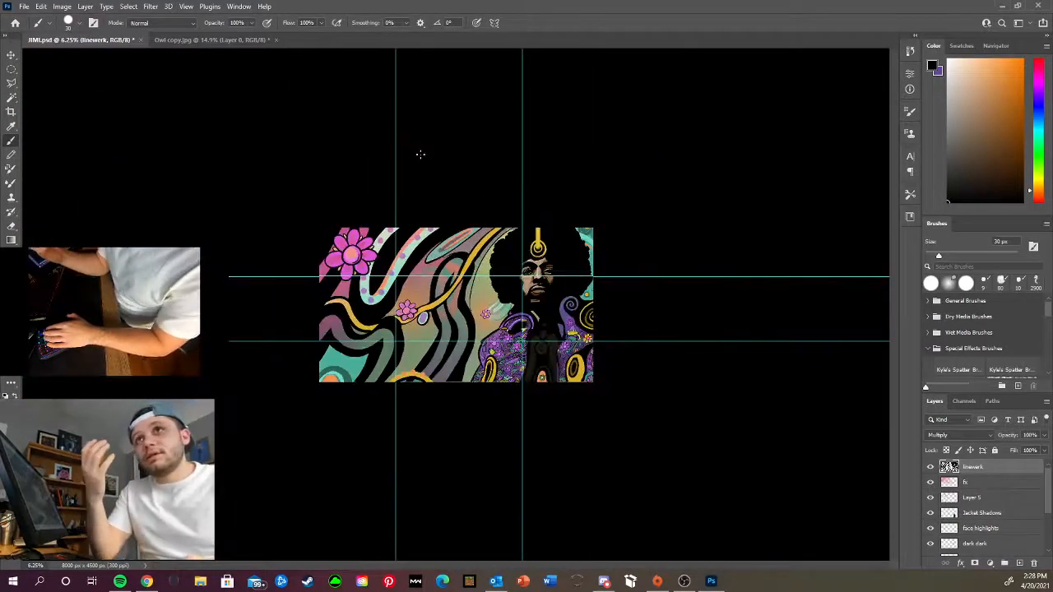
{"action": "key", "text": "ctrl+minus"}
{"action": "key", "text": "ctrl+minus"}
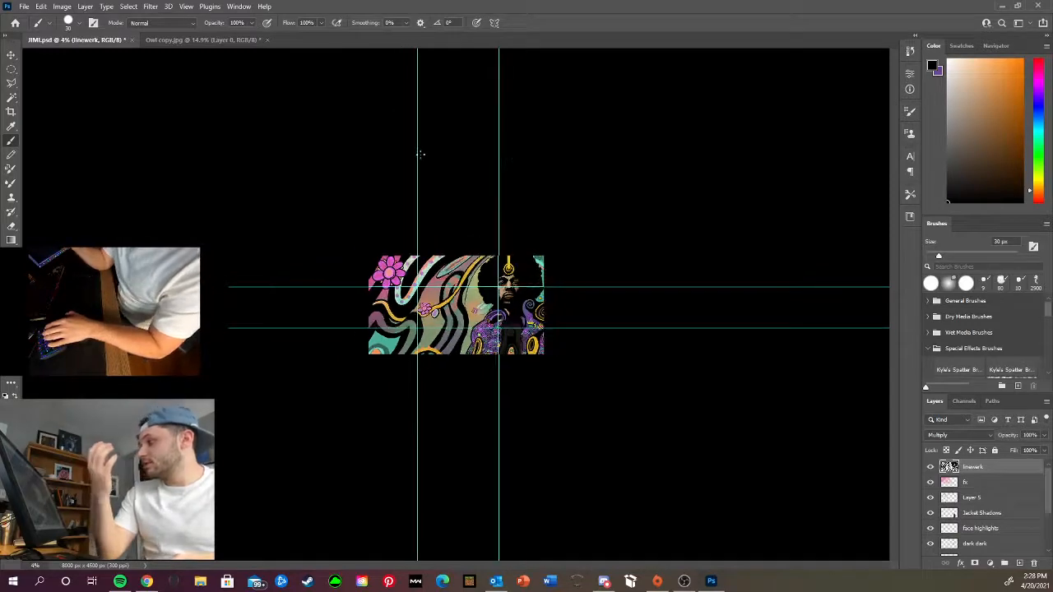
{"action": "key", "text": "ctrl+plus"}
{"action": "key", "text": "ctrl+plus"}
{"action": "key", "text": "ctrl+plus"}
{"action": "key", "text": "ctrl+plus"}
{"action": "key", "text": "ctrl+plus"}
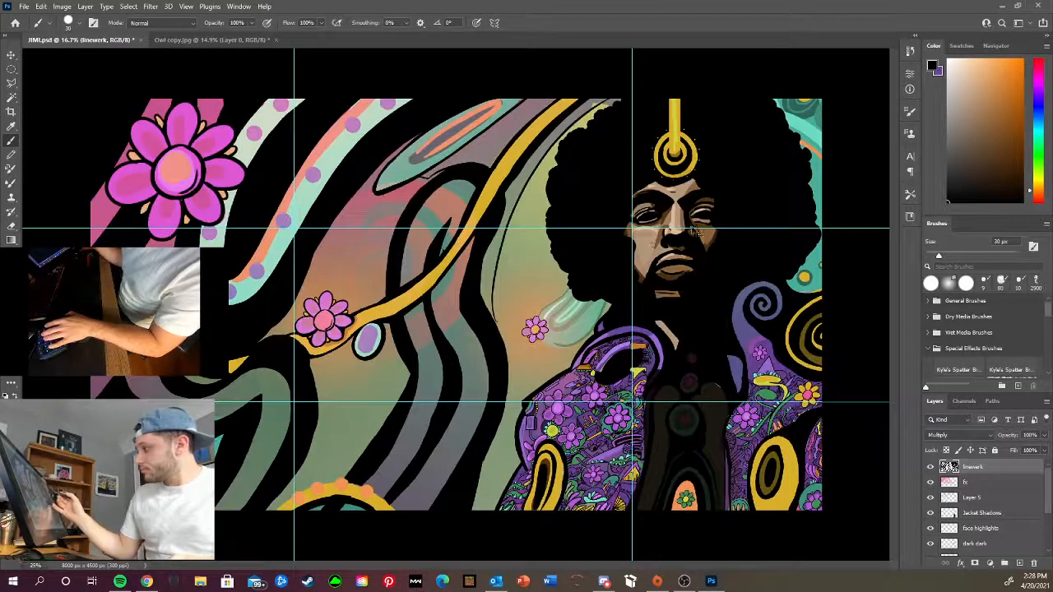
{"action": "key", "text": "ctrl+plus"}
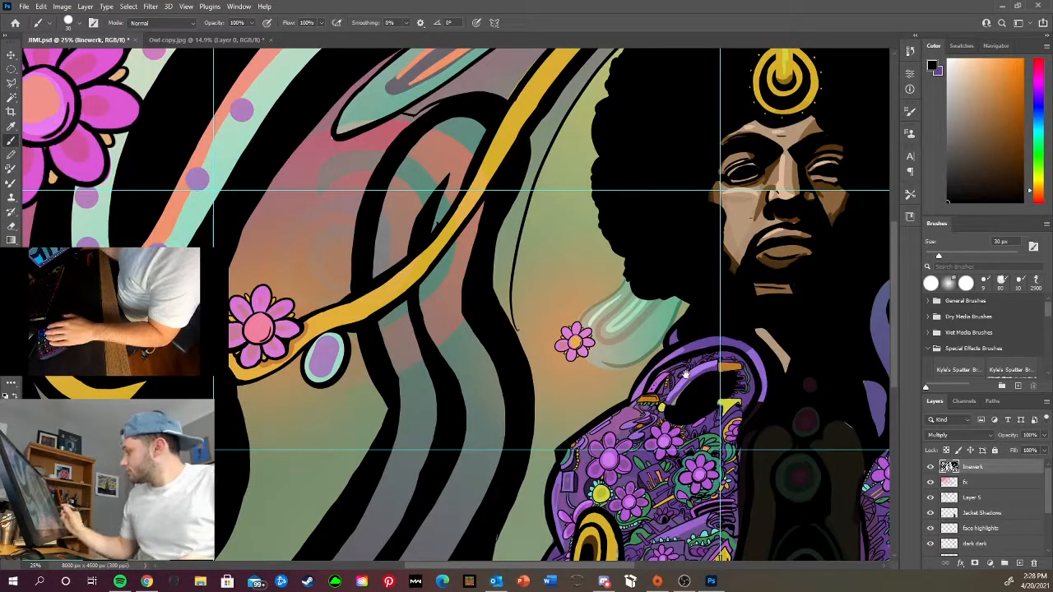
{"action": "left_click_drag", "start_coordinate": [628, 472], "coordinate": [495, 316]}
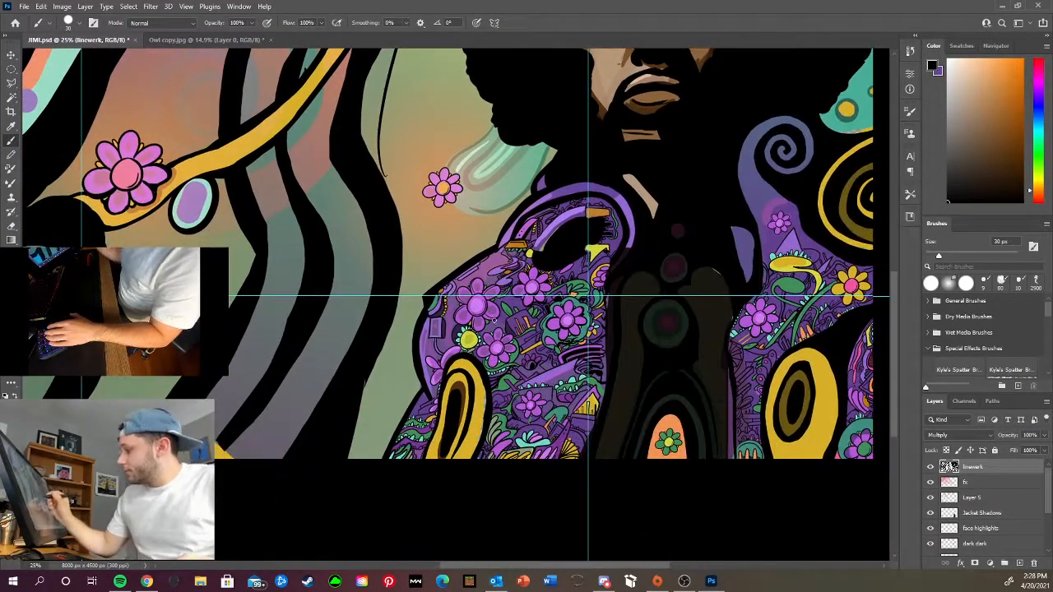
{"action": "key", "text": "ctrl+plus"}
{"action": "key", "text": "ctrl+plus"}
{"action": "key", "text": "ctrl+plus"}
{"action": "key", "text": "ctrl+plus"}
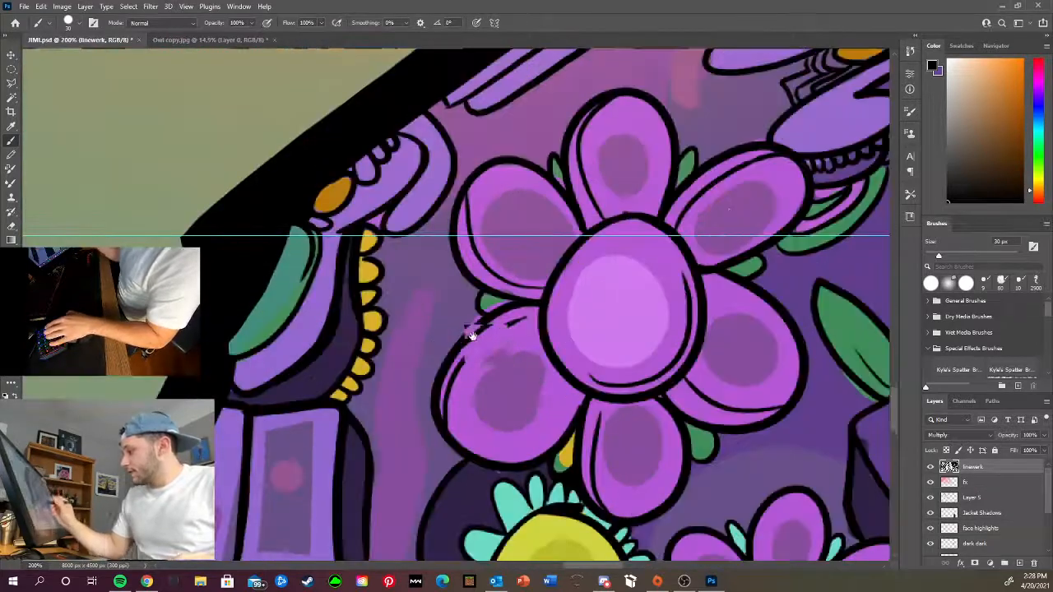
{"action": "left_click_drag", "start_coordinate": [470, 329], "coordinate": [280, 260]}
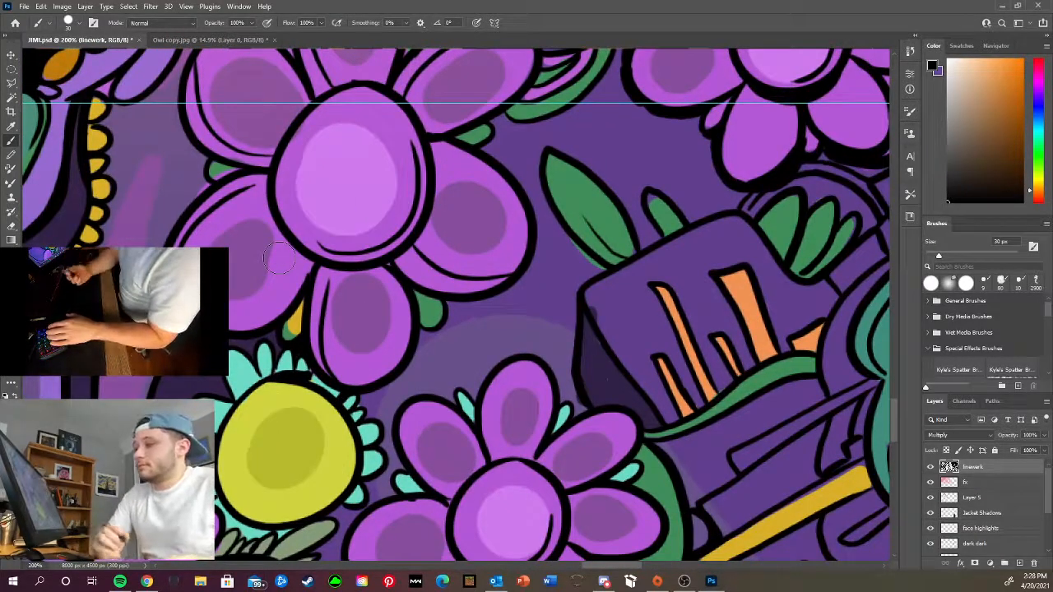
{"action": "mouse_move", "coordinate": [294, 254]}
{"action": "left_mouse_down"}
{"action": "mouse_move", "coordinate": [320, 263]}
{"action": "mouse_move", "coordinate": [403, 85]}
{"action": "left_mouse_up"}
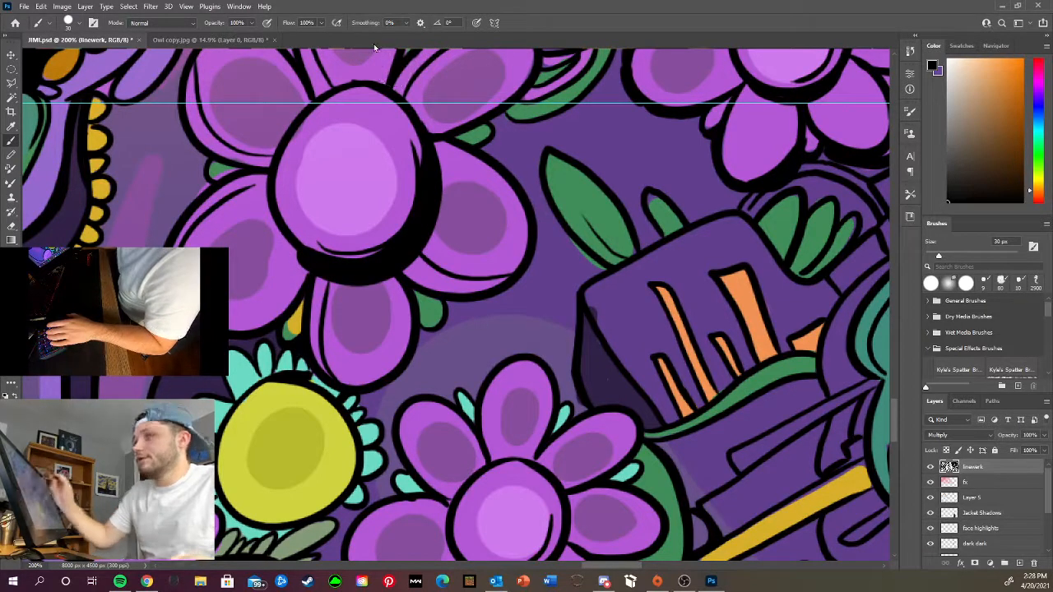
{"action": "key", "text": "ctrl+z"}
{"action": "mouse_move", "coordinate": [295, 241]}
{"action": "left_mouse_down"}
{"action": "mouse_move", "coordinate": [351, 269]}
{"action": "mouse_move", "coordinate": [405, 125]}
{"action": "left_mouse_up"}
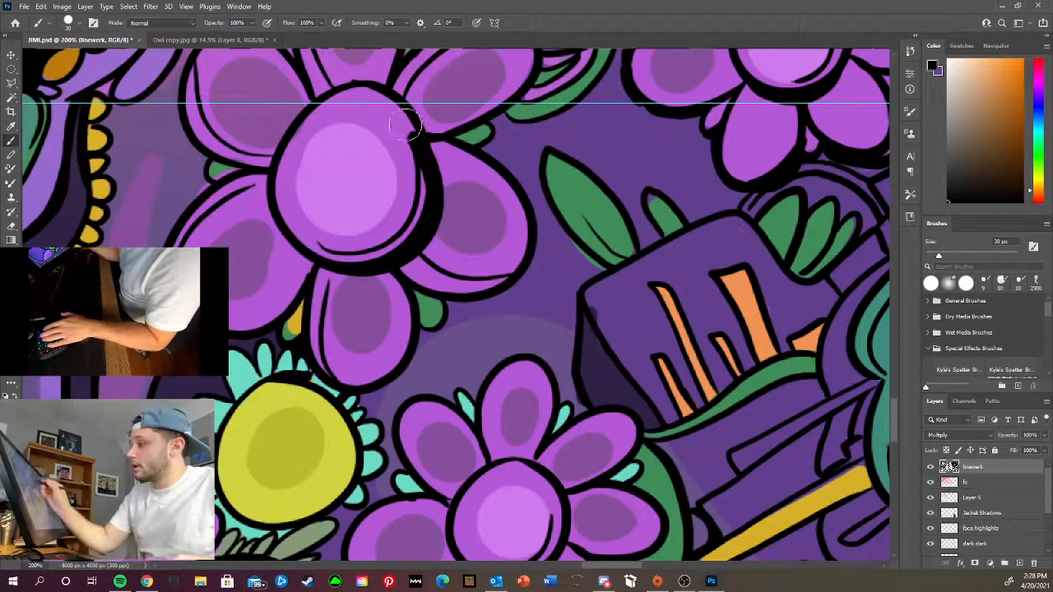
{"action": "key", "text": "ctrl+z"}
{"action": "left_click_drag", "start_coordinate": [293, 245], "coordinate": [401, 112]}
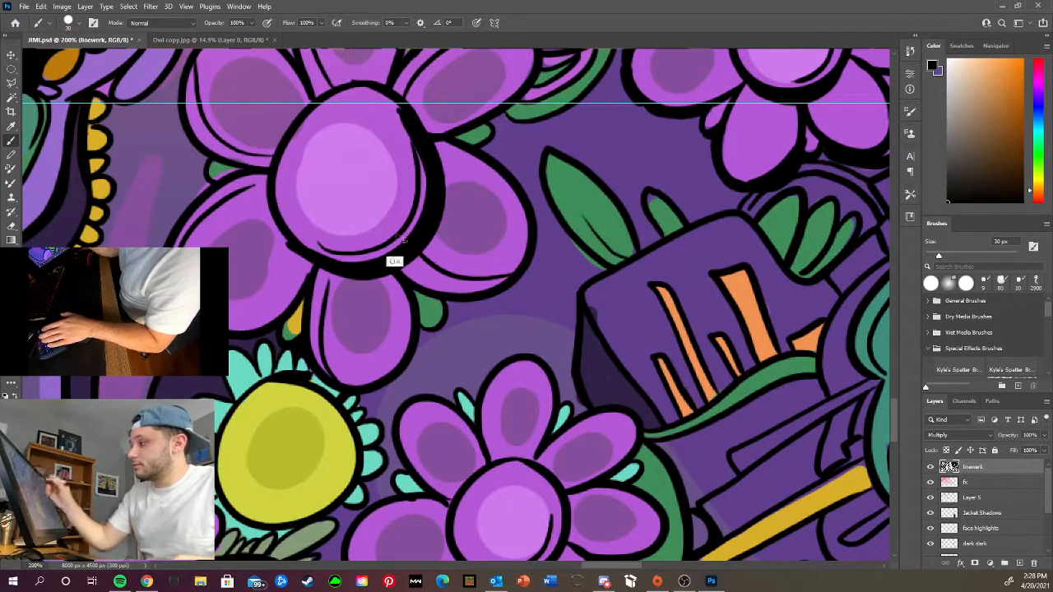
{"action": "key", "text": "ctrl+z"}
Thicken the black outline along the lower right side of the large purple flower's centre and its lower and right-hand petals
{"action": "left_click_drag", "start_coordinate": [296, 247], "coordinate": [418, 120]}
{"action": "left_click_drag", "start_coordinate": [353, 274], "coordinate": [408, 250]}
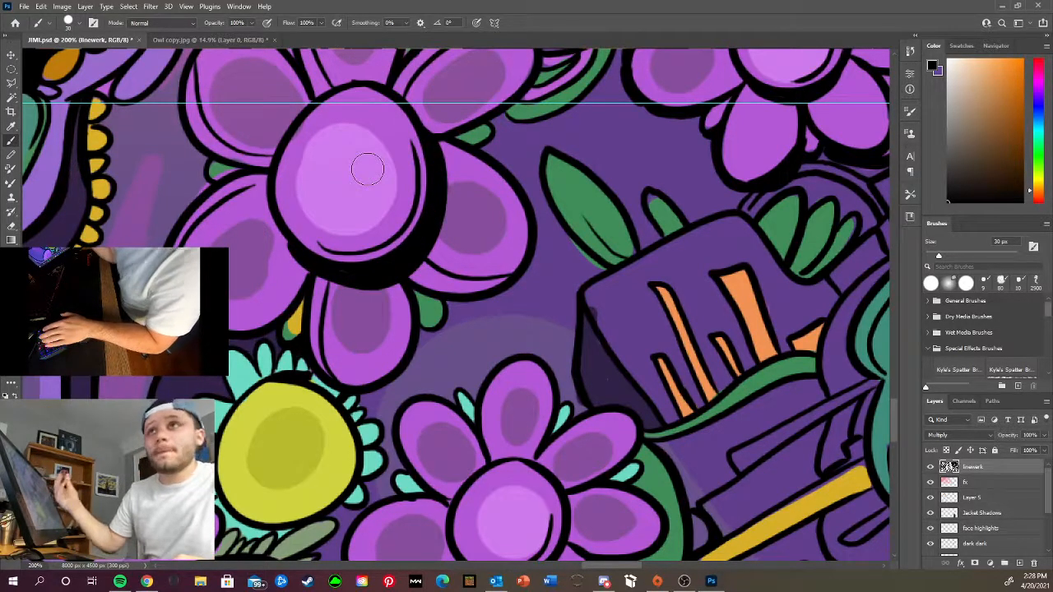
{"action": "mouse_move", "coordinate": [354, 395]}
{"action": "left_mouse_down"}
{"action": "mouse_move", "coordinate": [410, 365]}
{"action": "mouse_move", "coordinate": [419, 313]}
{"action": "mouse_move", "coordinate": [434, 338]}
{"action": "mouse_move", "coordinate": [440, 294]}
{"action": "mouse_move", "coordinate": [447, 308]}
{"action": "mouse_move", "coordinate": [486, 305]}
{"action": "mouse_move", "coordinate": [498, 166]}
{"action": "left_mouse_up"}
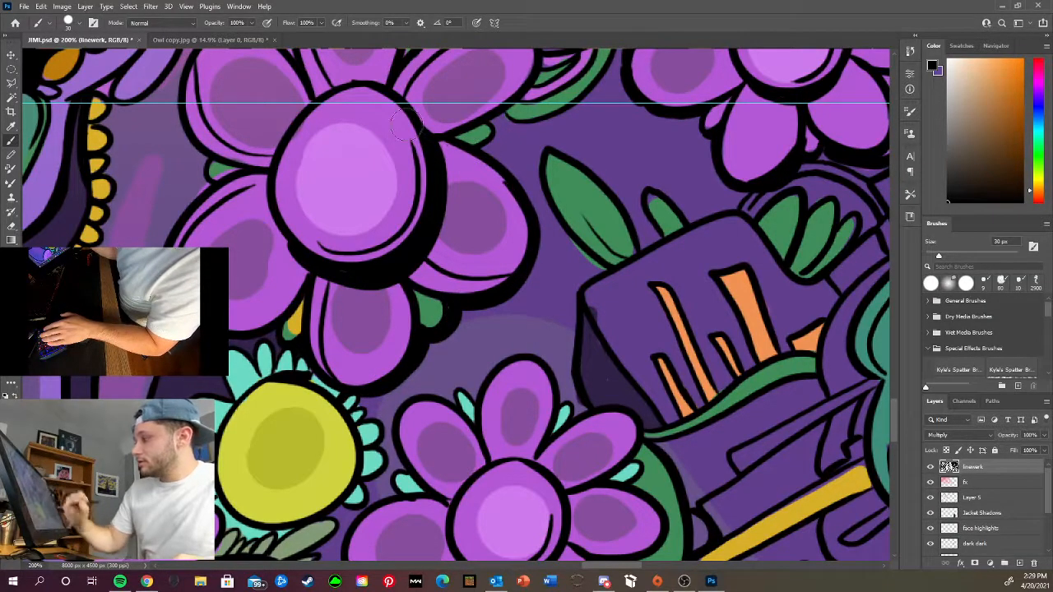
Thicken the black outlines along the jacket's next purple flower's lower right petals and the left petal of the flower on the teal patch
{"action": "left_click_drag", "start_coordinate": [575, 367], "coordinate": [399, 542]}
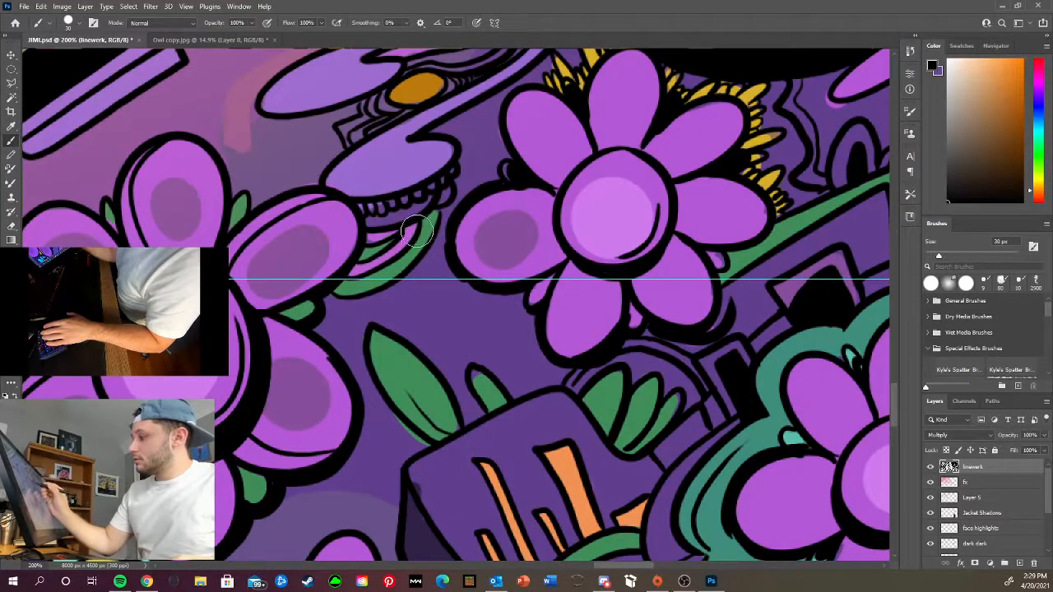
{"action": "left_click_drag", "start_coordinate": [440, 346], "coordinate": [227, 451]}
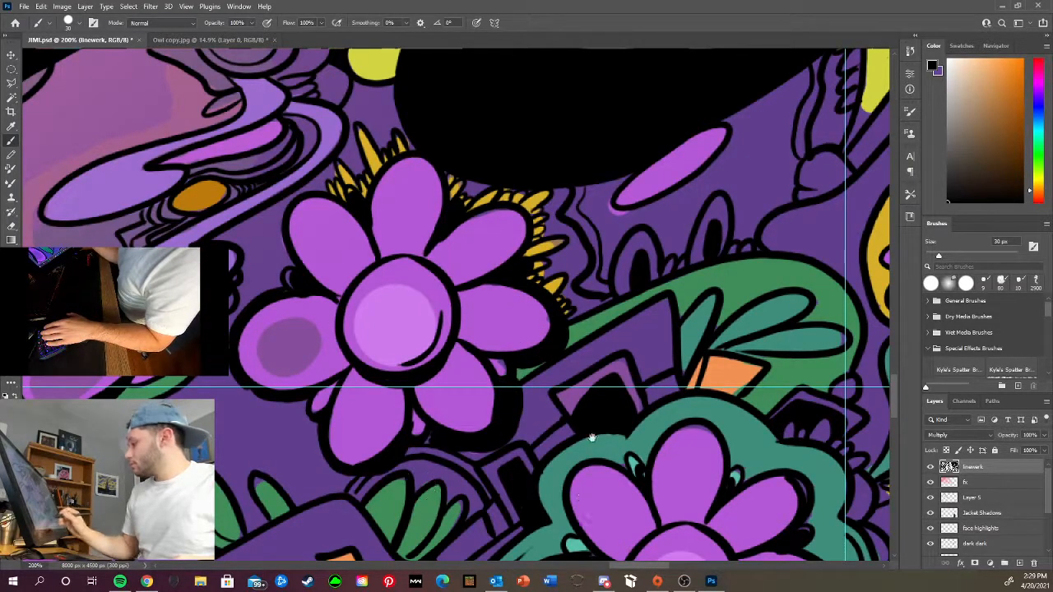
{"action": "mouse_move", "coordinate": [599, 423]}
{"action": "left_mouse_down"}
{"action": "mouse_move", "coordinate": [550, 143]}
{"action": "mouse_move", "coordinate": [489, 107]}
{"action": "left_mouse_up"}
{"action": "mouse_move", "coordinate": [442, 254]}
{"action": "left_mouse_down"}
{"action": "mouse_move", "coordinate": [538, 305]}
{"action": "mouse_move", "coordinate": [515, 308]}
{"action": "mouse_move", "coordinate": [544, 302]}
{"action": "mouse_move", "coordinate": [534, 308]}
{"action": "left_mouse_up"}
{"action": "key", "text": "ctrl+z"}
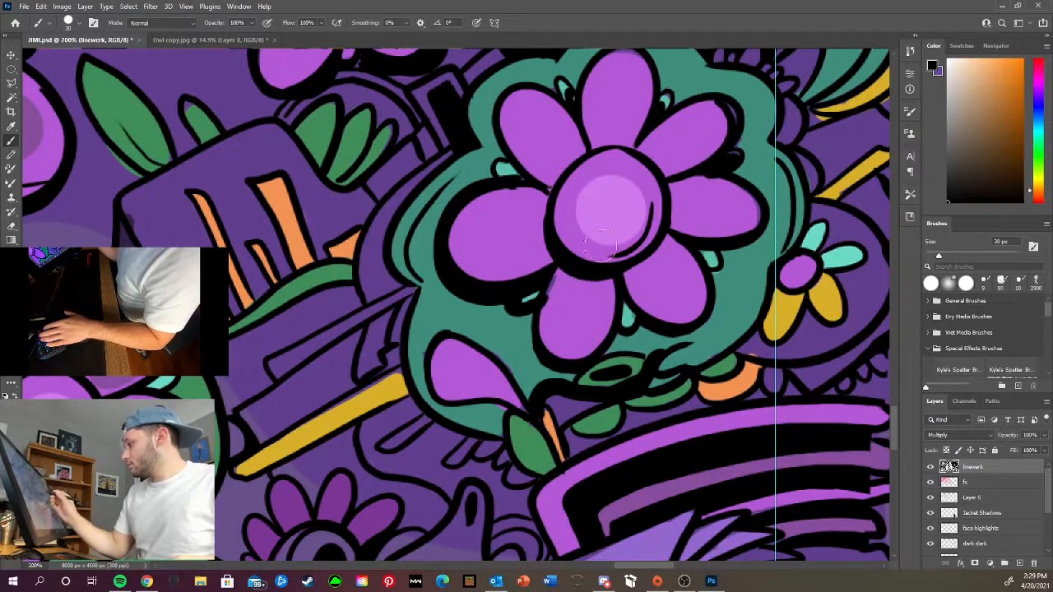
{"action": "key", "text": "ctrl+z"}
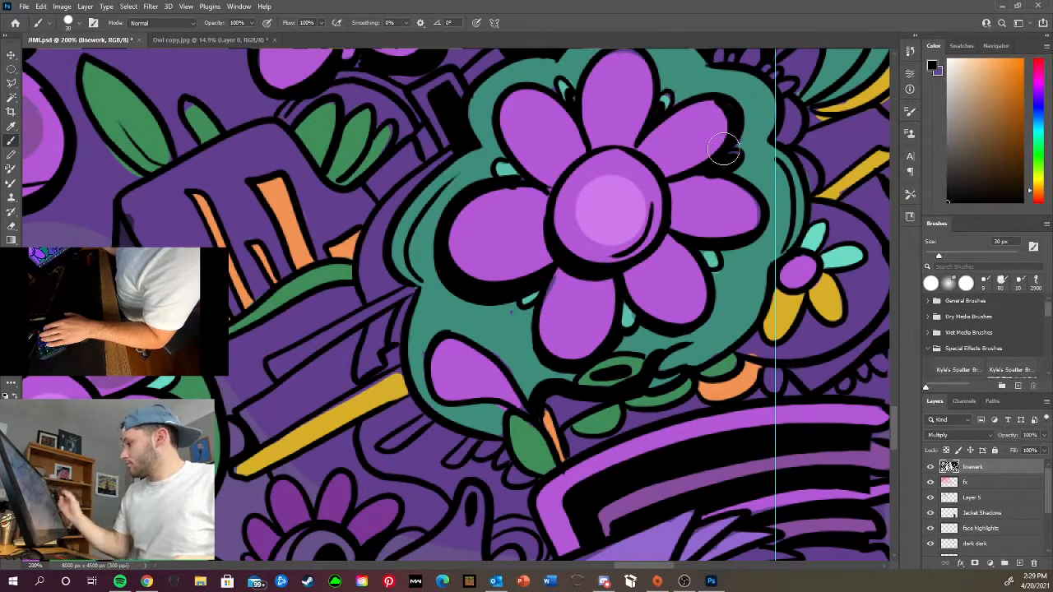
{"action": "left_click_drag", "start_coordinate": [582, 317], "coordinate": [647, 71]}
Examine the jacket's lower half, the dark shirt area and the whole illustration at reduced size
{"action": "key", "text": "ctrl+minus"}
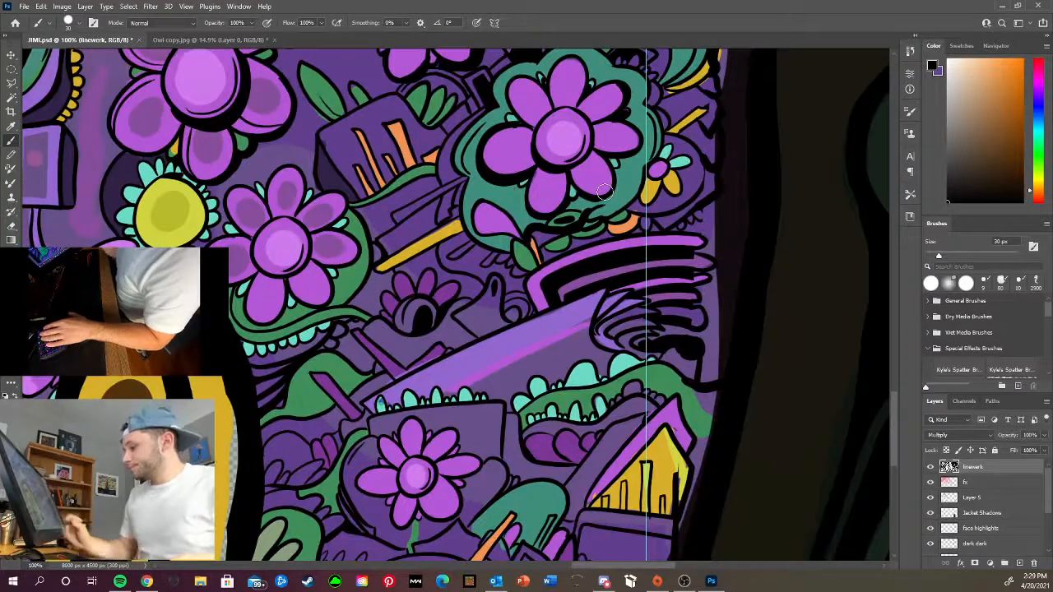
{"action": "key", "text": "ctrl+minus"}
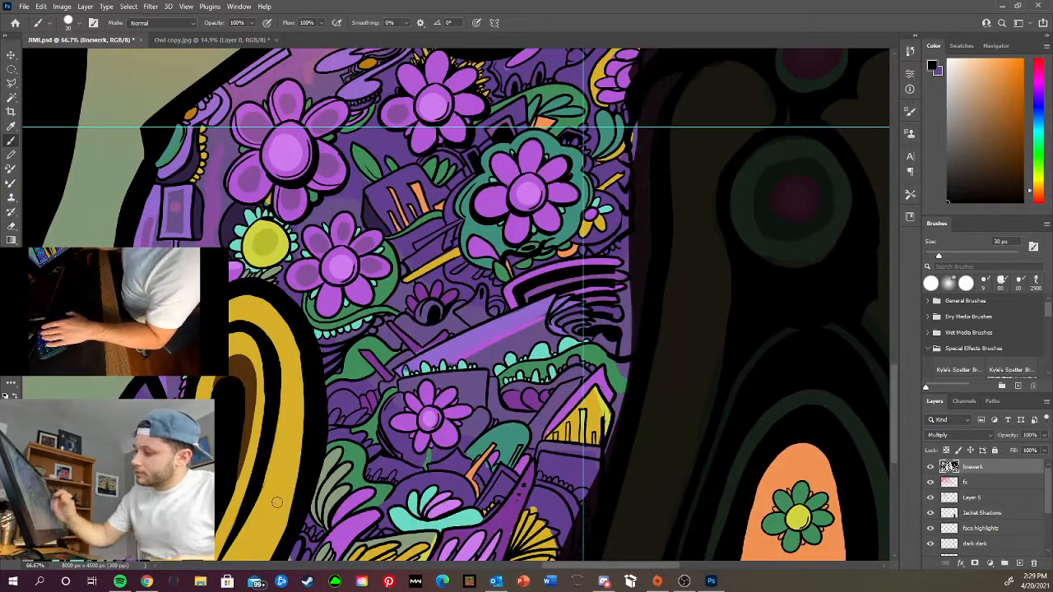
{"action": "left_click_drag", "start_coordinate": [598, 191], "coordinate": [599, 117]}
{"action": "left_click_drag", "start_coordinate": [724, 463], "coordinate": [490, 531]}
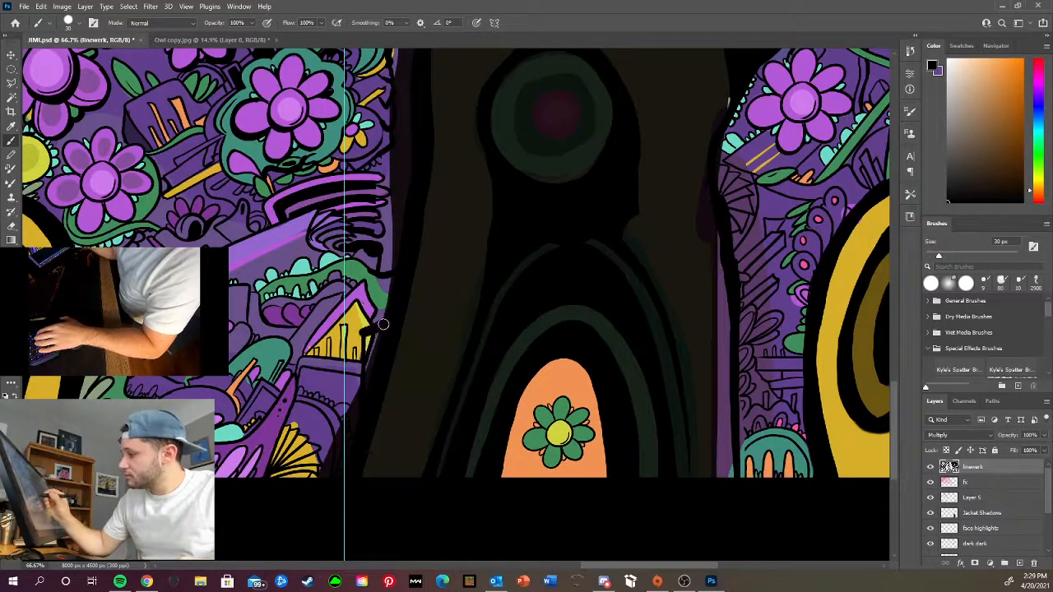
{"action": "key", "text": "ctrl+minus"}
{"action": "key", "text": "ctrl+minus"}
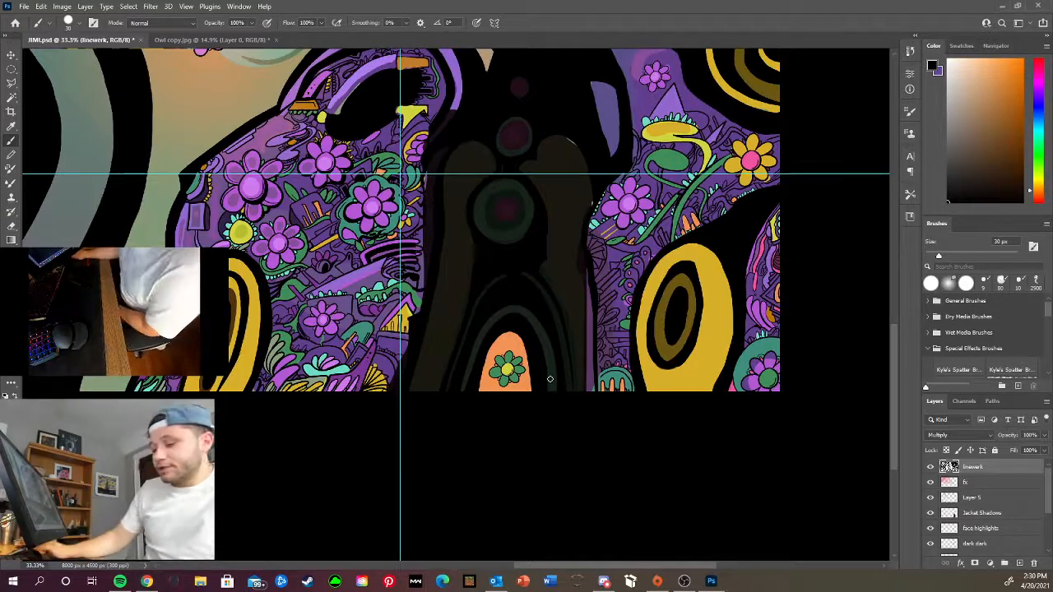
{"action": "scroll", "coordinate": [554, 381], "scroll_direction": "up", "scroll_amount": 3}
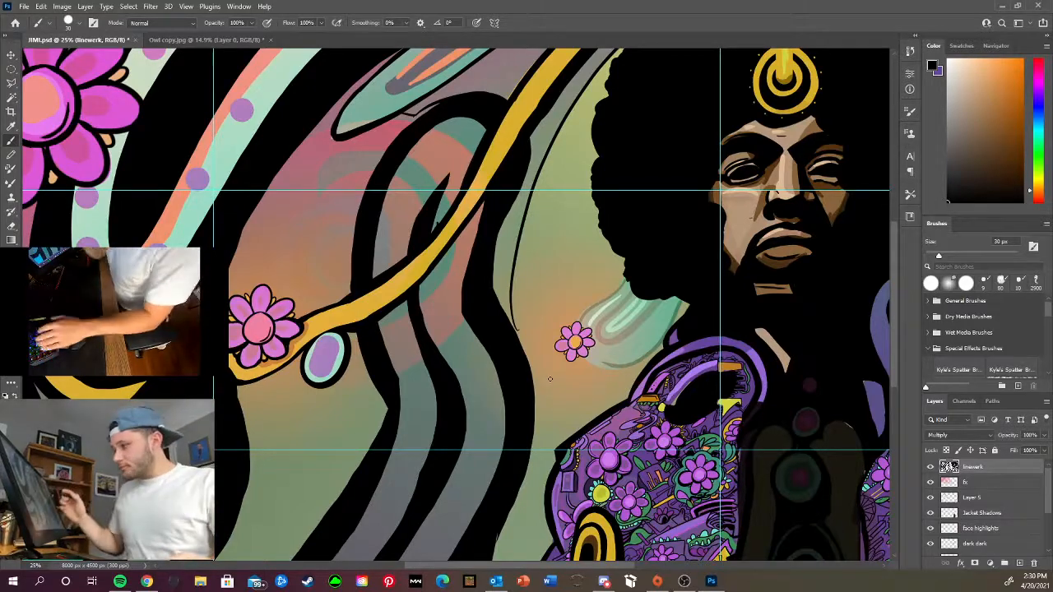
{"action": "key", "text": "ctrl+minus"}
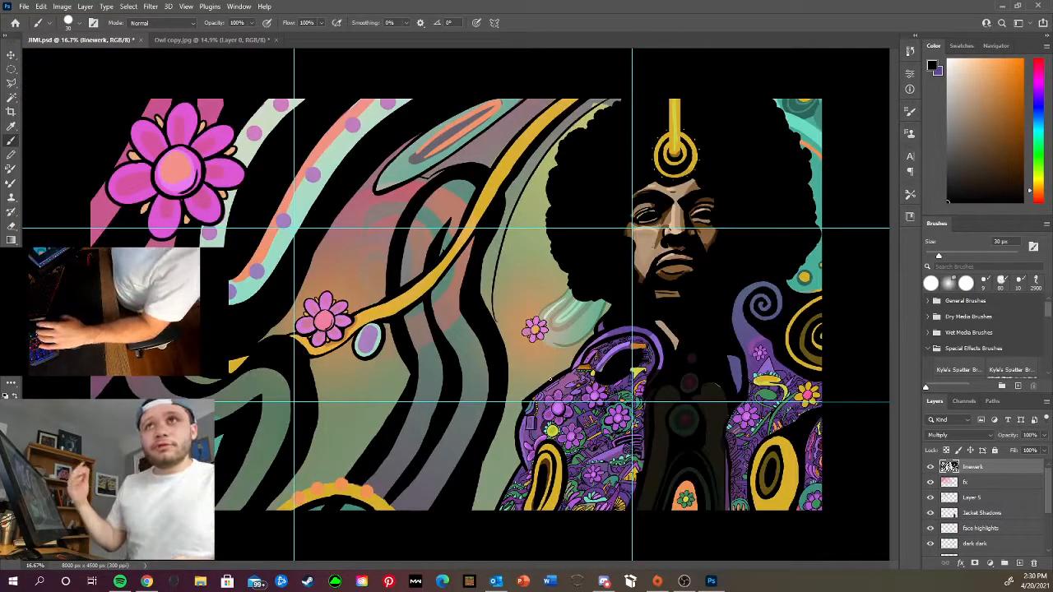
{"action": "key", "text": "ctrl+plus"}
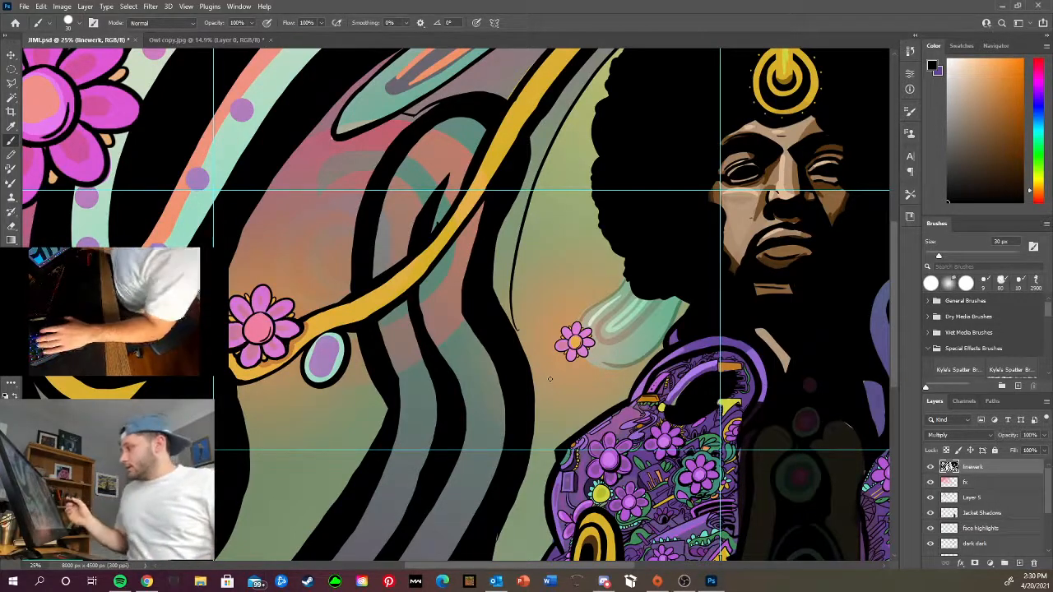
Draw a black line along the light teal band beside the upper right of the hair, redoing the stroke until it curves cleanly
{"action": "left_click_drag", "start_coordinate": [735, 264], "coordinate": [490, 453]}
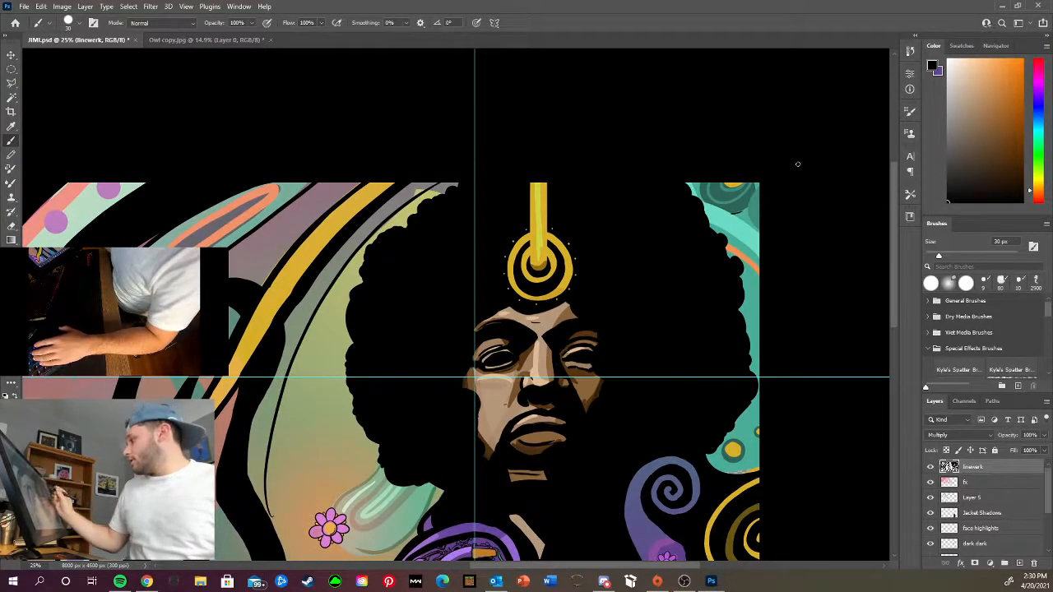
{"action": "left_click_drag", "start_coordinate": [798, 236], "coordinate": [686, 197]}
{"action": "left_click_drag", "start_coordinate": [613, 214], "coordinate": [672, 248]}
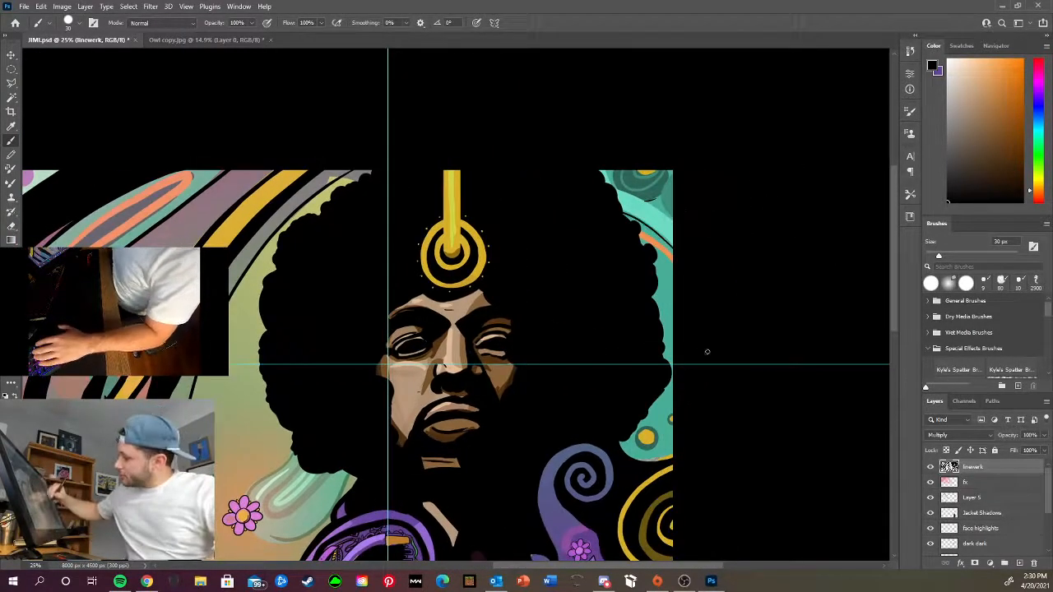
{"action": "key", "text": "ctrl+z"}
{"action": "left_click_drag", "start_coordinate": [622, 213], "coordinate": [664, 242]}
{"action": "key", "text": "ctrl+z"}
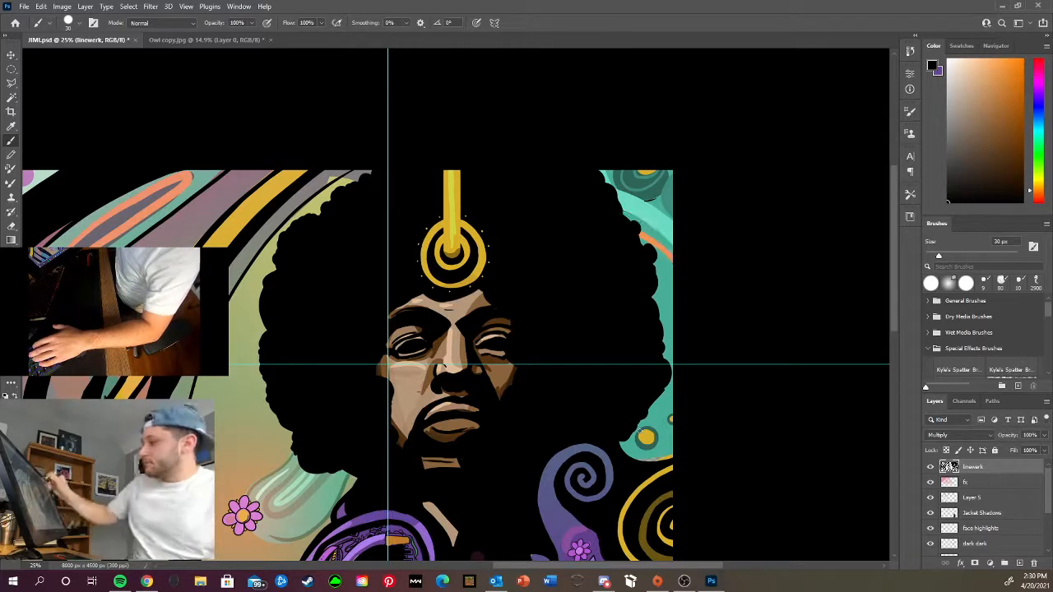
{"action": "left_click_drag", "start_coordinate": [621, 212], "coordinate": [672, 242]}
{"action": "key", "text": "ctrl+z"}
{"action": "left_click_drag", "start_coordinate": [621, 213], "coordinate": [672, 244]}
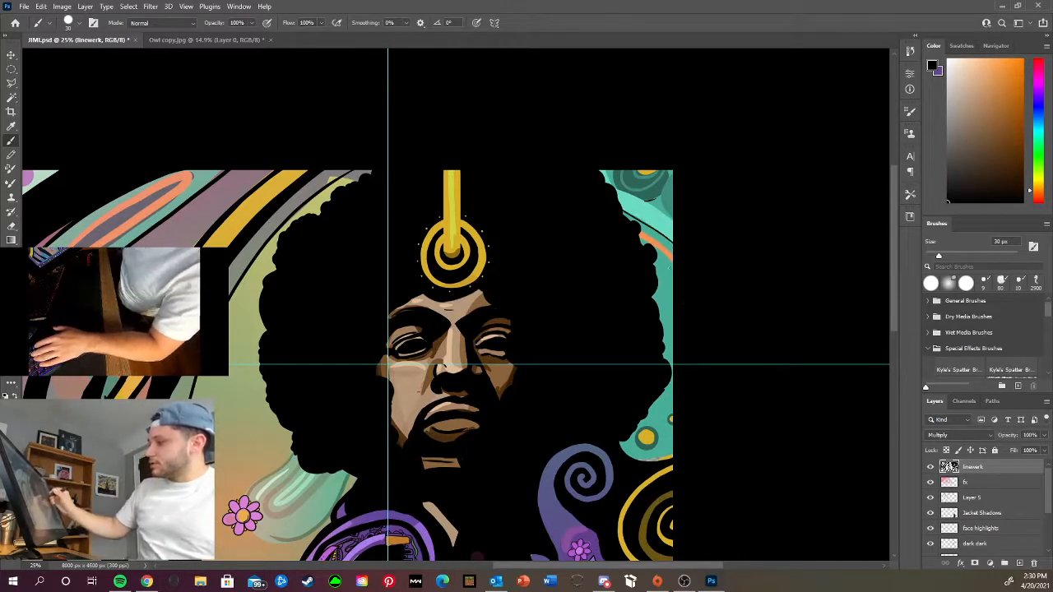
{"action": "key", "text": "ctrl+z"}
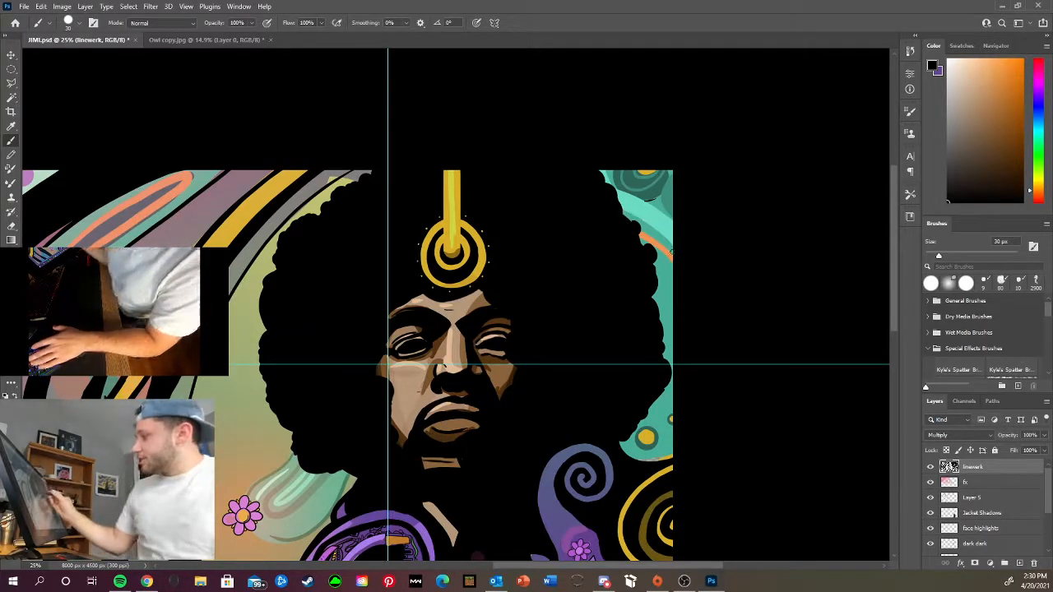
{"action": "mouse_move", "coordinate": [622, 212]}
{"action": "left_mouse_down"}
{"action": "mouse_move", "coordinate": [671, 243]}
{"action": "mouse_move", "coordinate": [560, 189]}
{"action": "left_mouse_up"}
{"action": "key", "text": "ctrl+z"}
{"action": "key", "text": "ctrl+z"}
{"action": "left_click_drag", "start_coordinate": [690, 253], "coordinate": [553, 204]}
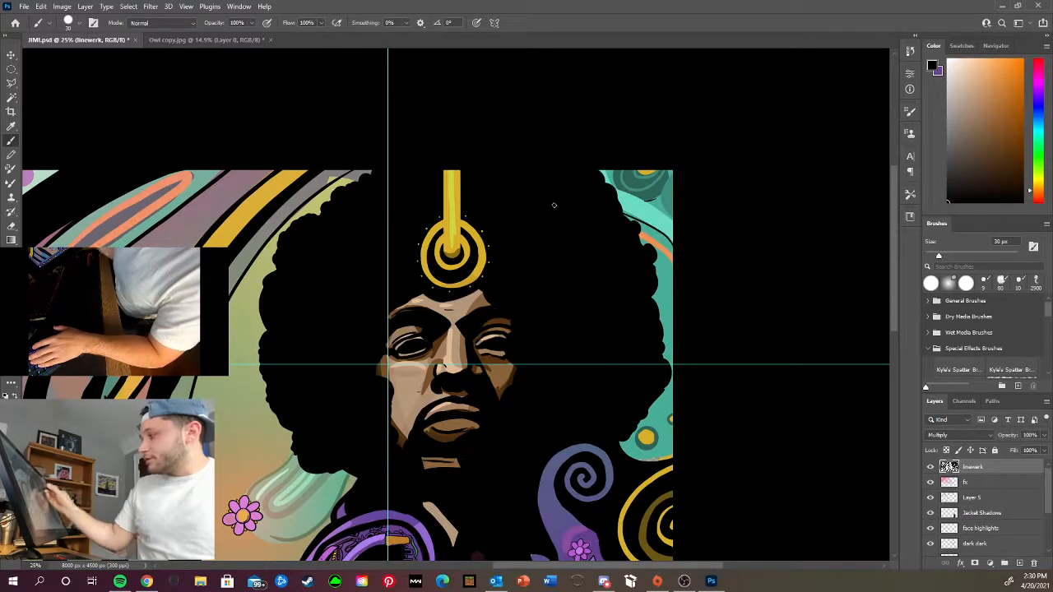
{"action": "key", "text": "ctrl+z"}
{"action": "left_click_drag", "start_coordinate": [676, 247], "coordinate": [613, 207]}
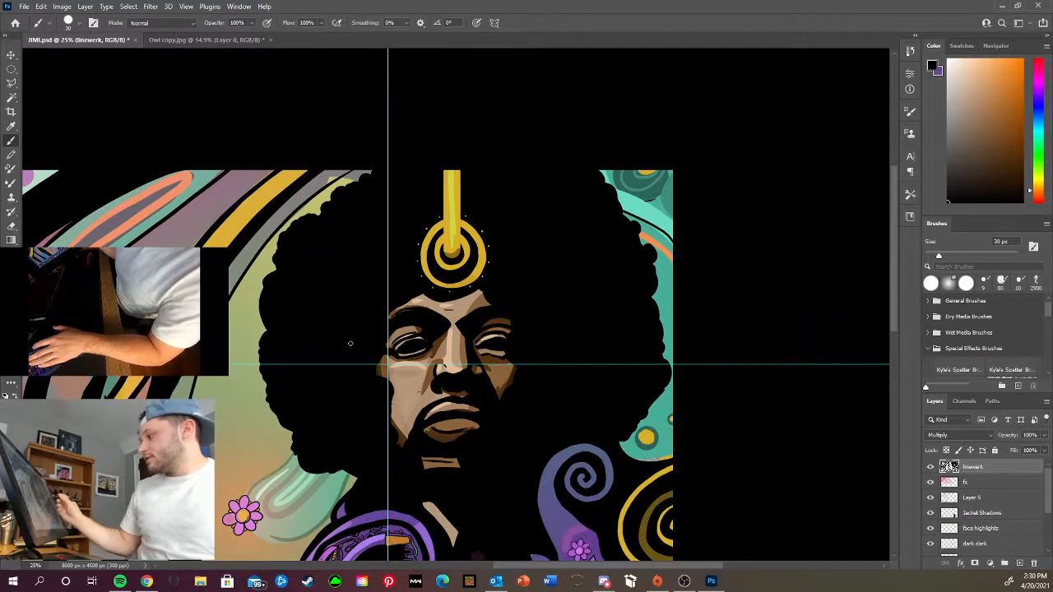
{"action": "left_click_drag", "start_coordinate": [361, 487], "coordinate": [424, 380]}
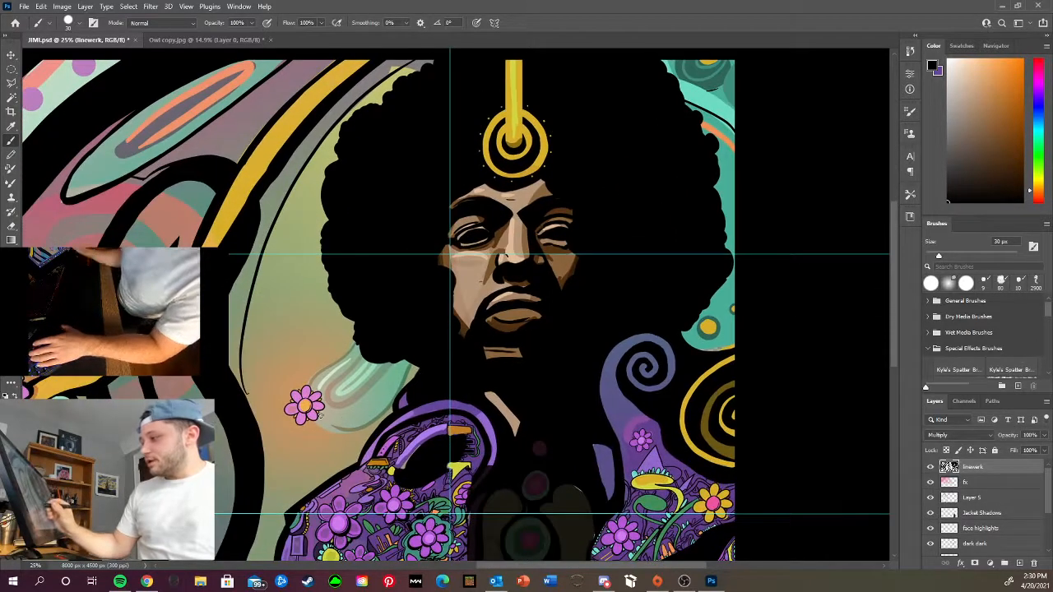
{"action": "left_click_drag", "start_coordinate": [313, 418], "coordinate": [376, 418]}
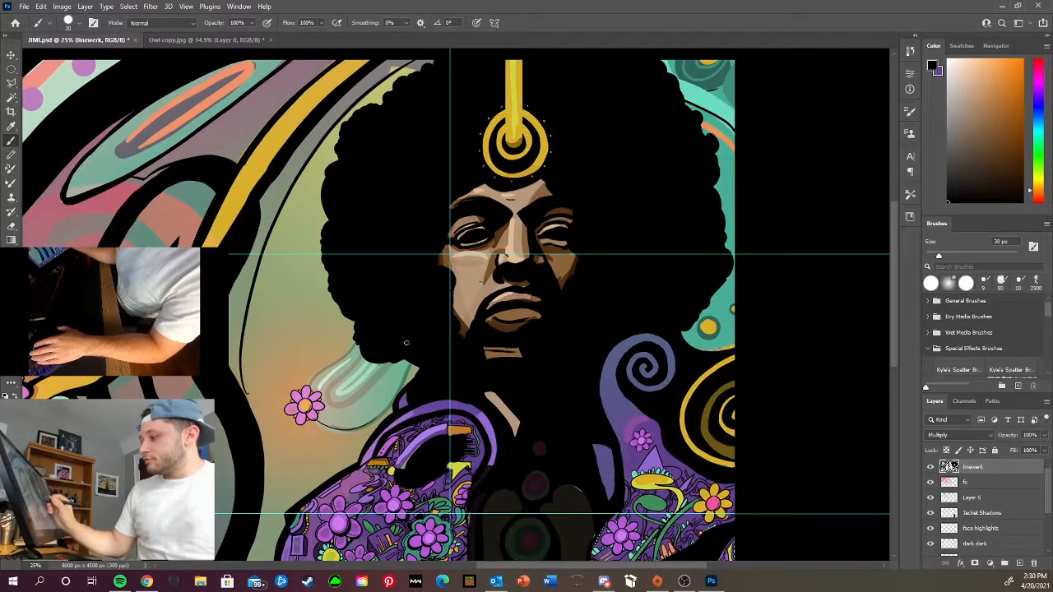
{"action": "key", "text": "ctrl+z"}
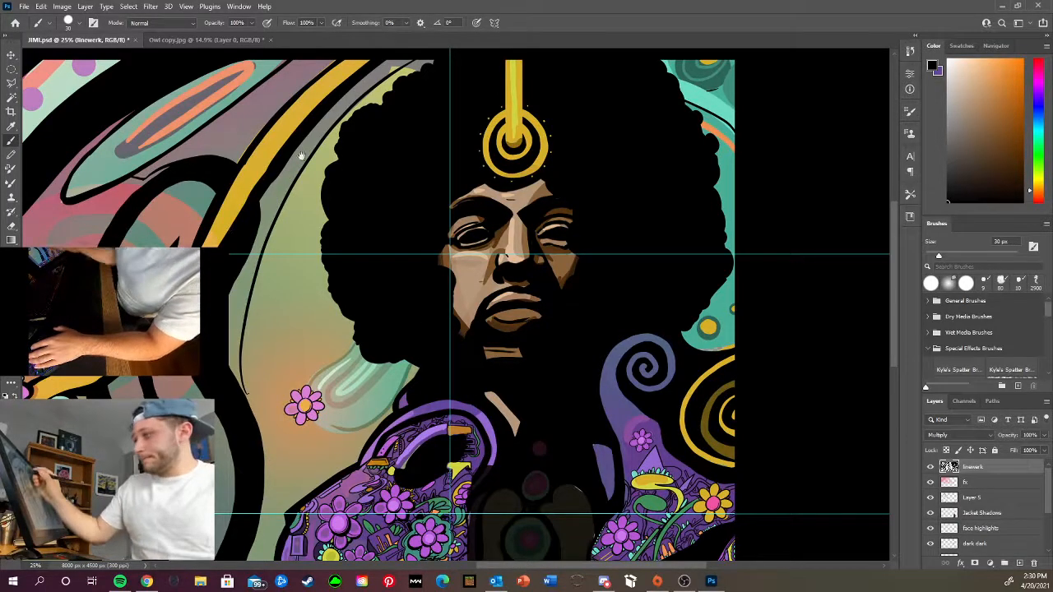
Thicken the black outline along the underside of the pointed teal oval, up to the canvas's upper edge
{"action": "left_click_drag", "start_coordinate": [302, 156], "coordinate": [447, 297]}
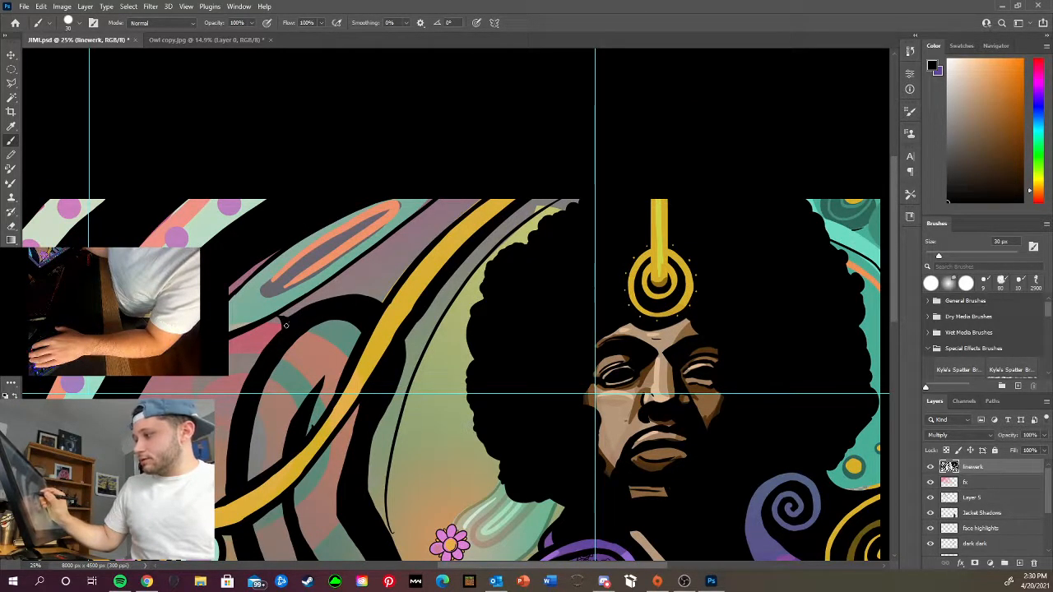
{"action": "left_click_drag", "start_coordinate": [280, 314], "coordinate": [405, 231]}
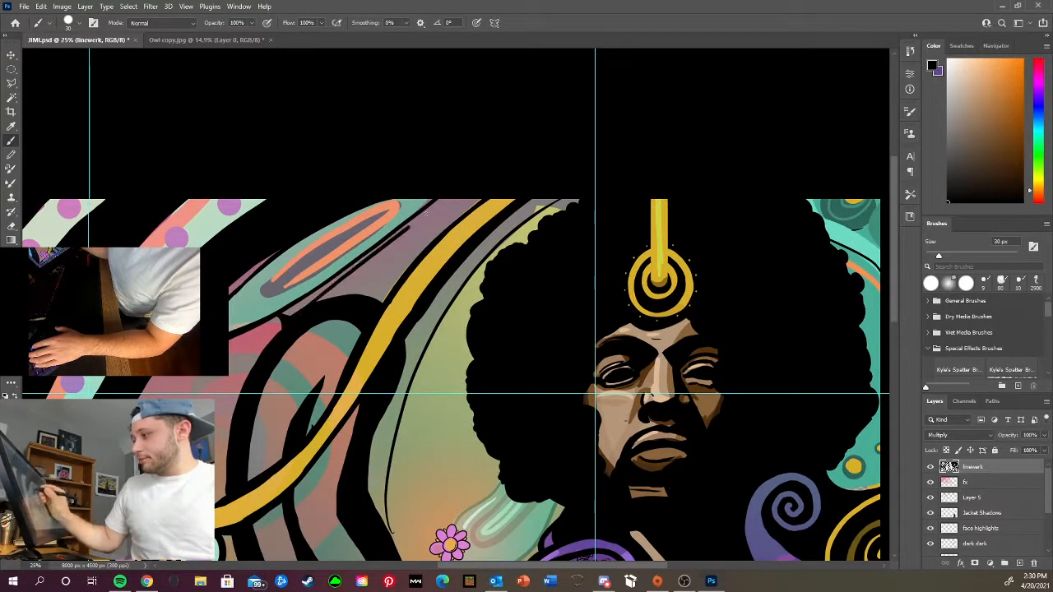
{"action": "key", "text": "ctrl+z"}
{"action": "left_click_drag", "start_coordinate": [310, 309], "coordinate": [541, 118]}
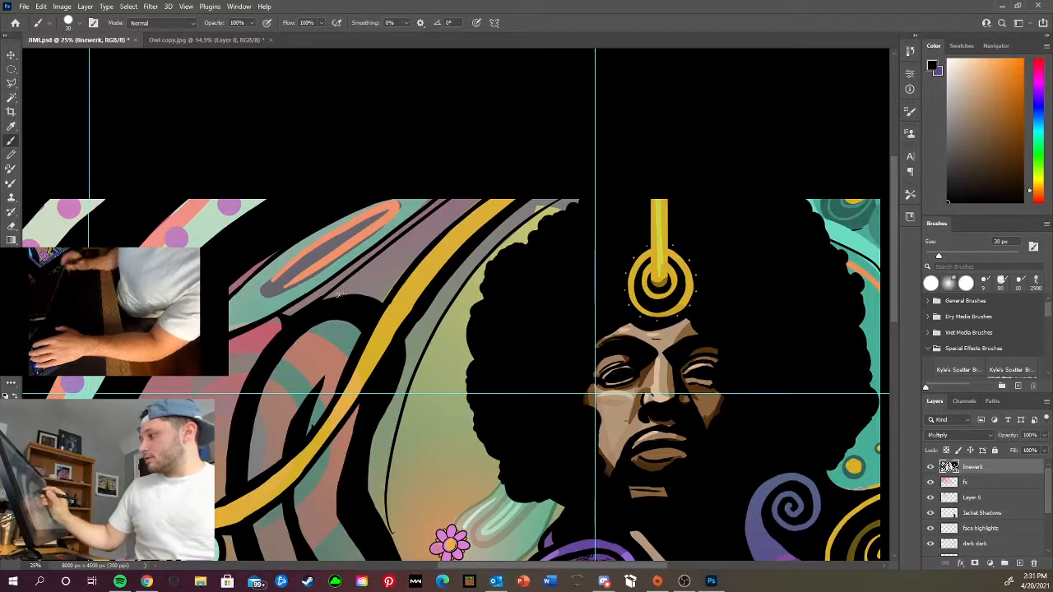
{"action": "mouse_move", "coordinate": [327, 299]}
{"action": "left_mouse_down"}
{"action": "mouse_move", "coordinate": [431, 216]}
{"action": "mouse_move", "coordinate": [322, 301]}
{"action": "mouse_move", "coordinate": [389, 248]}
{"action": "left_mouse_up"}
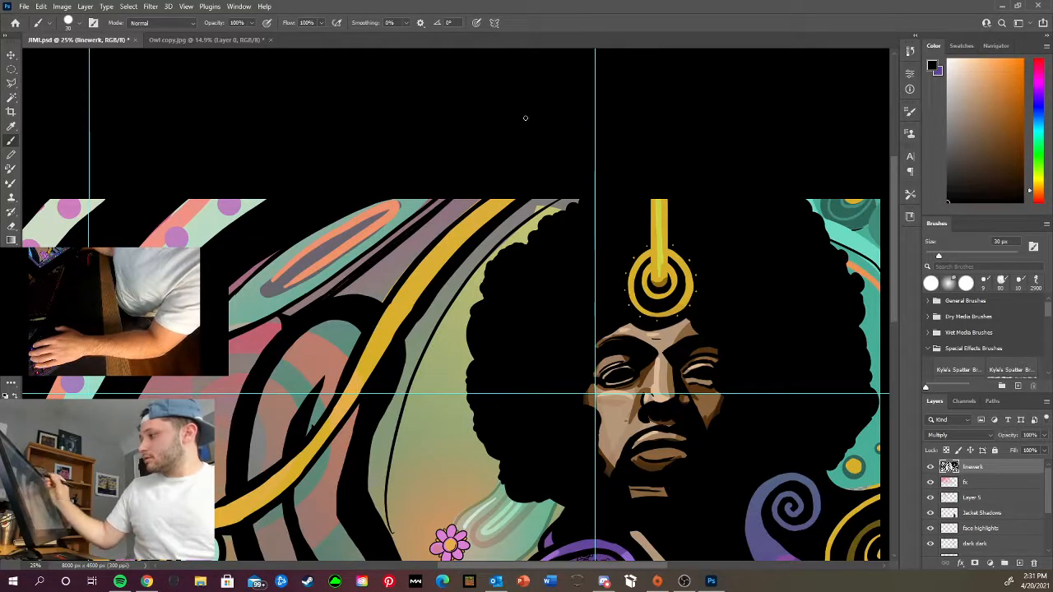
{"action": "key", "text": "ctrl+minus"}
{"action": "key", "text": "ctrl+minus"}
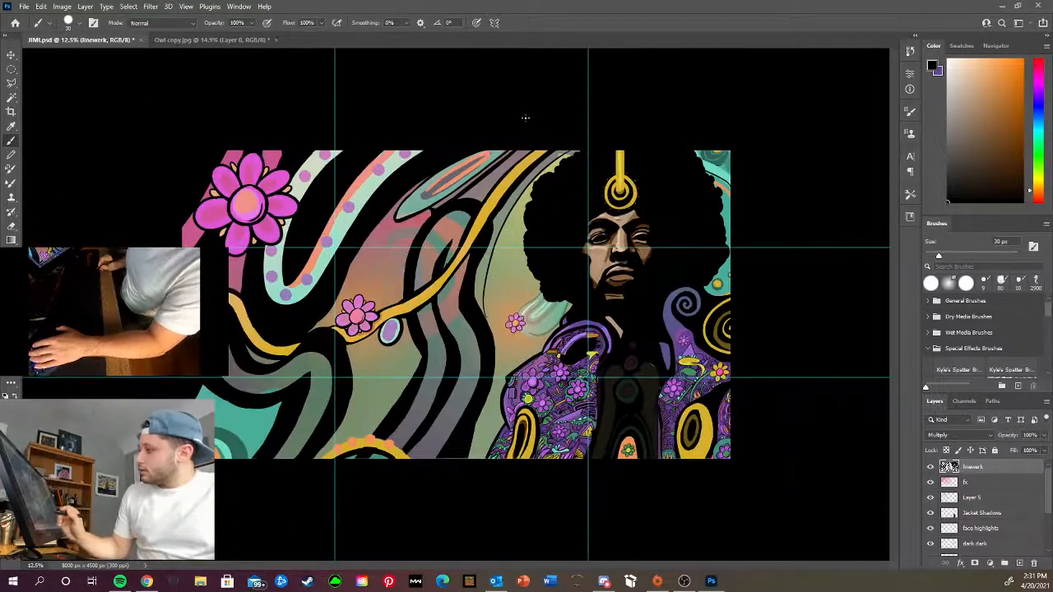
Thicken the black outline along the yellow band's underside beside the small pink flower and along its upper edge inside the looped shape
{"action": "key", "text": "ctrl+plus"}
{"action": "key", "text": "ctrl+plus"}
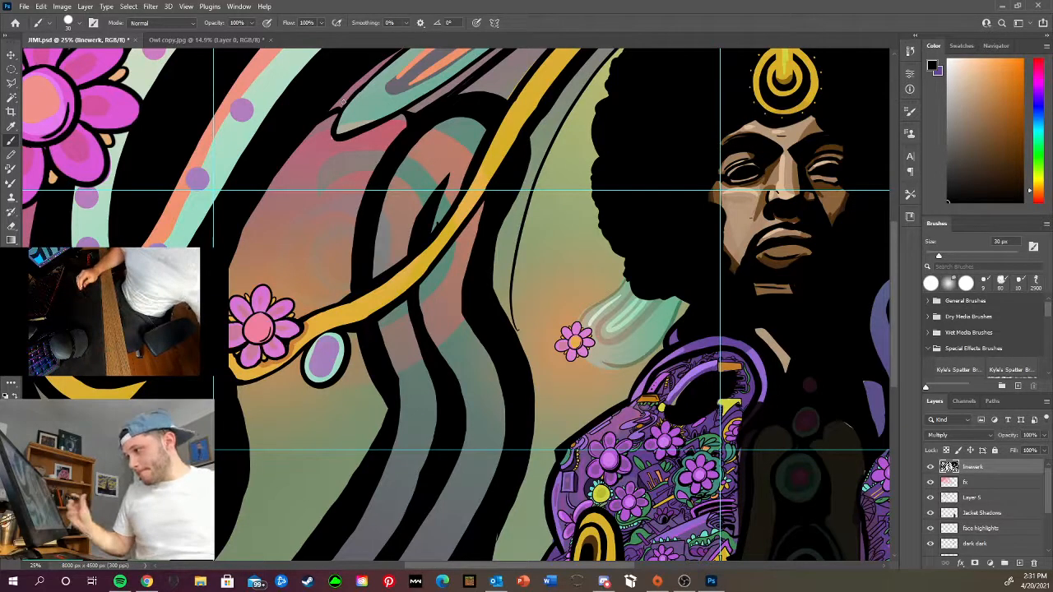
{"action": "left_click_drag", "start_coordinate": [451, 363], "coordinate": [622, 348]}
{"action": "left_click_drag", "start_coordinate": [403, 369], "coordinate": [523, 315]}
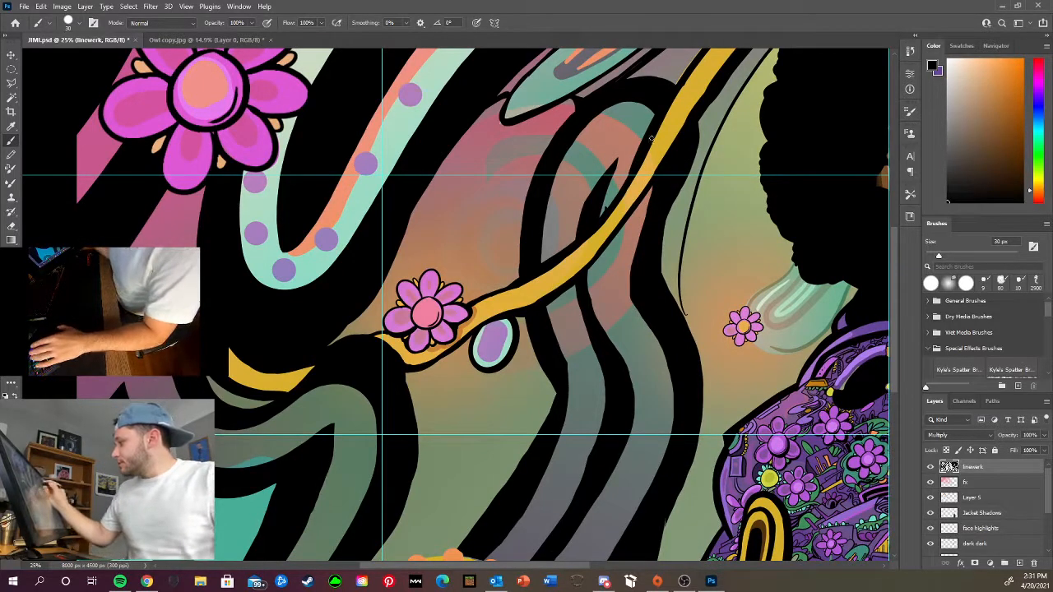
{"action": "mouse_move", "coordinate": [678, 95]}
{"action": "left_mouse_down"}
{"action": "mouse_move", "coordinate": [626, 186]}
{"action": "mouse_move", "coordinate": [558, 243]}
{"action": "left_mouse_up"}
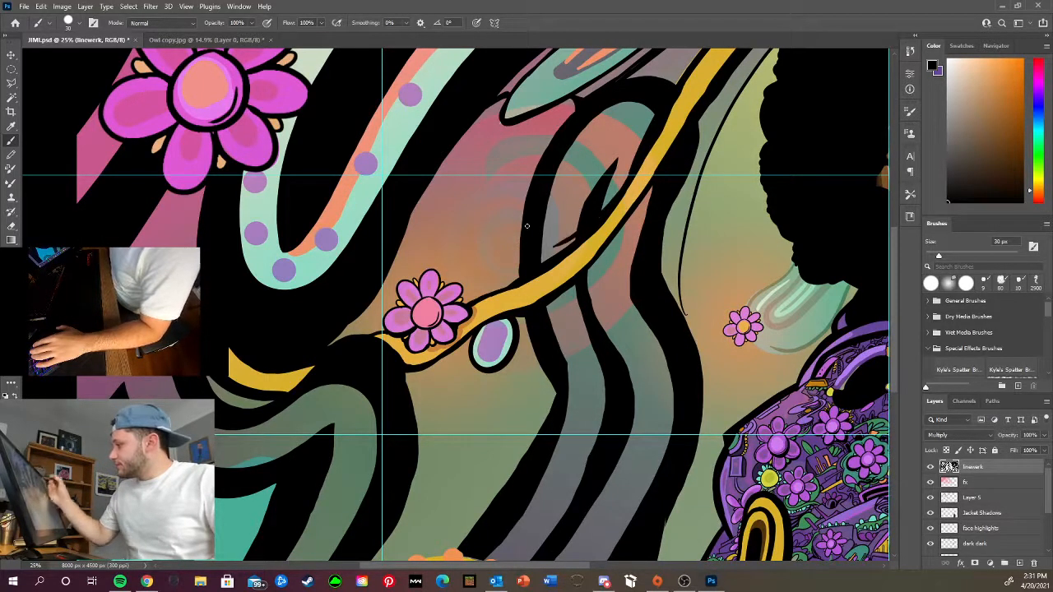
{"action": "key", "text": "ctrl+z"}
{"action": "left_click_drag", "start_coordinate": [650, 139], "coordinate": [557, 251]}
{"action": "key", "text": "ctrl+z"}
{"action": "left_click_drag", "start_coordinate": [632, 175], "coordinate": [557, 252]}
Thicken the black outline around the left-hand petal of the large pink flower in the illustration's upper left
{"action": "left_click_drag", "start_coordinate": [465, 296], "coordinate": [685, 387]}
{"action": "key", "text": "ctrl+plus"}
{"action": "key", "text": "ctrl+plus"}
{"action": "key", "text": "ctrl+plus"}
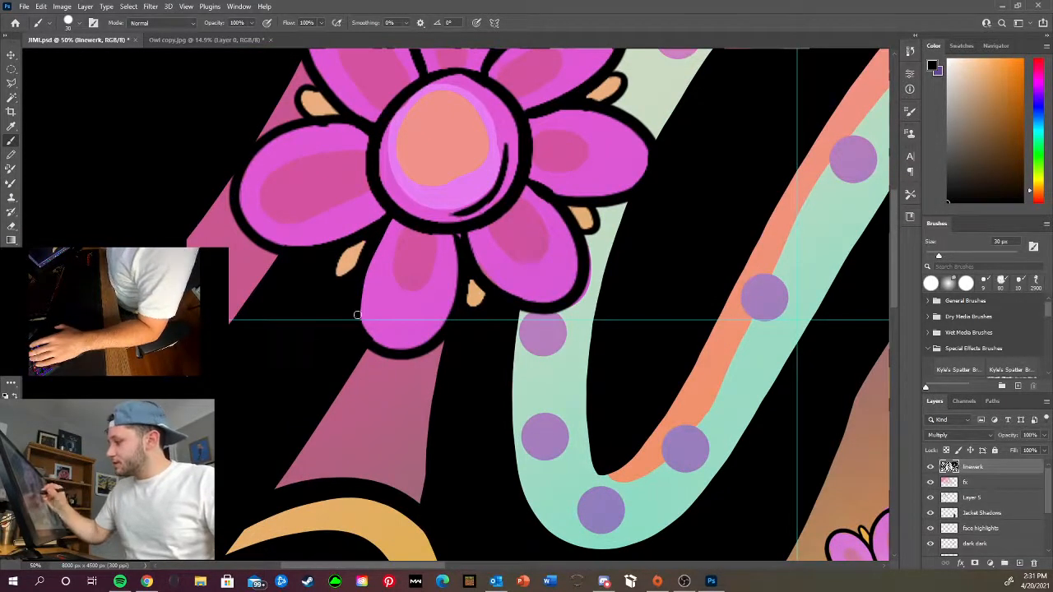
{"action": "mouse_move", "coordinate": [389, 213]}
{"action": "left_mouse_down"}
{"action": "mouse_move", "coordinate": [302, 245]}
{"action": "mouse_move", "coordinate": [231, 181]}
{"action": "left_mouse_up"}
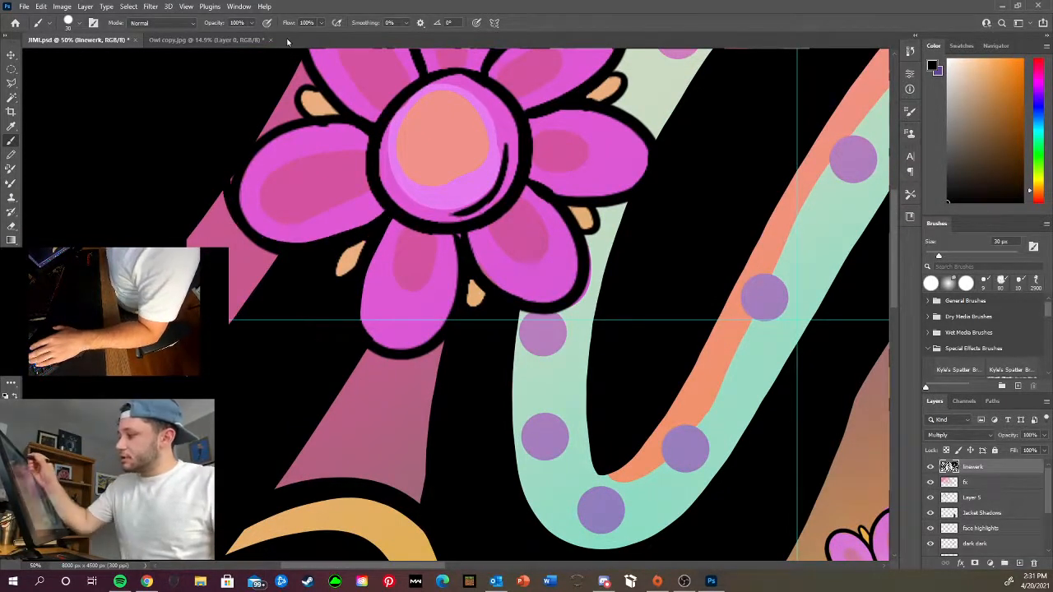
{"action": "mouse_move", "coordinate": [259, 138]}
{"action": "left_mouse_down"}
{"action": "mouse_move", "coordinate": [248, 160]}
{"action": "mouse_move", "coordinate": [252, 239]}
{"action": "mouse_move", "coordinate": [284, 248]}
{"action": "left_mouse_up"}
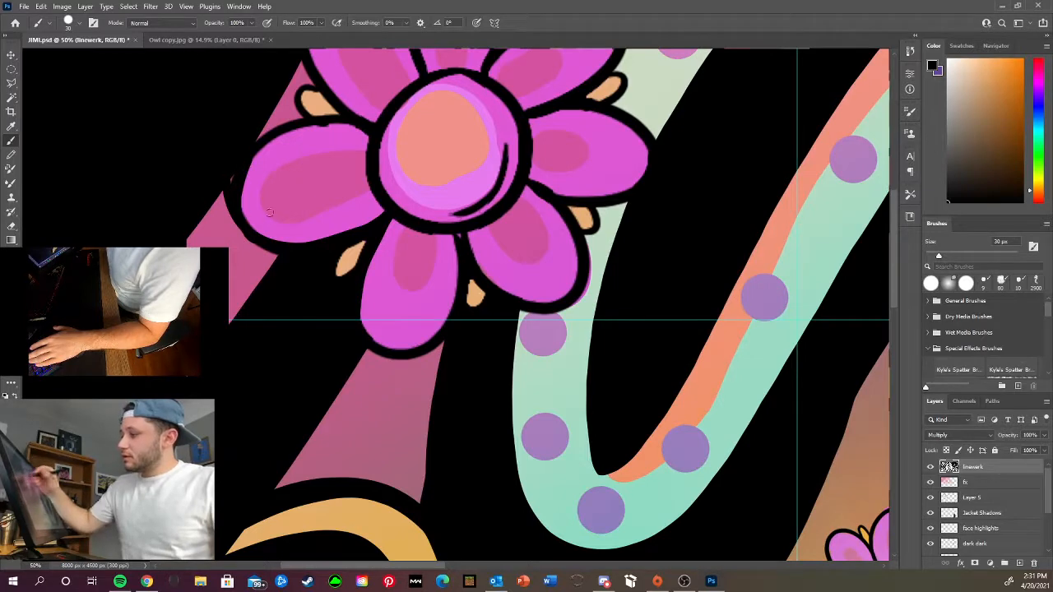
{"action": "left_click_drag", "start_coordinate": [238, 203], "coordinate": [326, 242]}
{"action": "left_click_drag", "start_coordinate": [226, 169], "coordinate": [316, 233]}
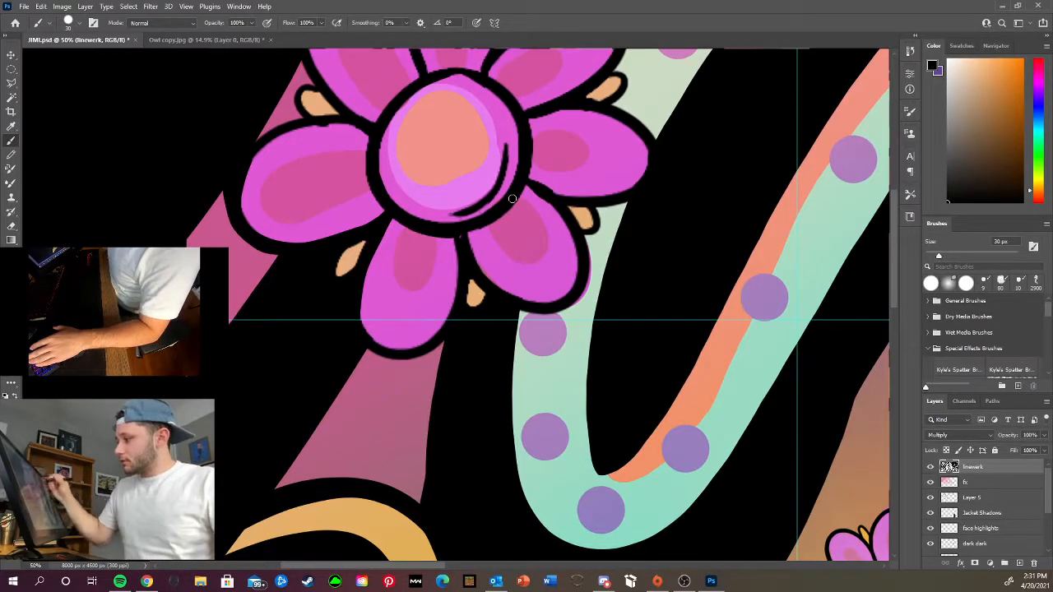
Thicken the black outline around the large pink flower's round centre, mainly along its lower right side
{"action": "mouse_move", "coordinate": [456, 224]}
{"action": "left_mouse_down"}
{"action": "mouse_move", "coordinate": [535, 152]}
{"action": "mouse_move", "coordinate": [403, 82]}
{"action": "left_mouse_up"}
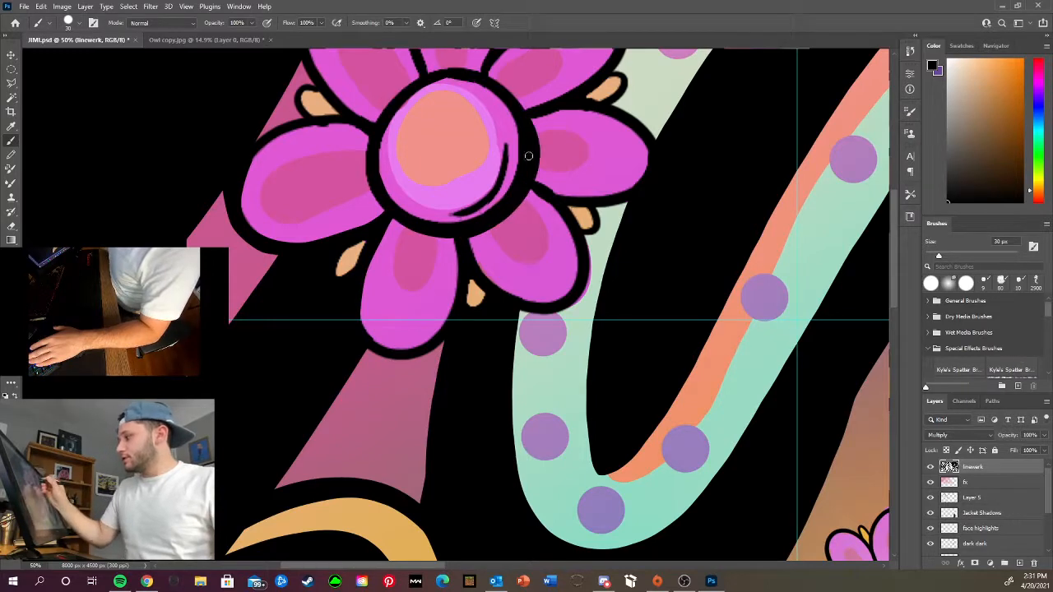
{"action": "mouse_move", "coordinate": [518, 125]}
{"action": "left_mouse_down"}
{"action": "mouse_move", "coordinate": [518, 155]}
{"action": "mouse_move", "coordinate": [473, 214]}
{"action": "left_mouse_up"}
{"action": "key", "text": "ctrl+z"}
{"action": "left_click_drag", "start_coordinate": [522, 128], "coordinate": [459, 231]}
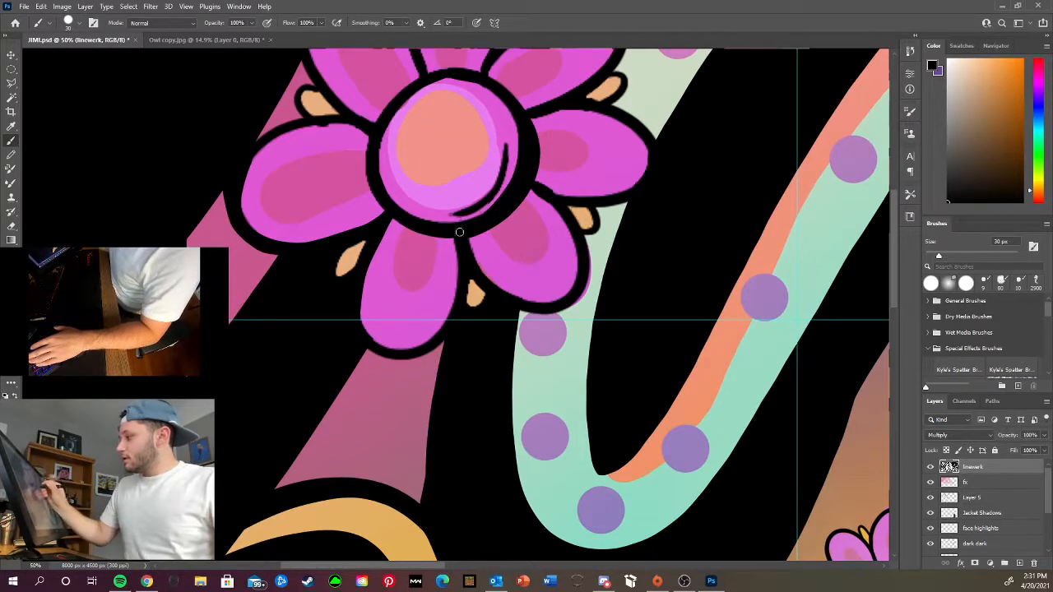
Thicken the black outline ring around the large pink flower's round centre along its right and left sides
{"action": "mouse_move", "coordinate": [522, 145]}
{"action": "left_mouse_down"}
{"action": "mouse_move", "coordinate": [498, 86]}
{"action": "mouse_move", "coordinate": [424, 82]}
{"action": "left_mouse_up"}
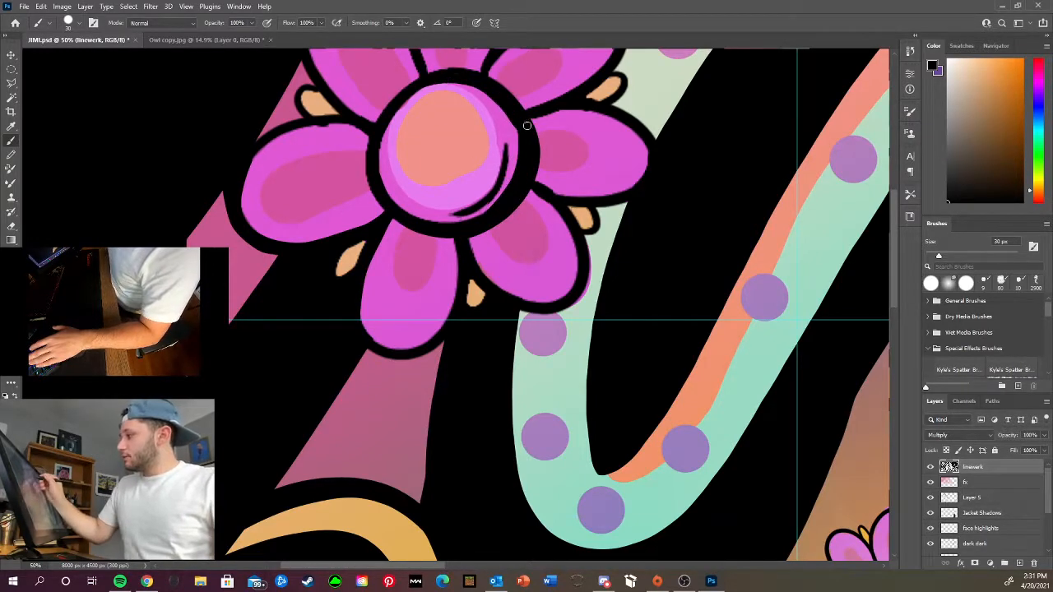
{"action": "left_click_drag", "start_coordinate": [515, 118], "coordinate": [515, 165]}
{"action": "key", "text": "ctrl+z"}
{"action": "left_click_drag", "start_coordinate": [514, 115], "coordinate": [517, 183]}
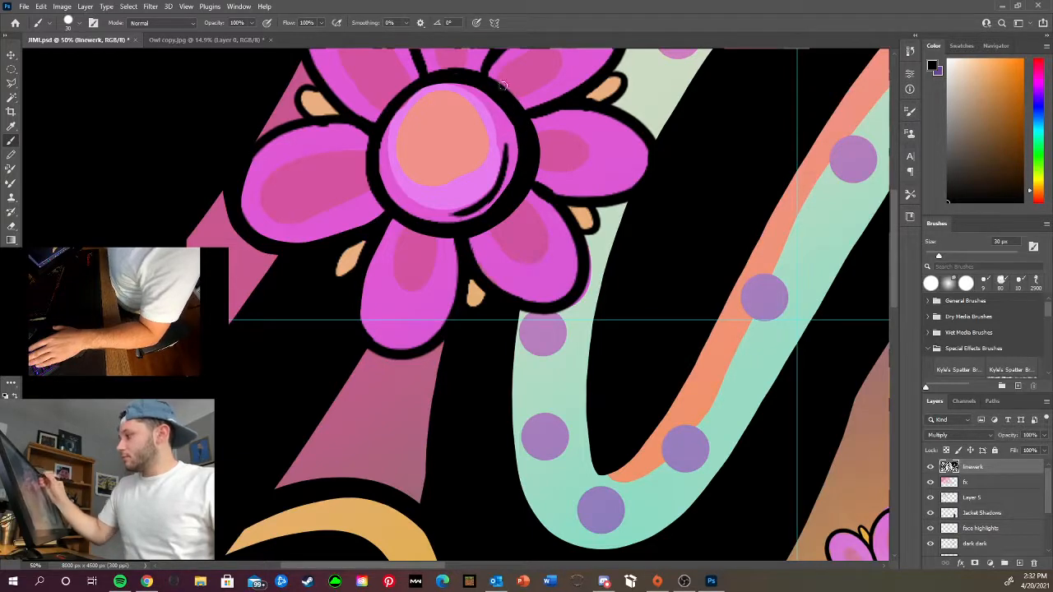
{"action": "mouse_move", "coordinate": [383, 117]}
{"action": "left_mouse_down"}
{"action": "mouse_move", "coordinate": [369, 143]}
{"action": "mouse_move", "coordinate": [409, 192]}
{"action": "left_mouse_up"}
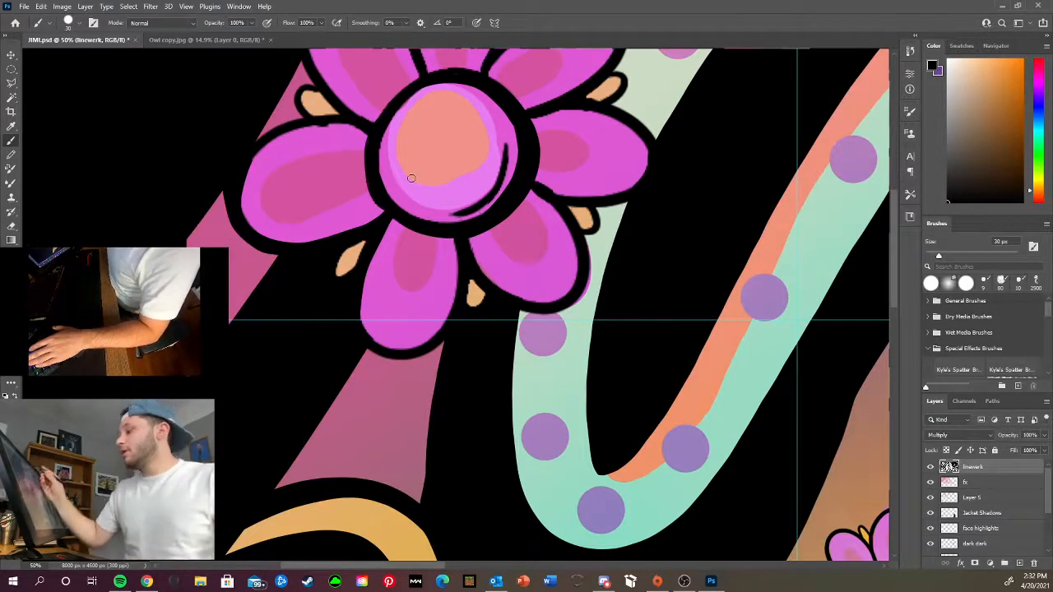
{"action": "mouse_move", "coordinate": [396, 107]}
{"action": "left_mouse_down"}
{"action": "mouse_move", "coordinate": [428, 81]}
{"action": "mouse_move", "coordinate": [383, 191]}
{"action": "left_mouse_up"}
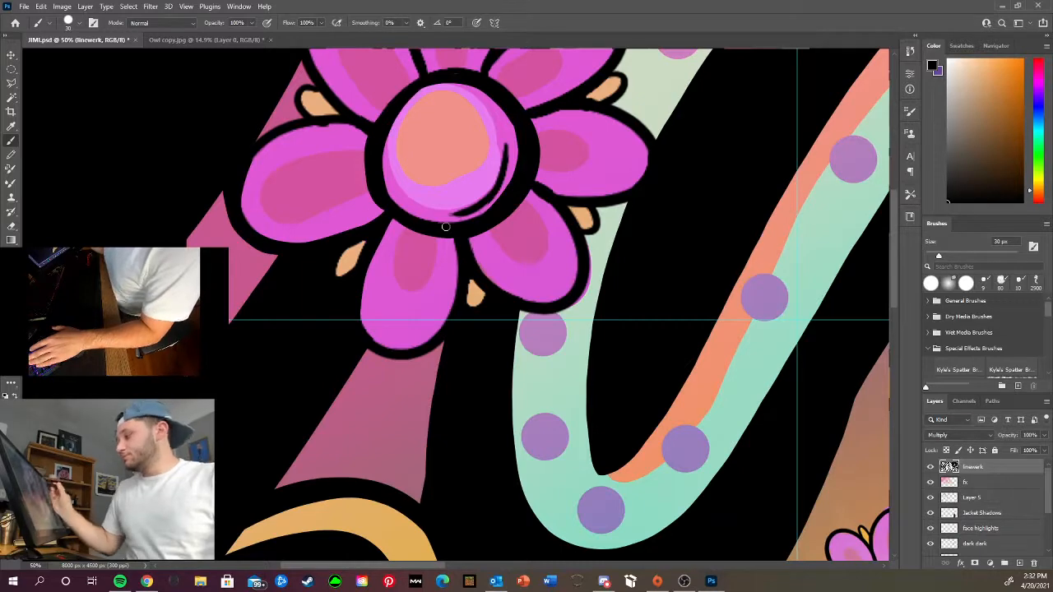
Thicken the black outline along the right edge and rounded tip of the large pink flower's bottom petal
{"action": "mouse_move", "coordinate": [456, 233]}
{"action": "left_mouse_down"}
{"action": "mouse_move", "coordinate": [446, 318]}
{"action": "mouse_move", "coordinate": [429, 334]}
{"action": "left_mouse_up"}
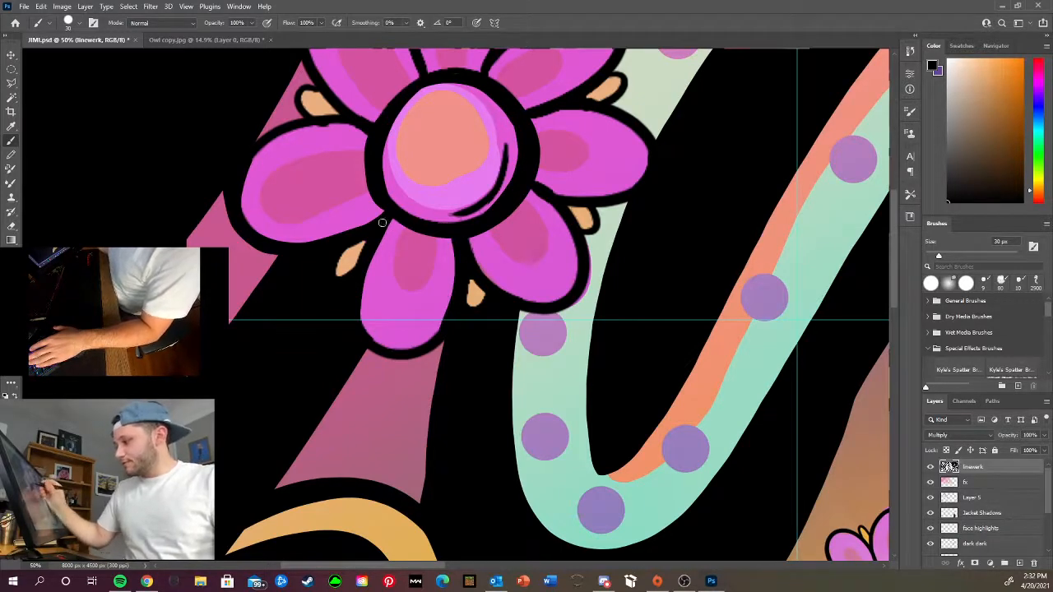
{"action": "mouse_move", "coordinate": [360, 303]}
{"action": "left_mouse_down"}
{"action": "mouse_move", "coordinate": [408, 342]}
{"action": "mouse_move", "coordinate": [441, 329]}
{"action": "mouse_move", "coordinate": [404, 348]}
{"action": "mouse_move", "coordinate": [457, 313]}
{"action": "left_mouse_up"}
{"action": "left_click_drag", "start_coordinate": [360, 329], "coordinate": [439, 319]}
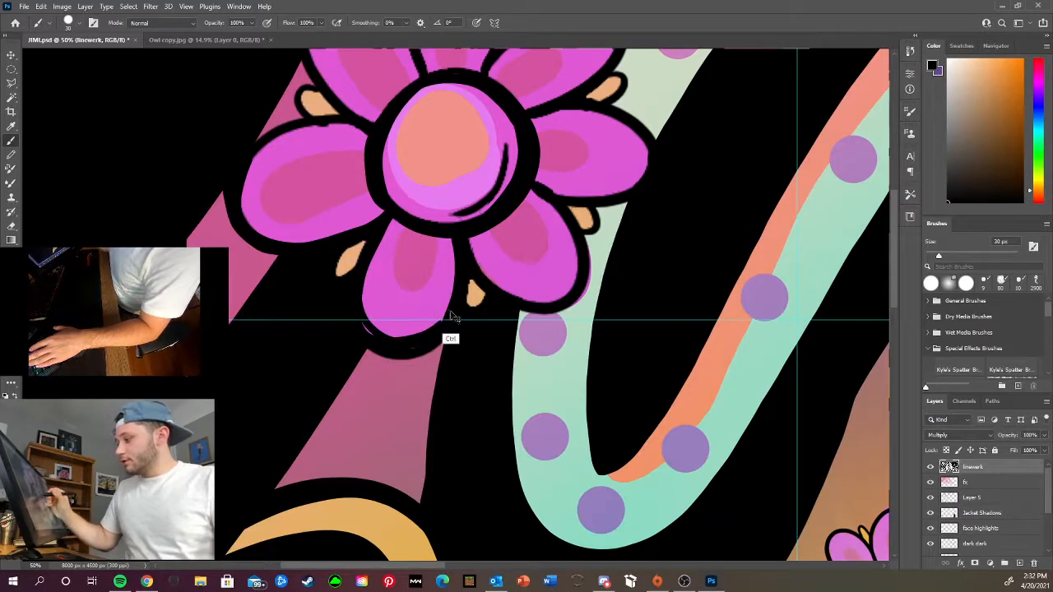
{"action": "key", "text": "ctrl+z"}
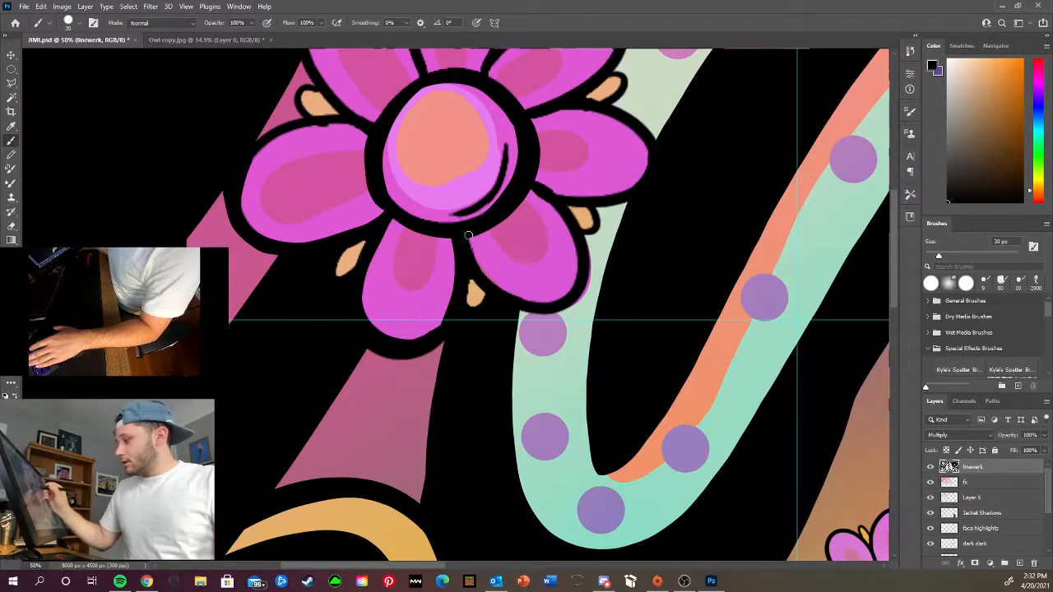
Thicken the black outlines of the large pink flower's lower-right and right-hand petals
{"action": "mouse_move", "coordinate": [474, 235]}
{"action": "left_mouse_down"}
{"action": "mouse_move", "coordinate": [506, 295]}
{"action": "mouse_move", "coordinate": [568, 290]}
{"action": "left_mouse_up"}
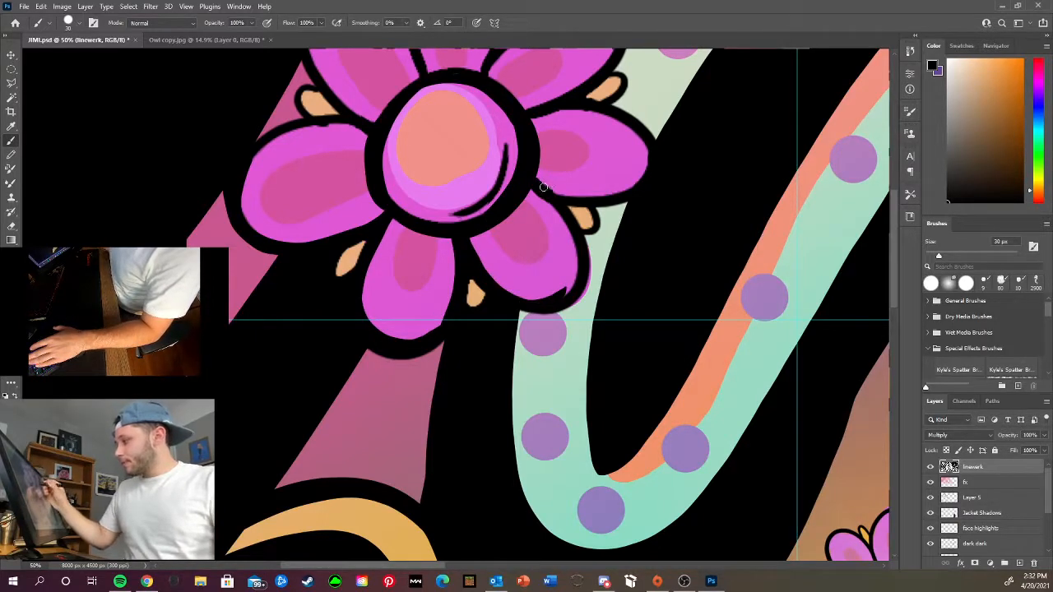
{"action": "left_click_drag", "start_coordinate": [543, 188], "coordinate": [631, 191]}
{"action": "key", "text": "ctrl+z"}
{"action": "left_click_drag", "start_coordinate": [535, 179], "coordinate": [631, 191]}
{"action": "mouse_move", "coordinate": [533, 117]}
{"action": "left_mouse_down"}
{"action": "mouse_move", "coordinate": [552, 114]}
{"action": "mouse_move", "coordinate": [648, 157]}
{"action": "left_mouse_up"}
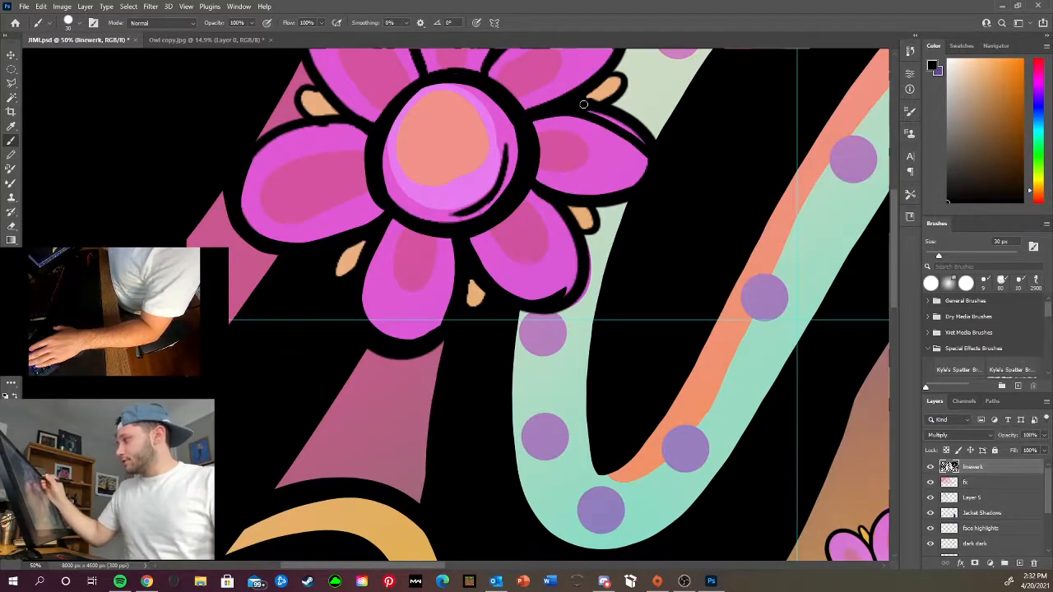
{"action": "mouse_move", "coordinate": [584, 105]}
{"action": "left_mouse_down"}
{"action": "mouse_move", "coordinate": [651, 149]}
{"action": "mouse_move", "coordinate": [631, 189]}
{"action": "left_mouse_up"}
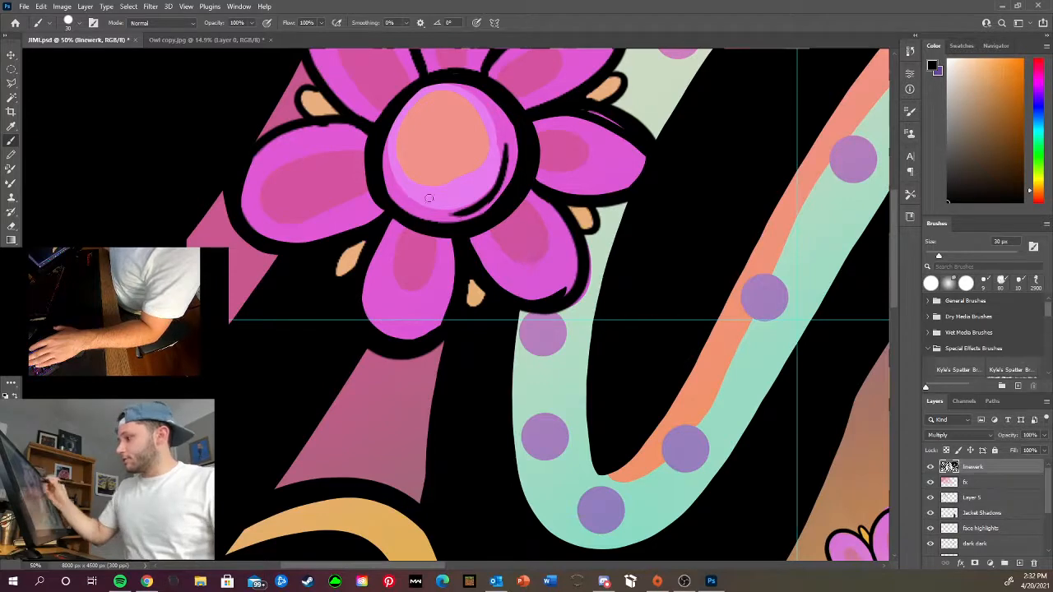
Thicken the black outlines of the large pink flower's top and upper-left petals and the curved shading line inside its centre
{"action": "mouse_move", "coordinate": [497, 201]}
{"action": "left_mouse_down"}
{"action": "mouse_move", "coordinate": [446, 221]}
{"action": "mouse_move", "coordinate": [384, 188]}
{"action": "left_mouse_up"}
{"action": "scroll", "coordinate": [430, 318], "scroll_direction": "up", "scroll_amount": 5}
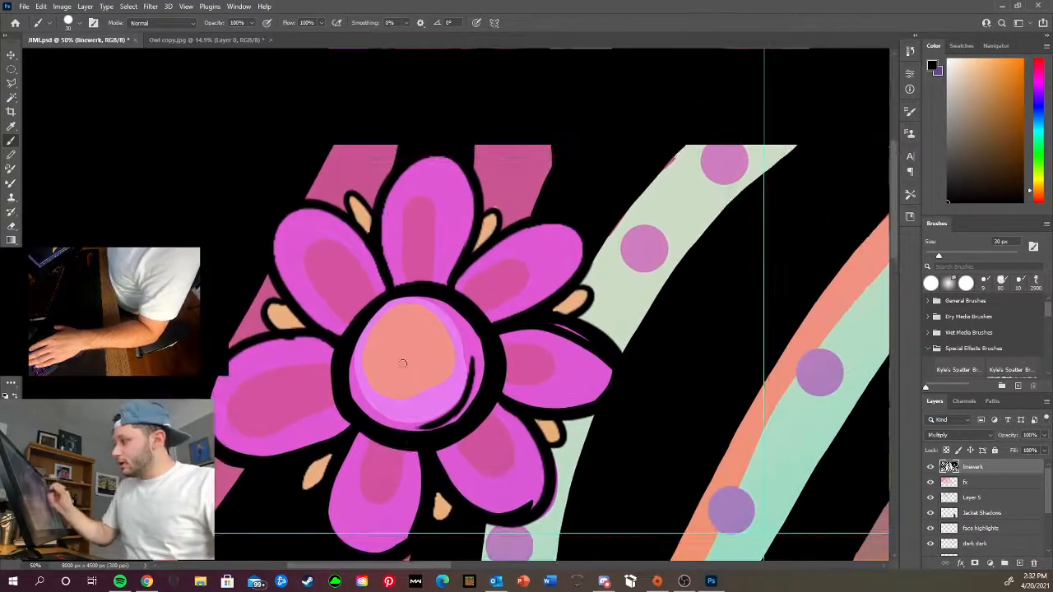
{"action": "mouse_move", "coordinate": [412, 157]}
{"action": "left_mouse_down"}
{"action": "mouse_move", "coordinate": [395, 176]}
{"action": "mouse_move", "coordinate": [390, 283]}
{"action": "mouse_move", "coordinate": [421, 148]}
{"action": "mouse_move", "coordinate": [472, 126]}
{"action": "mouse_move", "coordinate": [392, 189]}
{"action": "mouse_move", "coordinate": [425, 158]}
{"action": "mouse_move", "coordinate": [466, 183]}
{"action": "mouse_move", "coordinate": [452, 270]}
{"action": "left_mouse_up"}
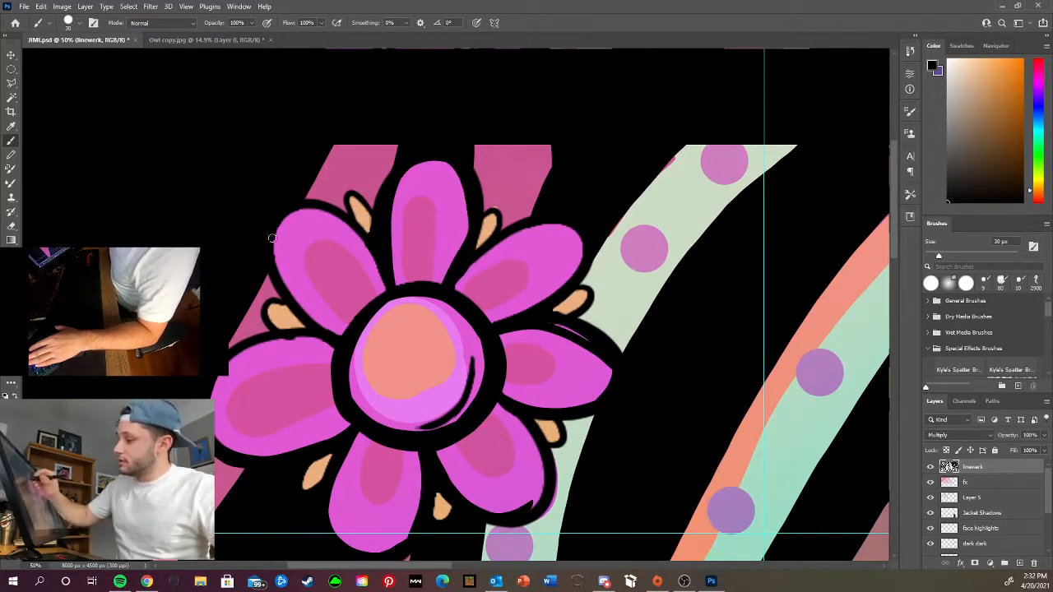
{"action": "mouse_move", "coordinate": [273, 237]}
{"action": "left_mouse_down"}
{"action": "mouse_move", "coordinate": [285, 286]}
{"action": "mouse_move", "coordinate": [341, 337]}
{"action": "left_mouse_up"}
{"action": "mouse_move", "coordinate": [293, 208]}
{"action": "left_mouse_down"}
{"action": "mouse_move", "coordinate": [340, 226]}
{"action": "mouse_move", "coordinate": [381, 300]}
{"action": "mouse_move", "coordinate": [362, 247]}
{"action": "mouse_move", "coordinate": [257, 197]}
{"action": "mouse_move", "coordinate": [307, 197]}
{"action": "left_mouse_up"}
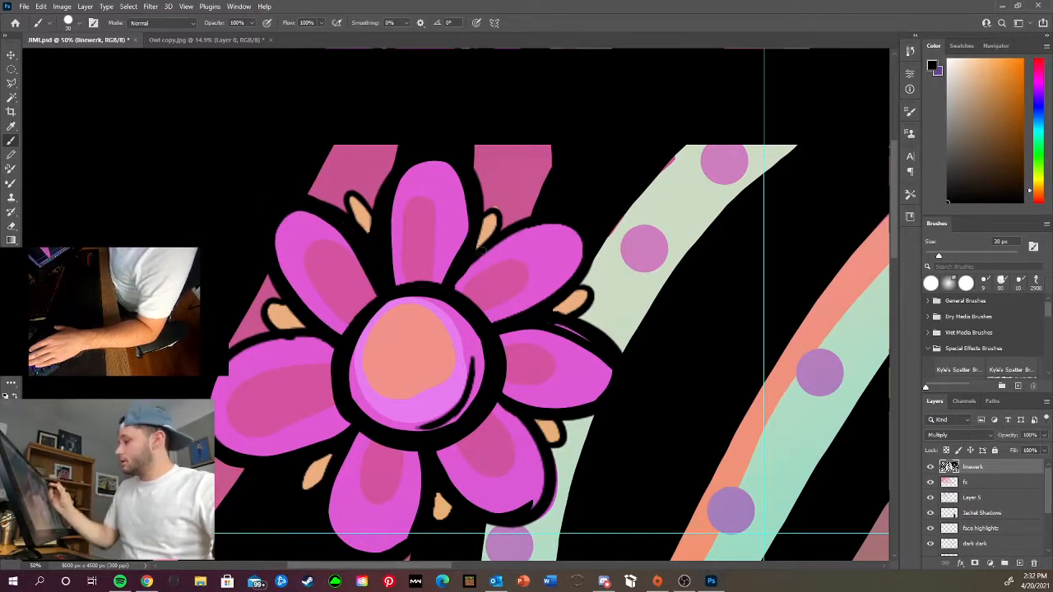
{"action": "left_click_drag", "start_coordinate": [446, 285], "coordinate": [417, 292]}
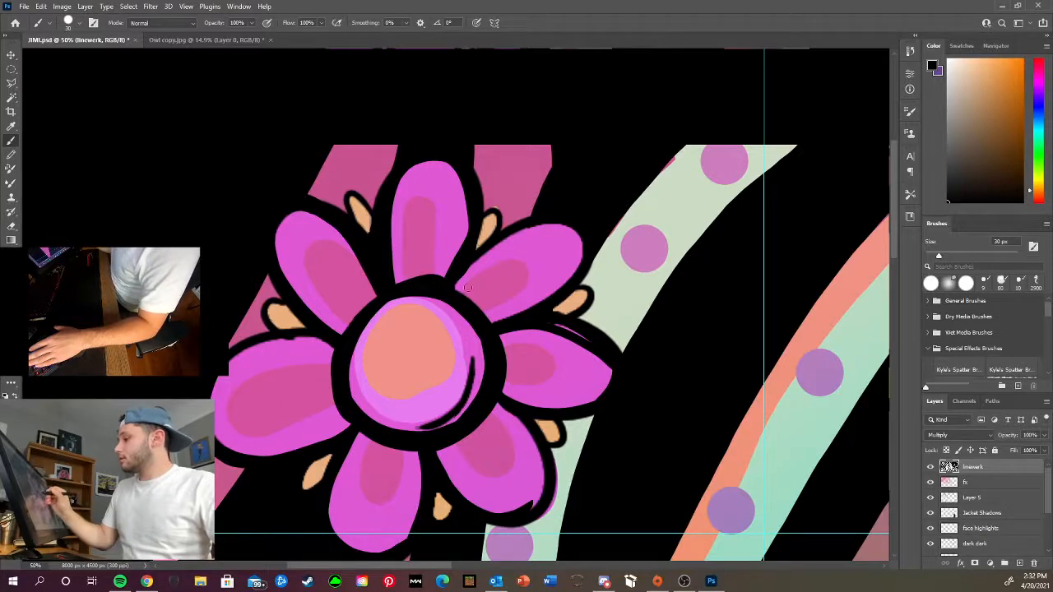
{"action": "left_click_drag", "start_coordinate": [473, 357], "coordinate": [419, 428]}
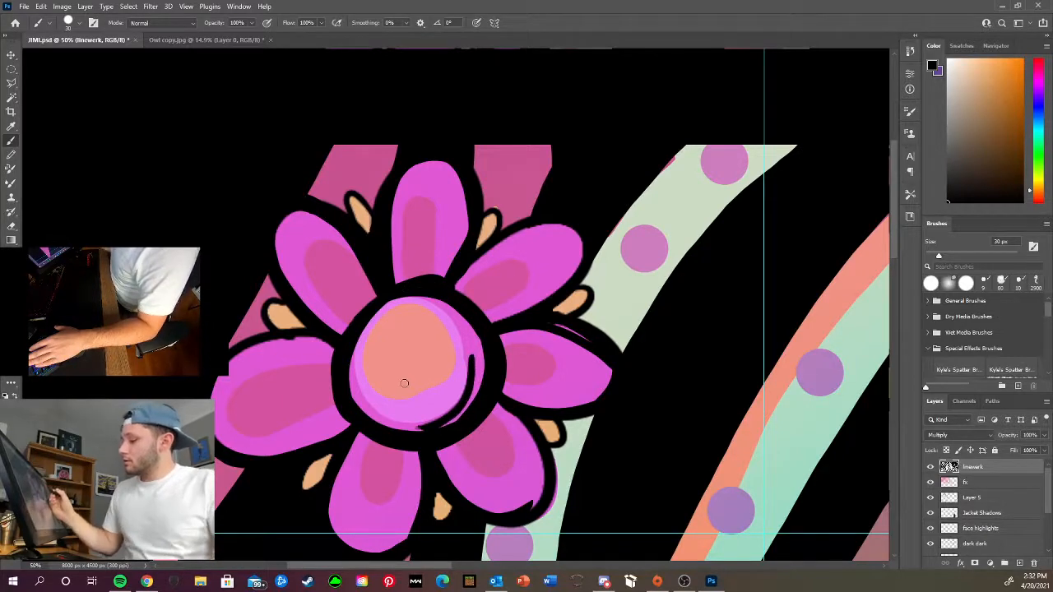
Thicken the black outline around the large pink flower's upper-right petal and touch up the lower-right petal's outer edge
{"action": "mouse_move", "coordinate": [451, 283]}
{"action": "left_mouse_down"}
{"action": "mouse_move", "coordinate": [591, 240]}
{"action": "mouse_move", "coordinate": [499, 303]}
{"action": "left_mouse_up"}
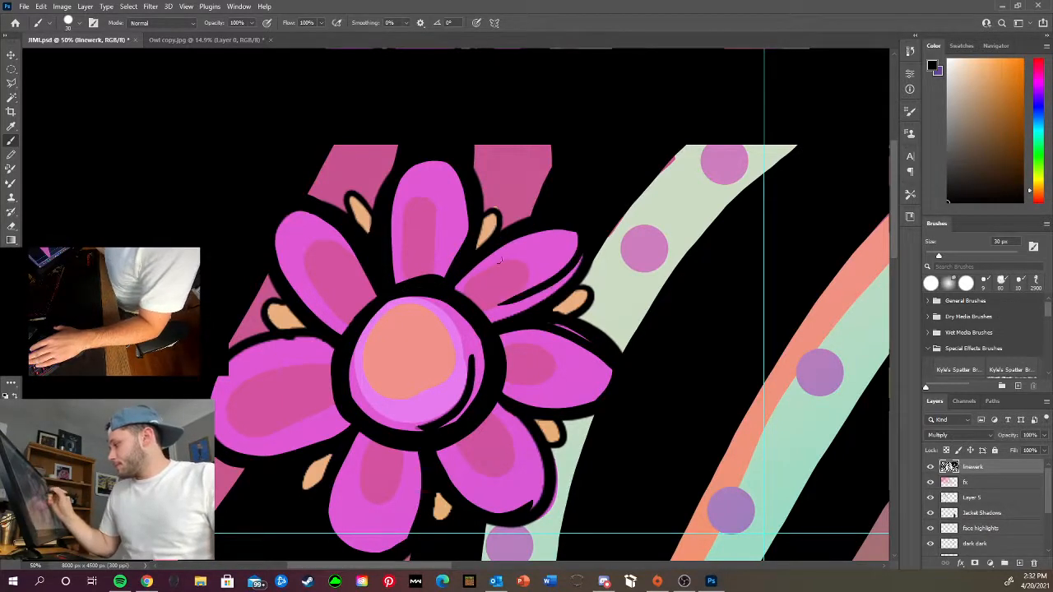
{"action": "key", "text": "ctrl+z"}
{"action": "mouse_move", "coordinate": [578, 234]}
{"action": "left_mouse_down"}
{"action": "mouse_move", "coordinate": [539, 298]}
{"action": "mouse_move", "coordinate": [503, 311]}
{"action": "mouse_move", "coordinate": [553, 290]}
{"action": "mouse_move", "coordinate": [571, 232]}
{"action": "mouse_move", "coordinate": [579, 263]}
{"action": "mouse_move", "coordinate": [491, 317]}
{"action": "mouse_move", "coordinate": [572, 267]}
{"action": "mouse_move", "coordinate": [578, 233]}
{"action": "mouse_move", "coordinate": [480, 319]}
{"action": "left_mouse_up"}
{"action": "key", "text": "ctrl+z"}
{"action": "key", "text": "ctrl+z"}
{"action": "key", "text": "ctrl+z"}
{"action": "key", "text": "ctrl+z"}
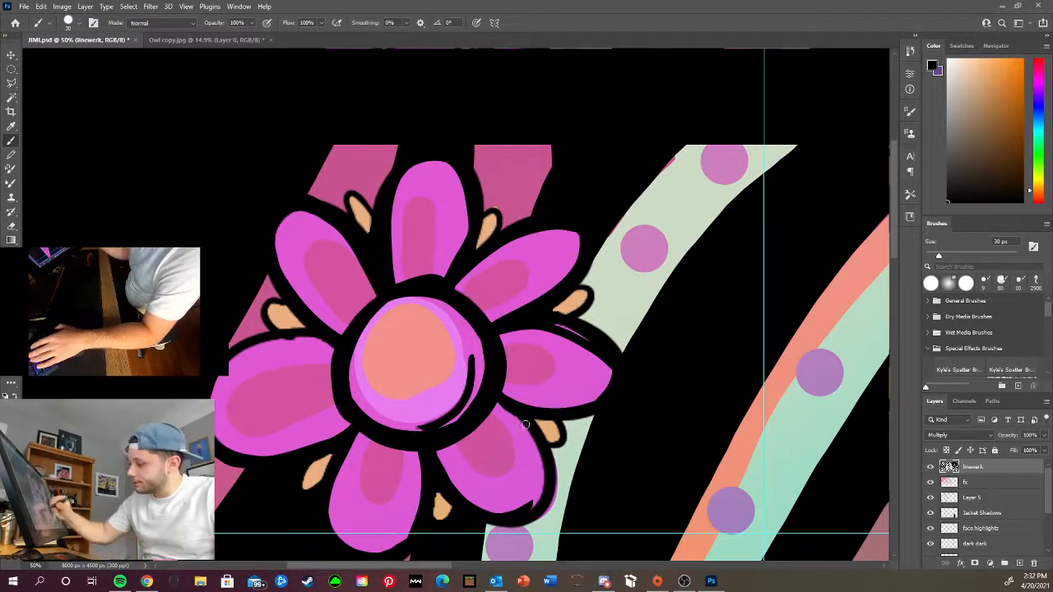
{"action": "left_click_drag", "start_coordinate": [503, 405], "coordinate": [526, 518]}
Examine the whole illustration at reduced size and the area between the flower bands and the portrait for linework needing repair
{"action": "key", "text": "ctrl+minus"}
{"action": "key", "text": "ctrl+minus"}
{"action": "key", "text": "ctrl+minus"}
{"action": "key", "text": "ctrl+minus"}
{"action": "key", "text": "ctrl+minus"}
{"action": "key", "text": "ctrl+minus"}
{"action": "key", "text": "ctrl+minus"}
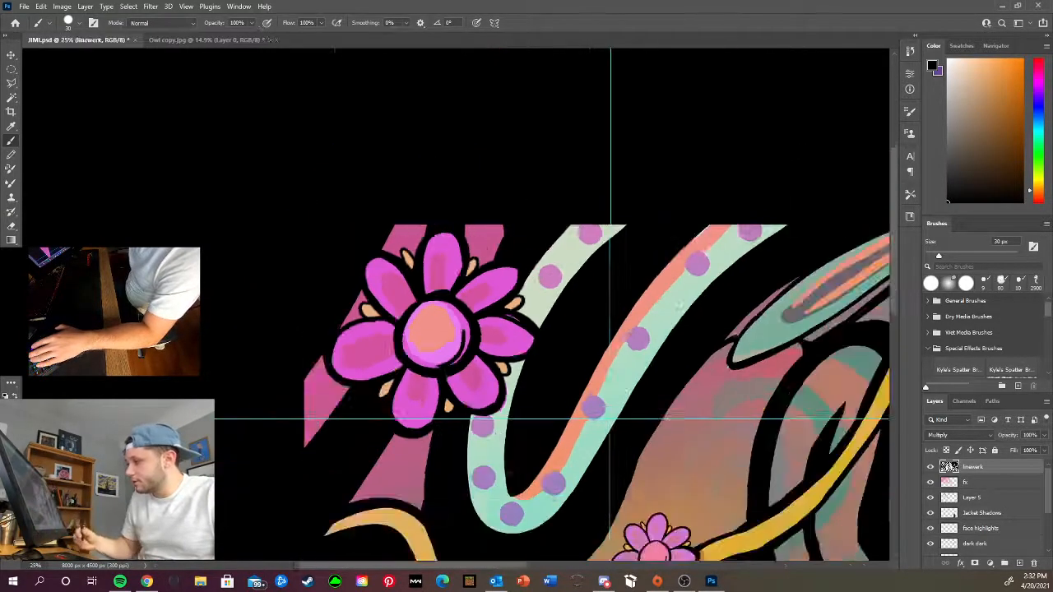
{"action": "key", "text": "ctrl+minus"}
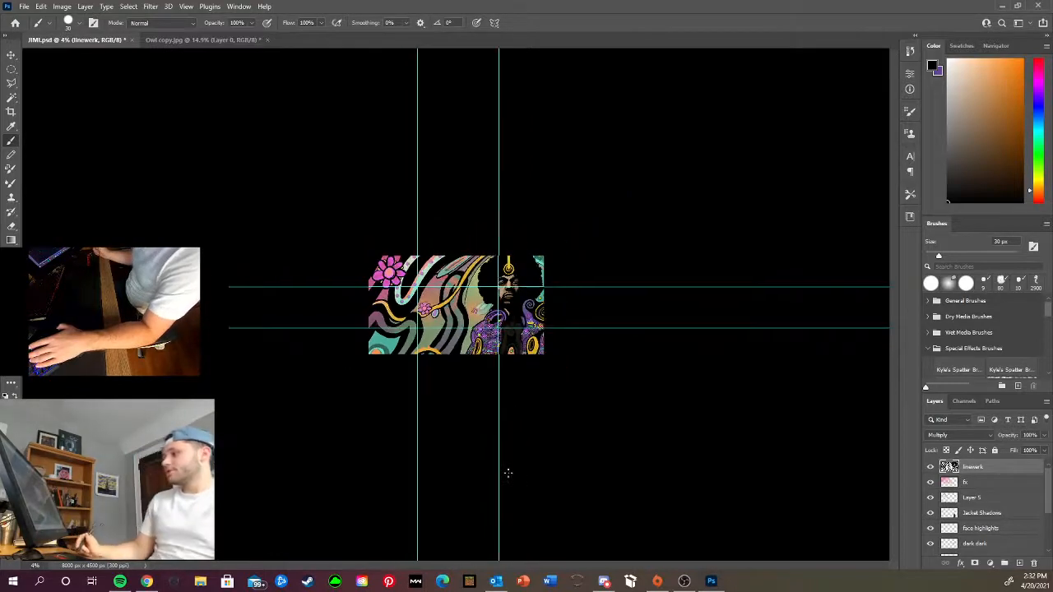
{"action": "key", "text": "ctrl+plus"}
{"action": "key", "text": "ctrl+plus"}
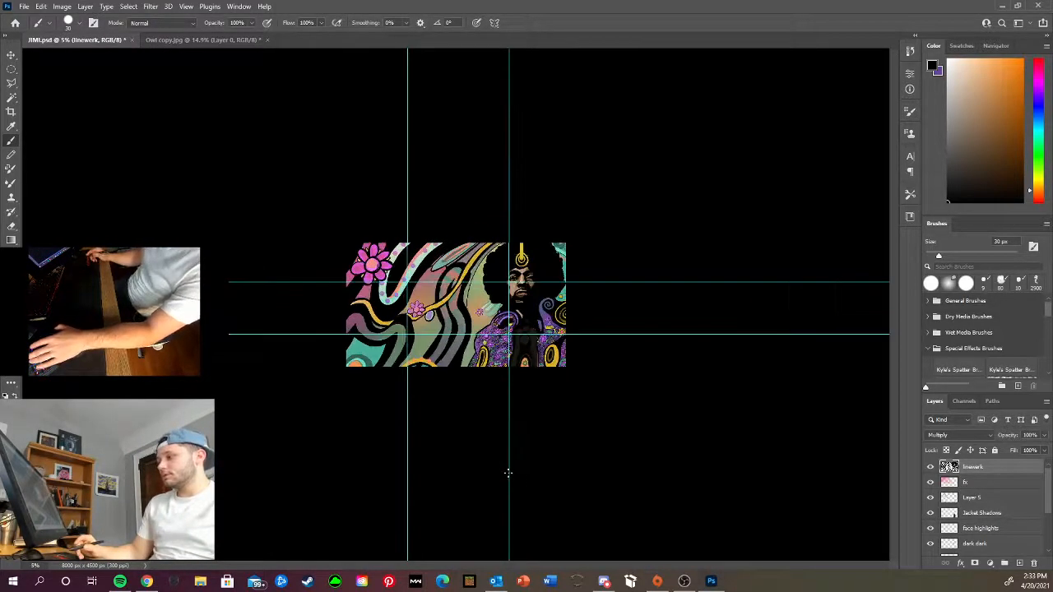
{"action": "key", "text": "ctrl+plus"}
{"action": "key", "text": "ctrl+plus"}
{"action": "key", "text": "ctrl+plus"}
{"action": "key", "text": "ctrl+plus"}
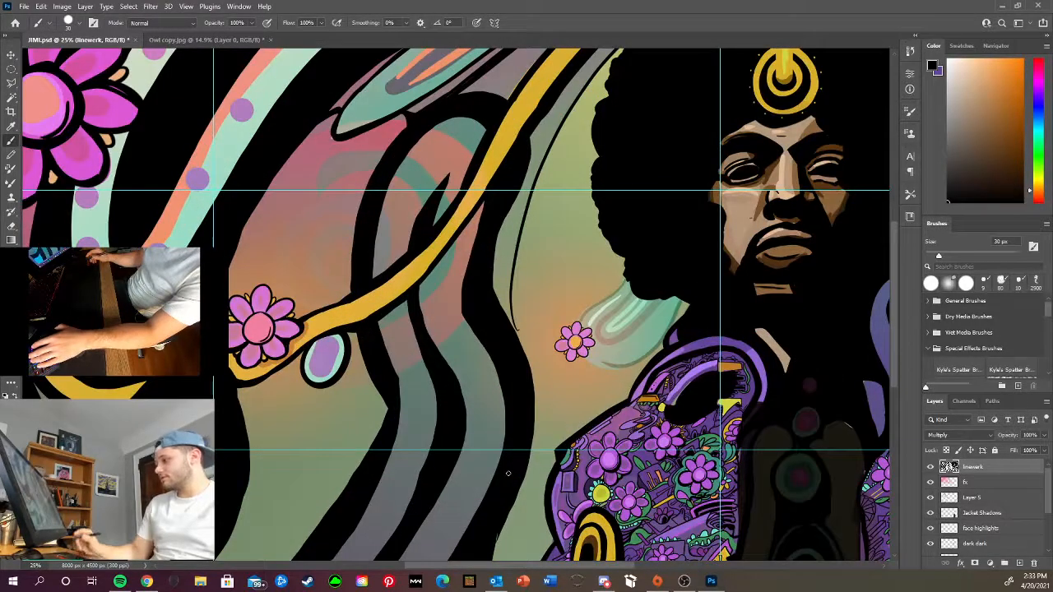
{"action": "key", "text": "ctrl+plus"}
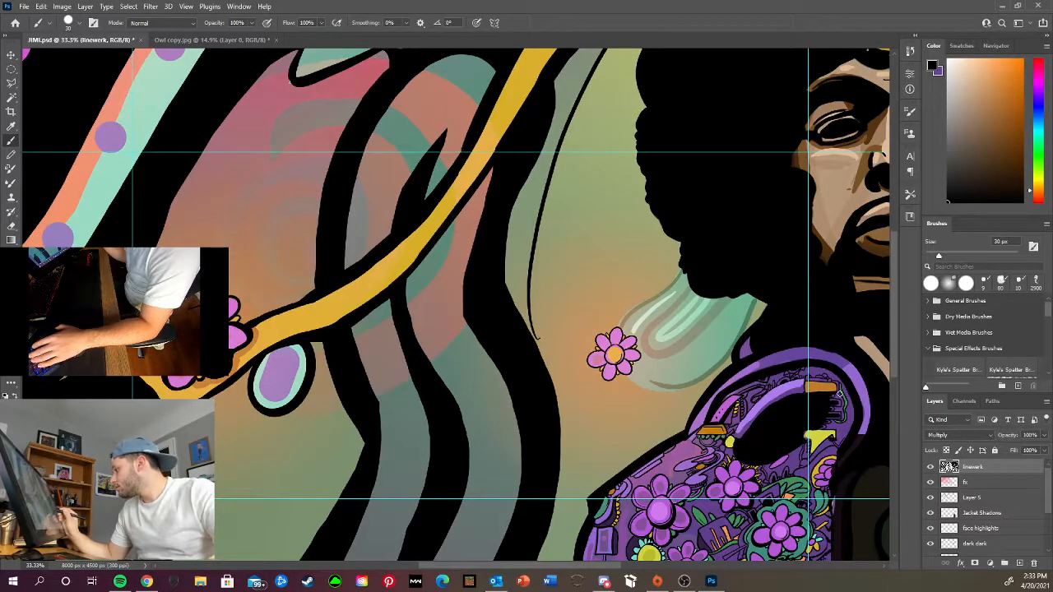
With a 60 px brush, add a black line inside the right-hand jacket's yellow oval and darken the linework beside the green vine
{"action": "left_click_drag", "start_coordinate": [841, 387], "coordinate": [353, 211]}
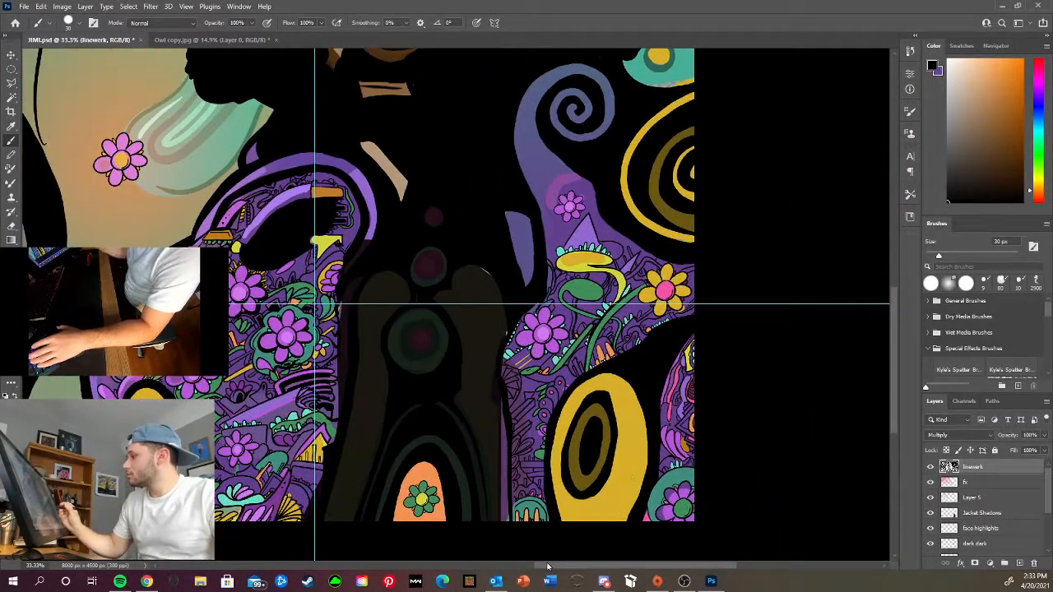
{"action": "key", "text": "bracketright"}
{"action": "key", "text": "bracketright"}
{"action": "key", "text": "bracketright"}
{"action": "left_click_drag", "start_coordinate": [613, 385], "coordinate": [640, 518]}
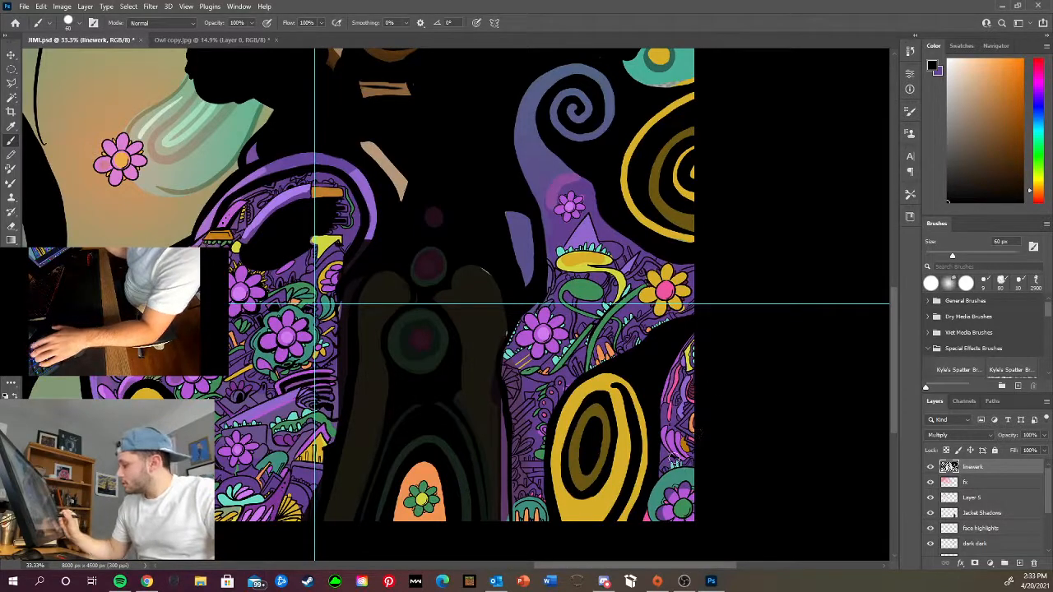
{"action": "left_click_drag", "start_coordinate": [638, 295], "coordinate": [596, 358]}
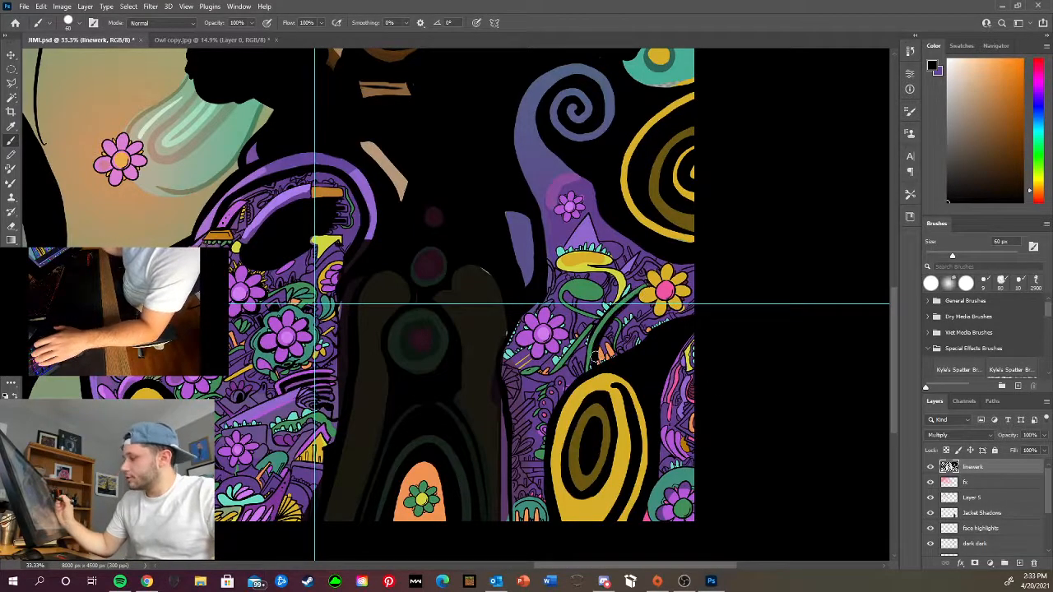
Touch up the black outline along the jacket's left shoulder beside the purple collar
{"action": "scroll", "coordinate": [594, 355], "scroll_direction": "down", "scroll_amount": 2}
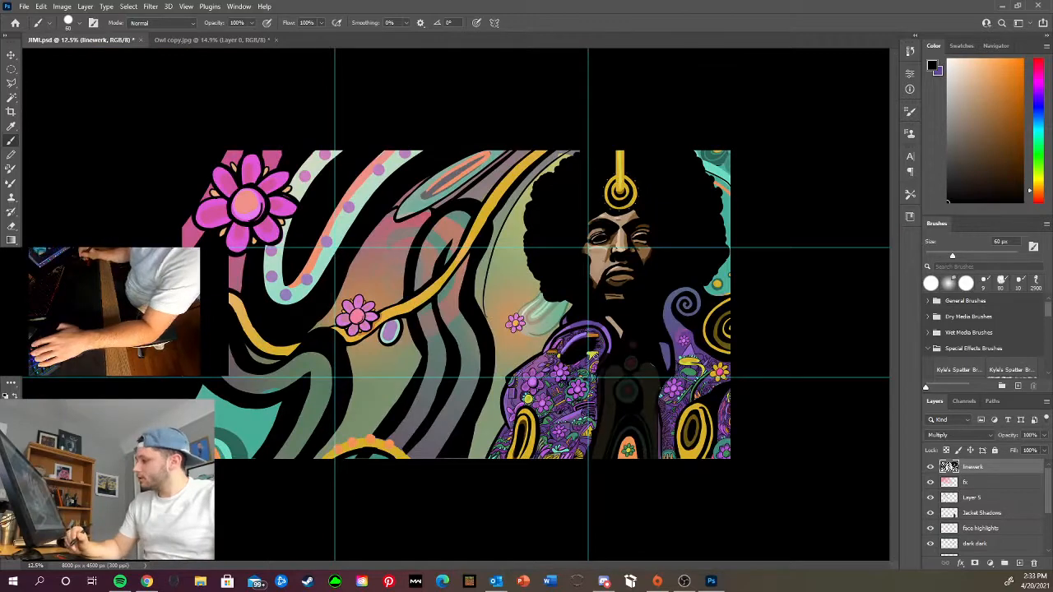
{"action": "scroll", "coordinate": [544, 423], "scroll_direction": "up", "scroll_amount": 3}
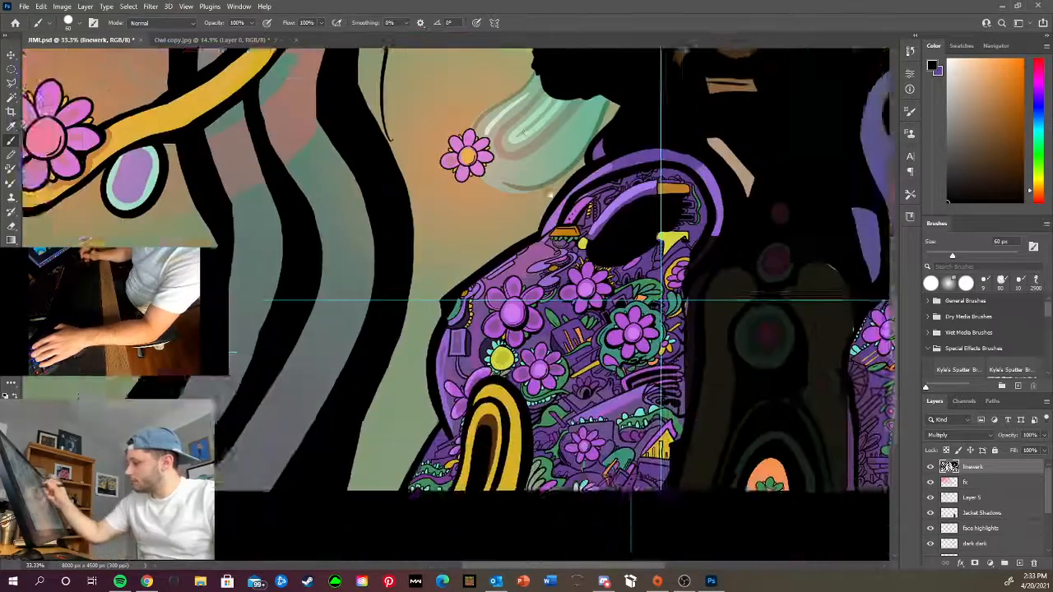
{"action": "left_click_drag", "start_coordinate": [550, 195], "coordinate": [539, 187]}
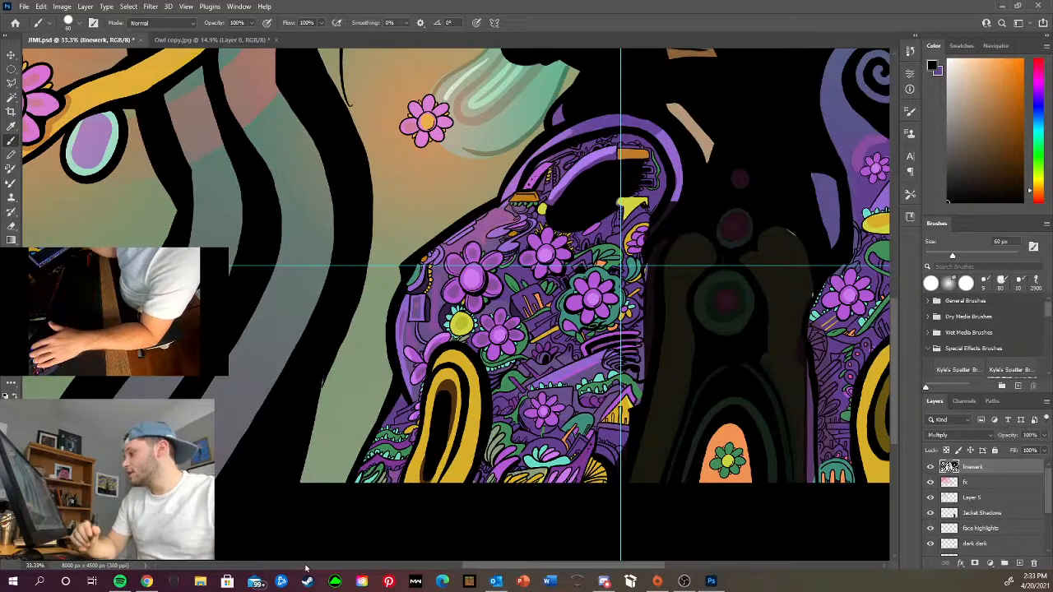
{"action": "key", "text": "ctrl+minus"}
{"action": "key", "text": "ctrl+minus"}
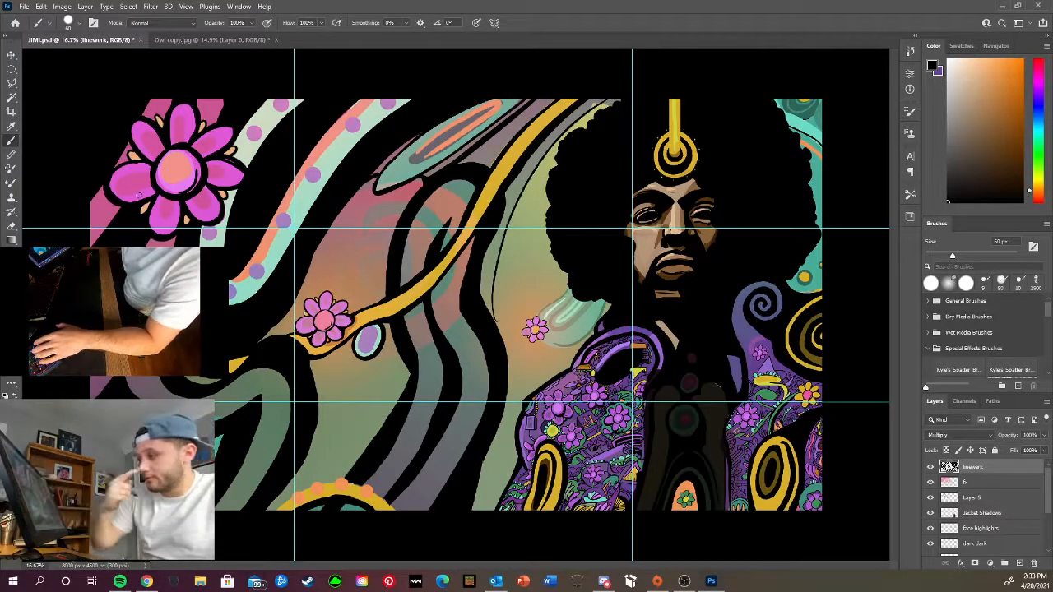
Smooth the edges of the wide black band running from below the small pink flower to the canvas's lower edge
{"action": "key", "text": "ctrl+plus"}
{"action": "key", "text": "ctrl+plus"}
{"action": "left_click_drag", "start_coordinate": [449, 389], "coordinate": [552, 207]}
{"action": "mouse_move", "coordinate": [402, 183]}
{"action": "left_mouse_down"}
{"action": "mouse_move", "coordinate": [424, 267]}
{"action": "mouse_move", "coordinate": [299, 554]}
{"action": "left_mouse_up"}
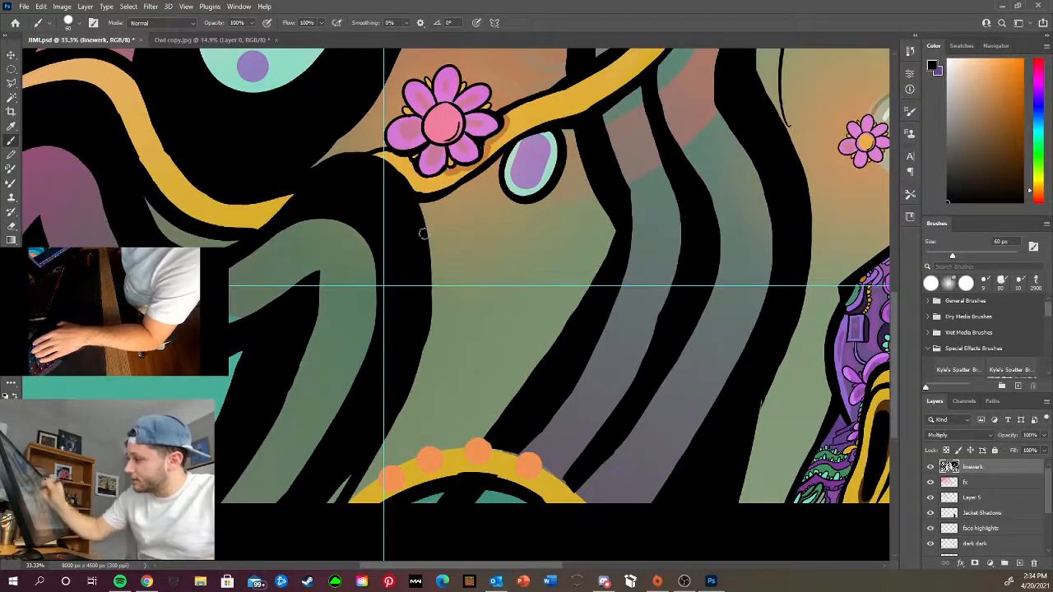
{"action": "mouse_move", "coordinate": [407, 202]}
{"action": "left_mouse_down"}
{"action": "mouse_move", "coordinate": [379, 447]}
{"action": "mouse_move", "coordinate": [286, 581]}
{"action": "left_mouse_up"}
{"action": "left_click_drag", "start_coordinate": [377, 428], "coordinate": [299, 563]}
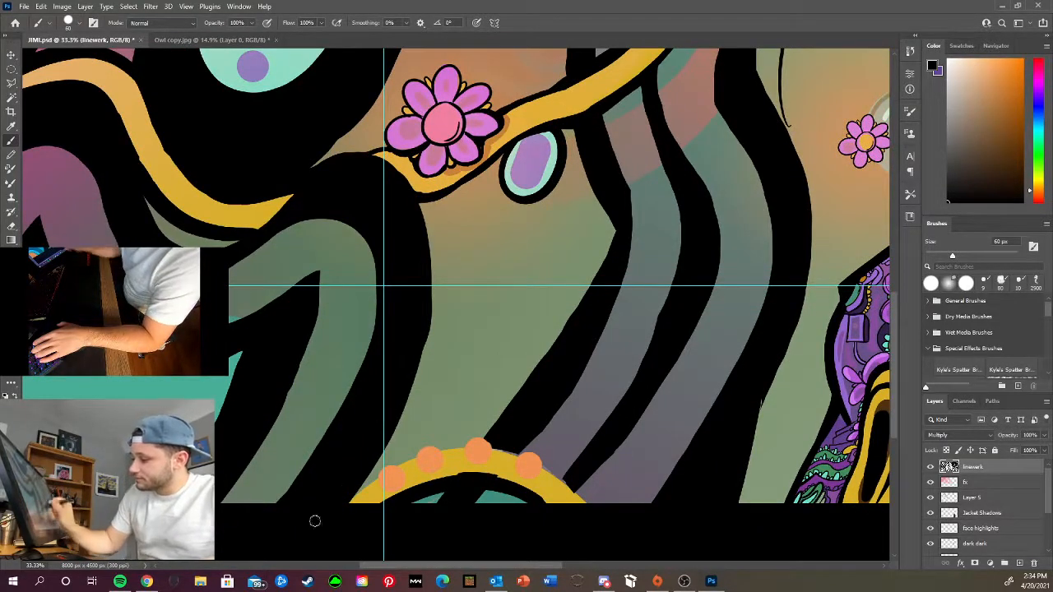
Round off the pointed tip of the black shape inside the green loop and thicken its edges
{"action": "left_click_drag", "start_coordinate": [315, 277], "coordinate": [282, 411]}
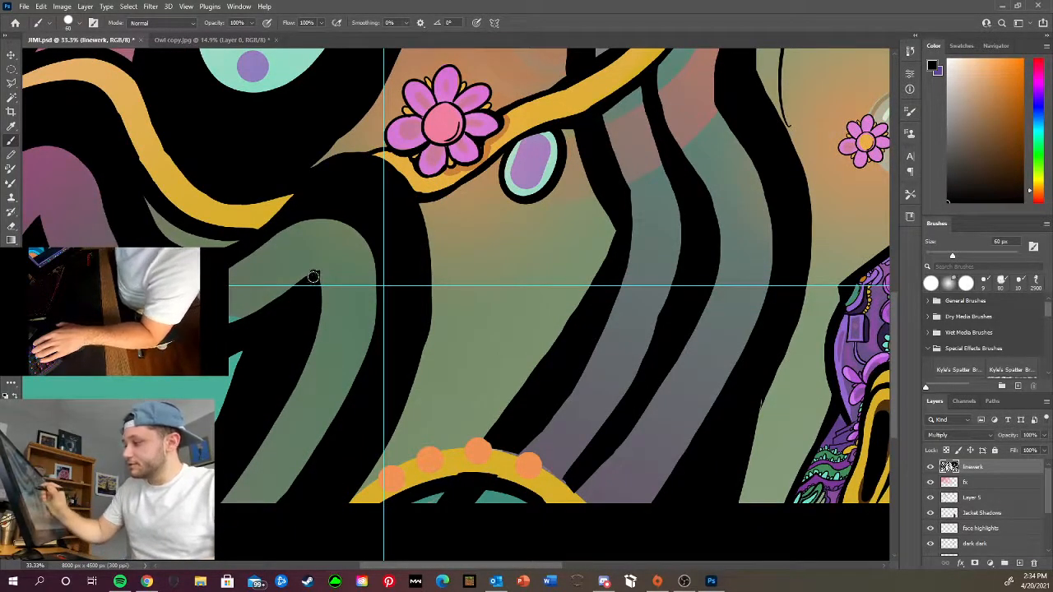
{"action": "mouse_move", "coordinate": [315, 278]}
{"action": "left_mouse_down"}
{"action": "mouse_move", "coordinate": [314, 308]}
{"action": "mouse_move", "coordinate": [314, 269]}
{"action": "mouse_move", "coordinate": [292, 306]}
{"action": "left_mouse_up"}
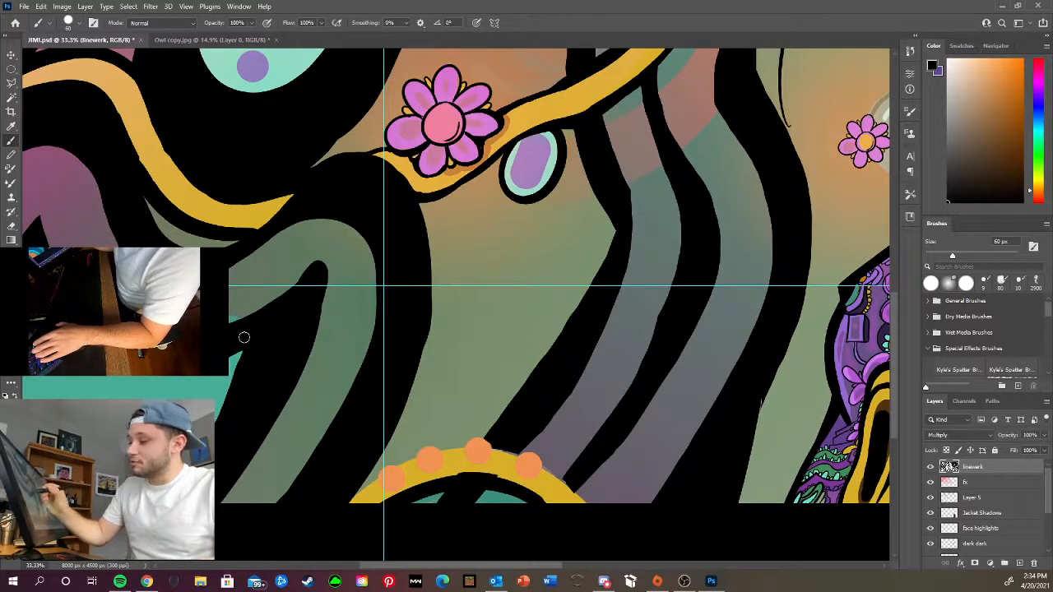
{"action": "mouse_move", "coordinate": [243, 337]}
{"action": "left_mouse_down"}
{"action": "mouse_move", "coordinate": [117, 429]}
{"action": "mouse_move", "coordinate": [93, 465]}
{"action": "left_mouse_up"}
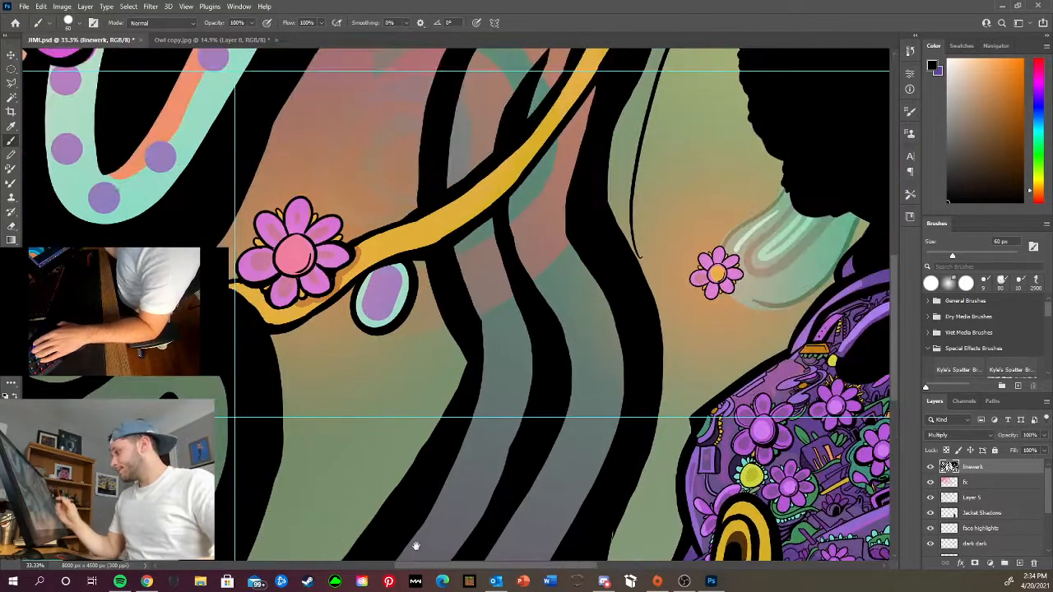
Smooth and thicken the edges of the wavy black bands just below the yellow vine, right of the purple oval
{"action": "mouse_move", "coordinate": [515, 187]}
{"action": "left_mouse_down"}
{"action": "mouse_move", "coordinate": [549, 316]}
{"action": "mouse_move", "coordinate": [504, 212]}
{"action": "mouse_move", "coordinate": [549, 371]}
{"action": "mouse_move", "coordinate": [544, 283]}
{"action": "mouse_move", "coordinate": [551, 370]}
{"action": "left_mouse_up"}
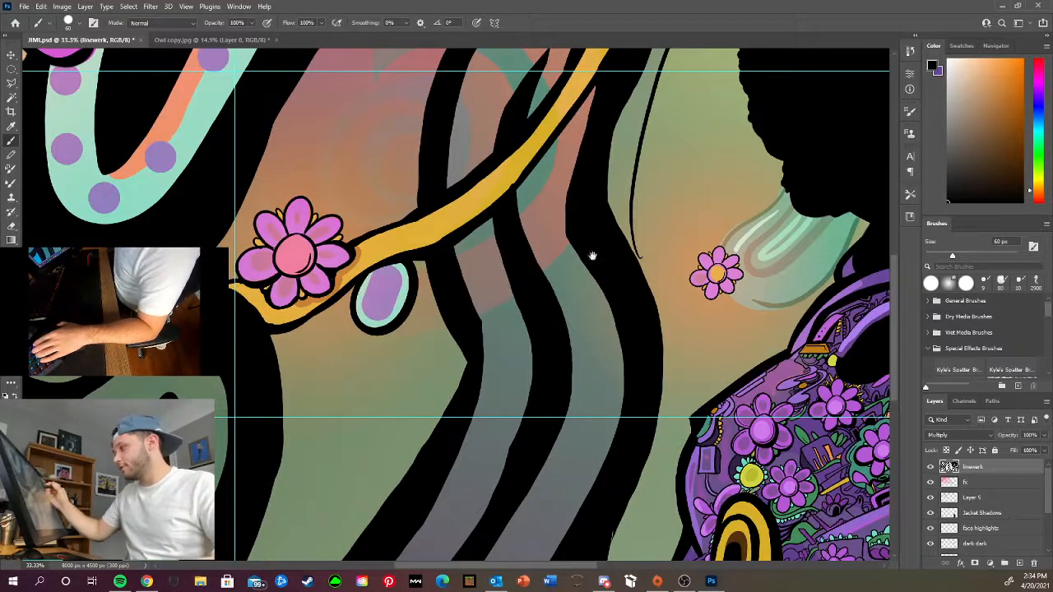
{"action": "left_click_drag", "start_coordinate": [592, 256], "coordinate": [550, 401]}
{"action": "mouse_move", "coordinate": [492, 278]}
{"action": "left_mouse_down"}
{"action": "mouse_move", "coordinate": [538, 229]}
{"action": "mouse_move", "coordinate": [493, 287]}
{"action": "mouse_move", "coordinate": [532, 219]}
{"action": "mouse_move", "coordinate": [474, 334]}
{"action": "left_mouse_up"}
{"action": "key", "text": "ctrl+z"}
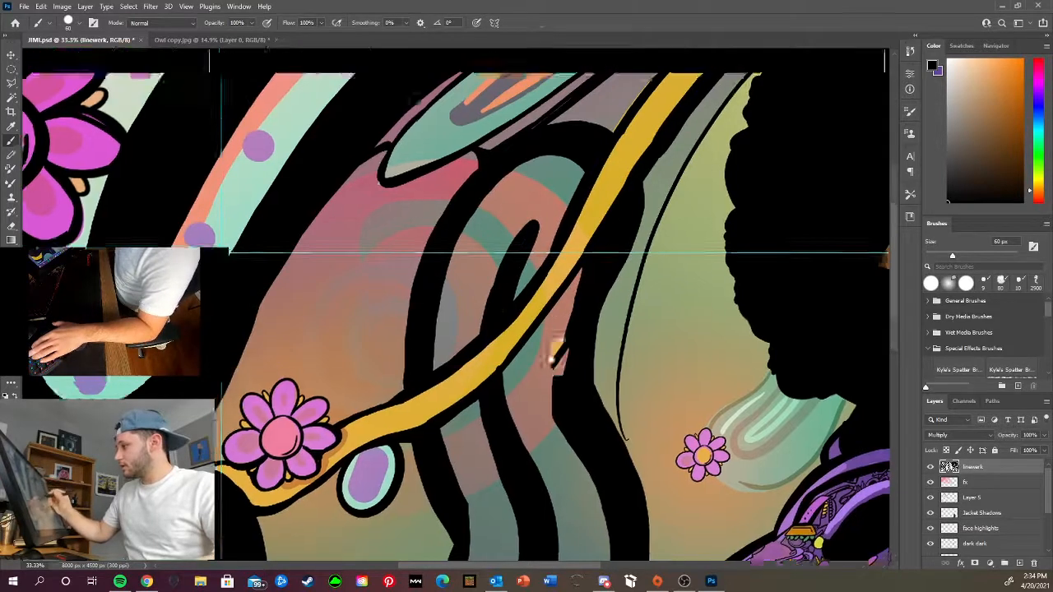
Thicken the black outline over the thin pink sliver along the upper edge of the teal leaf shape
{"action": "left_click_drag", "start_coordinate": [529, 126], "coordinate": [628, 284]}
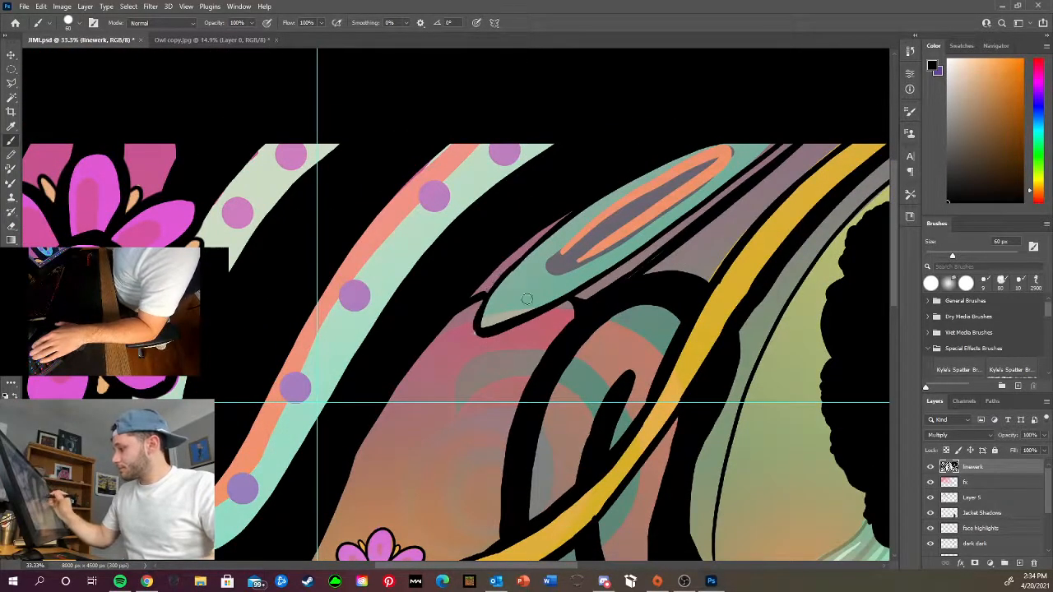
{"action": "mouse_move", "coordinate": [525, 252]}
{"action": "left_mouse_down"}
{"action": "mouse_move", "coordinate": [479, 320]}
{"action": "mouse_move", "coordinate": [561, 293]}
{"action": "left_mouse_up"}
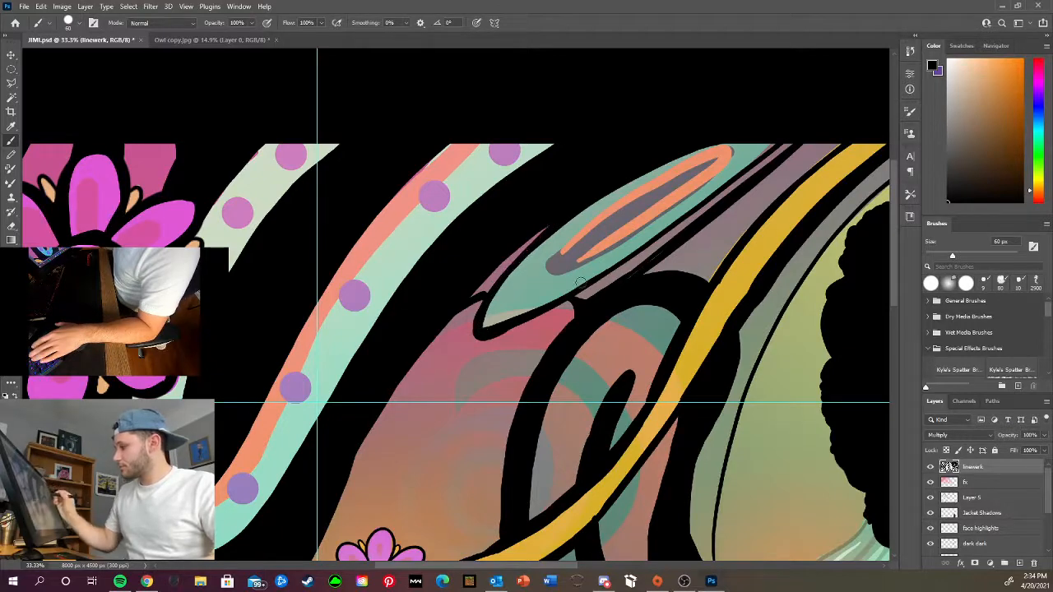
Clean up the black inner edge of the dotted green loop beside the large pink flower
{"action": "left_click_drag", "start_coordinate": [539, 356], "coordinate": [722, 285]}
{"action": "left_click_drag", "start_coordinate": [387, 256], "coordinate": [361, 384]}
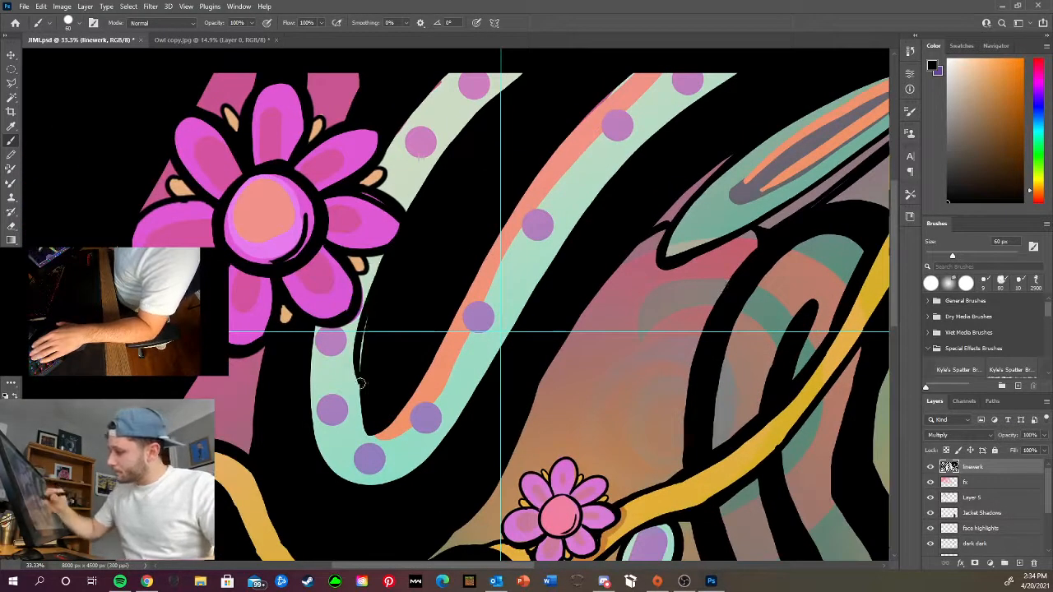
{"action": "key", "text": "ctrl+z"}
{"action": "left_click_drag", "start_coordinate": [392, 242], "coordinate": [369, 432]}
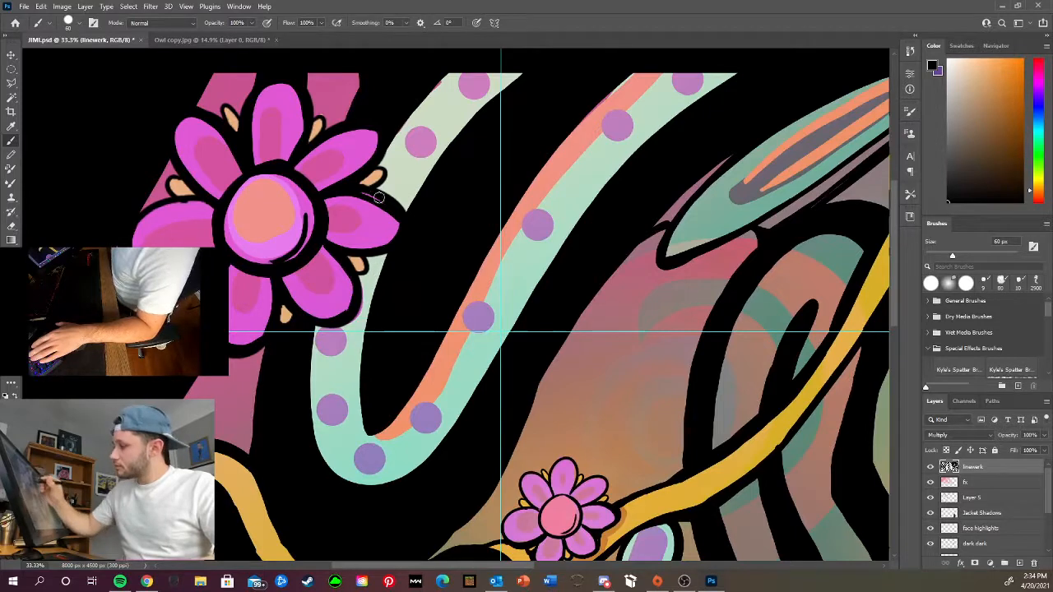
Switch to full-screen view and examine the whole illustration, including the portrait's face up close
{"action": "key", "text": "ctrl+minus"}
{"action": "key", "text": "ctrl+minus"}
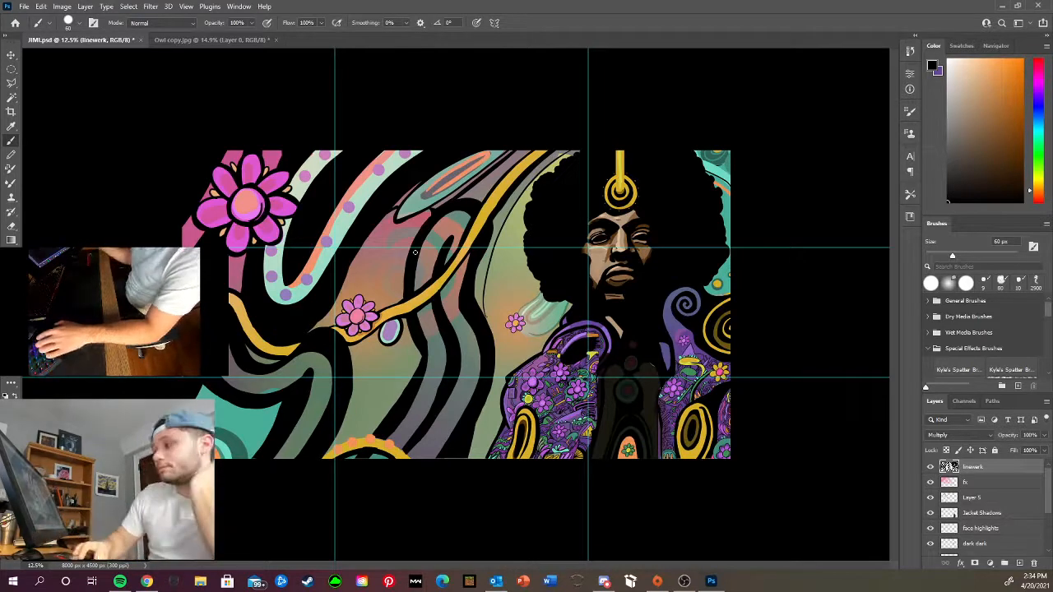
{"action": "key", "text": "f"}
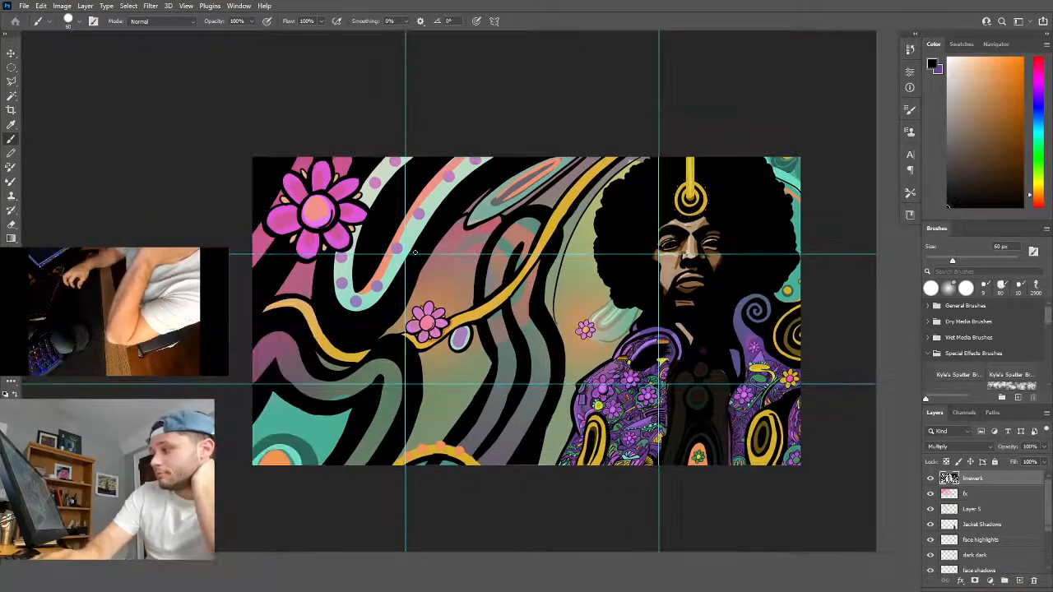
{"action": "key", "text": "f"}
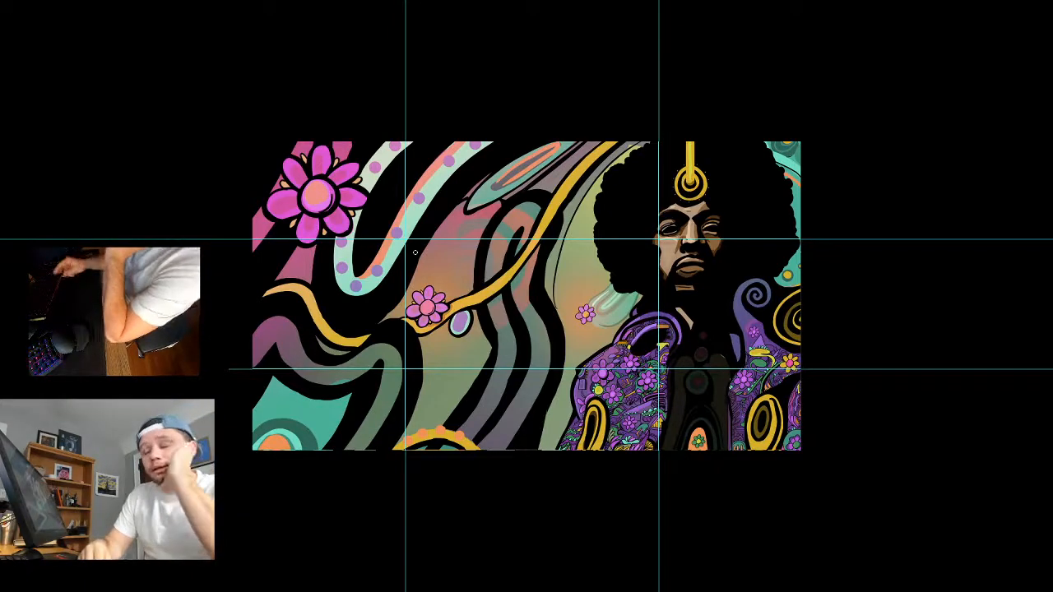
{"action": "key", "text": "ctrl+plus"}
{"action": "key", "text": "ctrl+plus"}
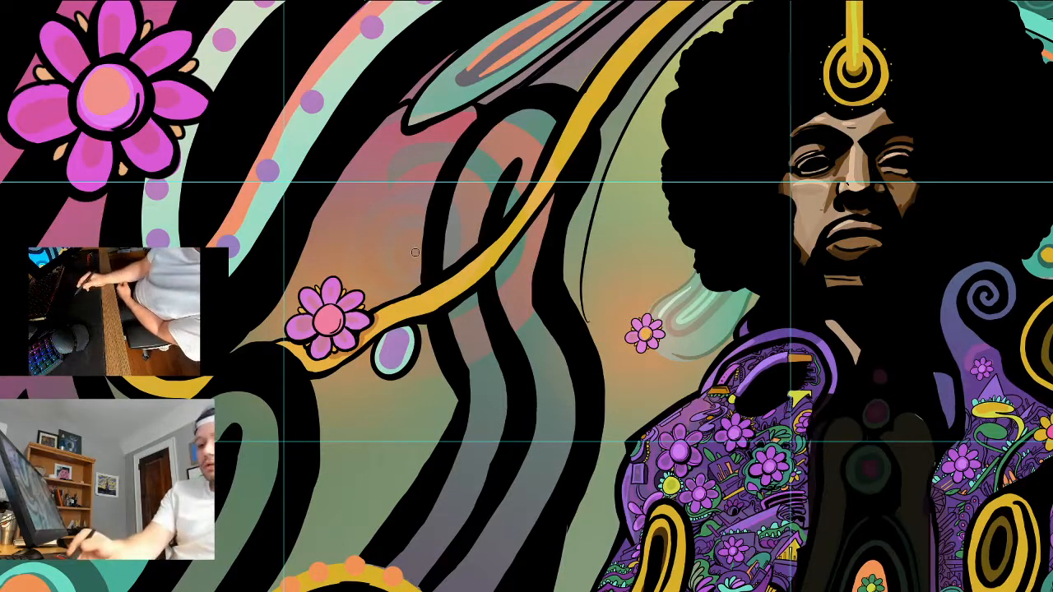
{"action": "key", "text": "m"}
{"action": "left_click_drag", "start_coordinate": [790, 101], "coordinate": [933, 330]}
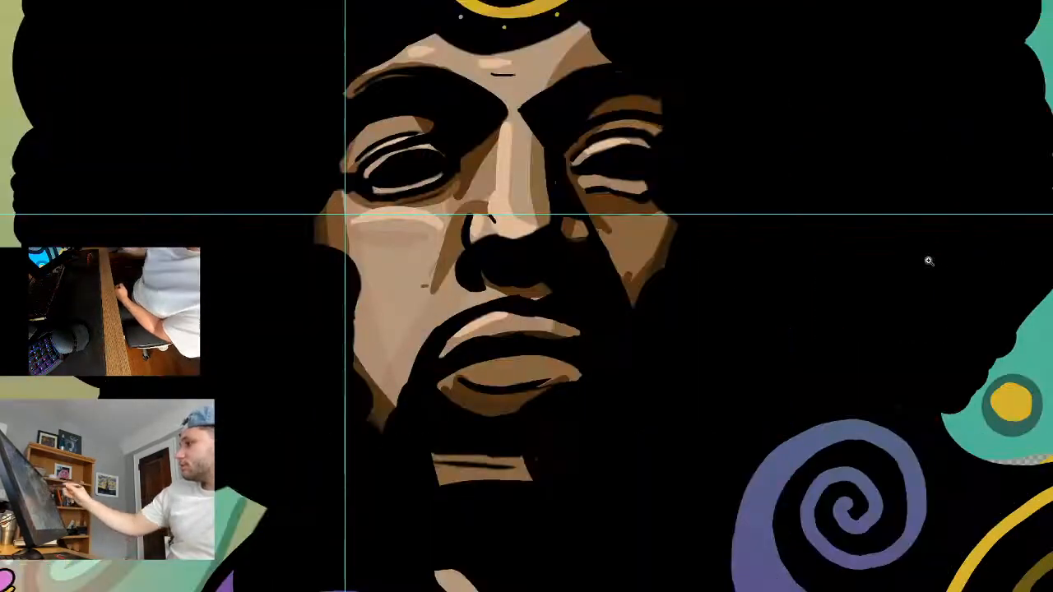
{"action": "left_click_drag", "start_coordinate": [453, 103], "coordinate": [230, 430]}
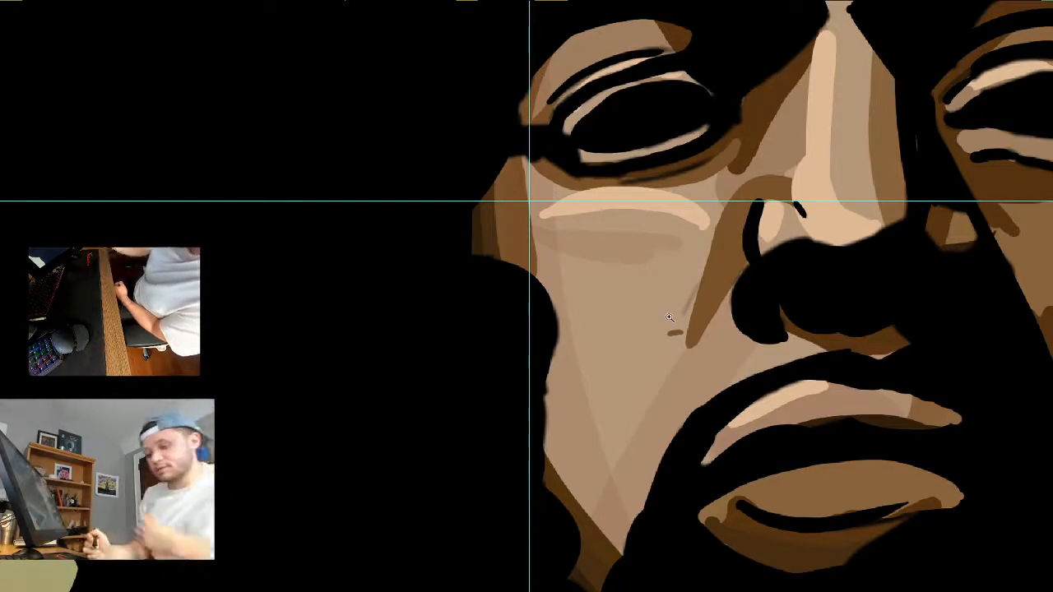
{"action": "key", "text": "b"}
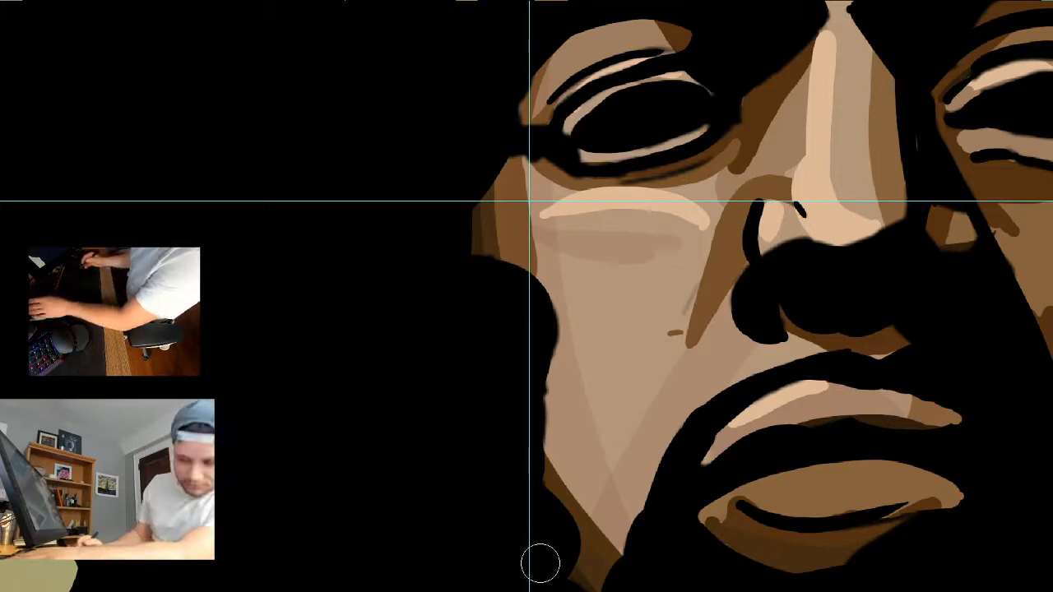
Compare the portrait with the surrounding background bands and flowers at several magnifications to review the overall composition
{"action": "key", "text": "ctrl+minus"}
{"action": "key", "text": "ctrl+minus"}
{"action": "key", "text": "ctrl+minus"}
{"action": "key", "text": "ctrl+minus"}
{"action": "key", "text": "ctrl+minus"}
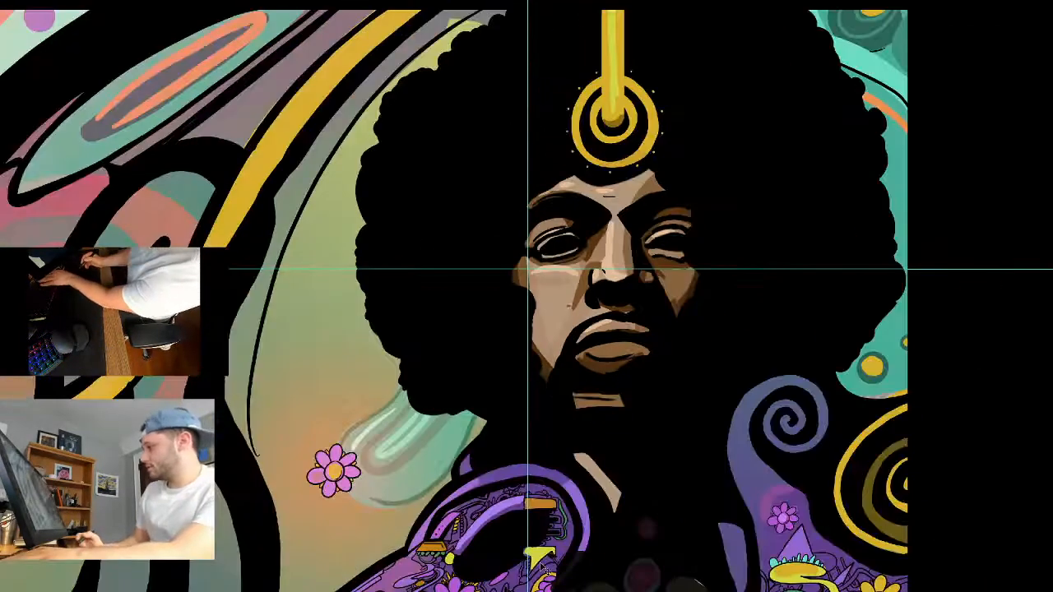
{"action": "key", "text": "ctrl+minus"}
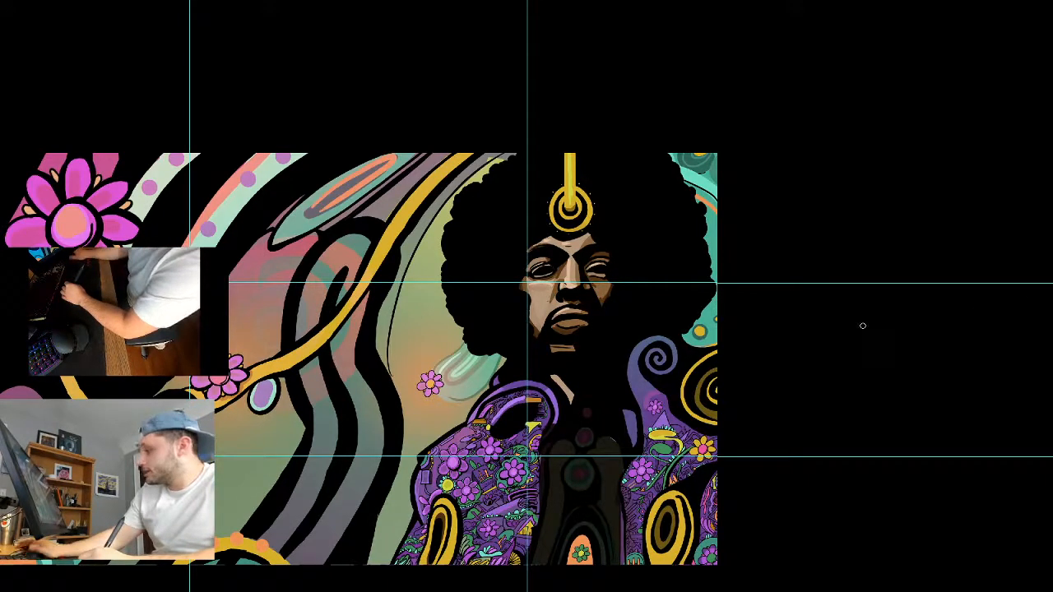
{"action": "key", "text": "ctrl+plus"}
{"action": "key", "text": "ctrl+plus"}
{"action": "key", "text": "ctrl+plus"}
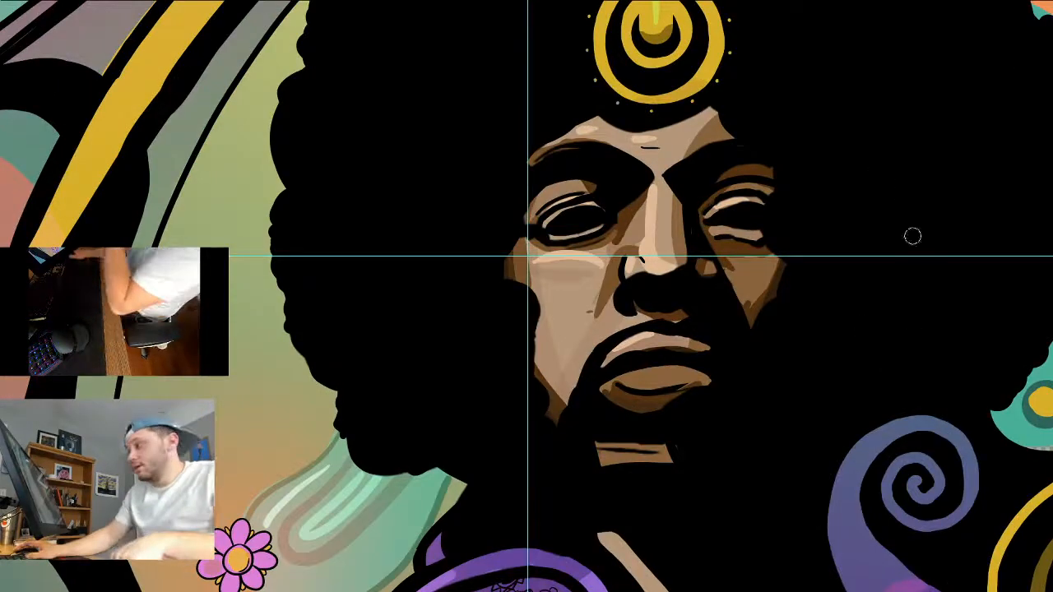
{"action": "key", "text": "ctrl+minus"}
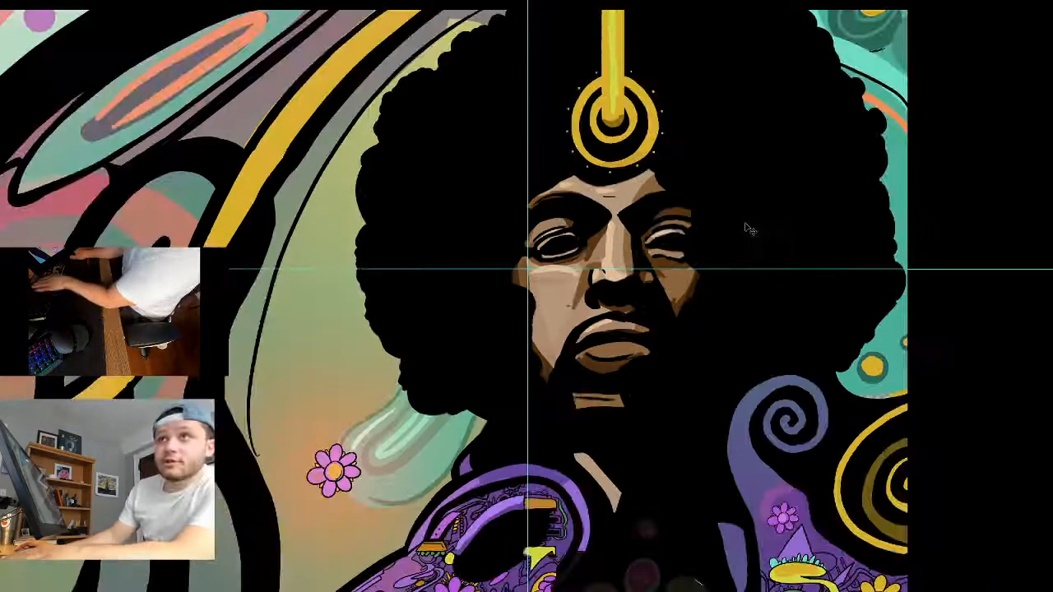
{"action": "key", "text": "ctrl+minus"}
{"action": "key", "text": "ctrl+plus"}
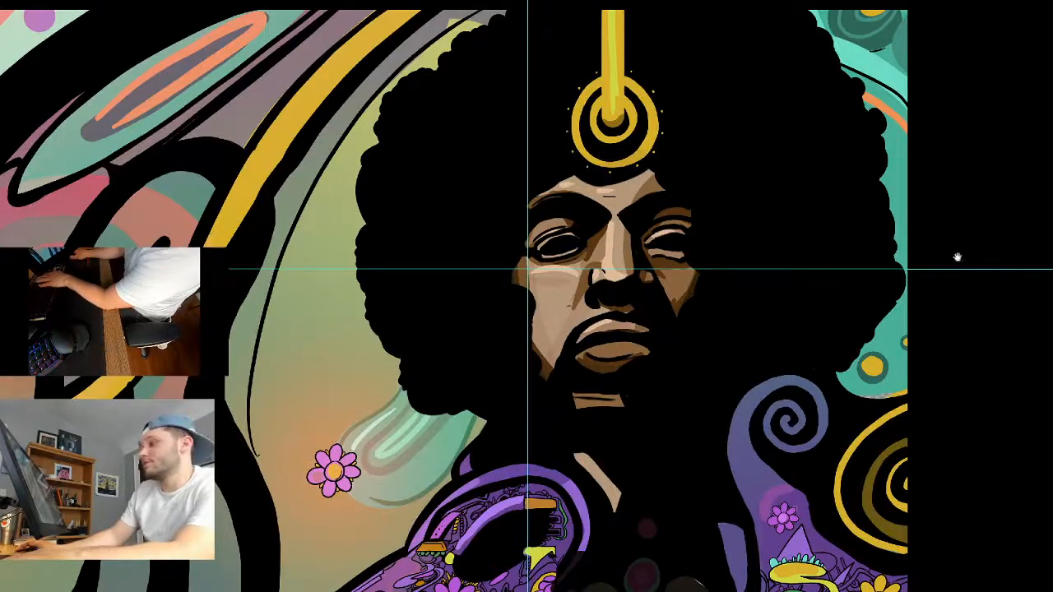
{"action": "key", "text": "ctrl+minus"}
{"action": "left_click_drag", "start_coordinate": [686, 206], "coordinate": [889, 141]}
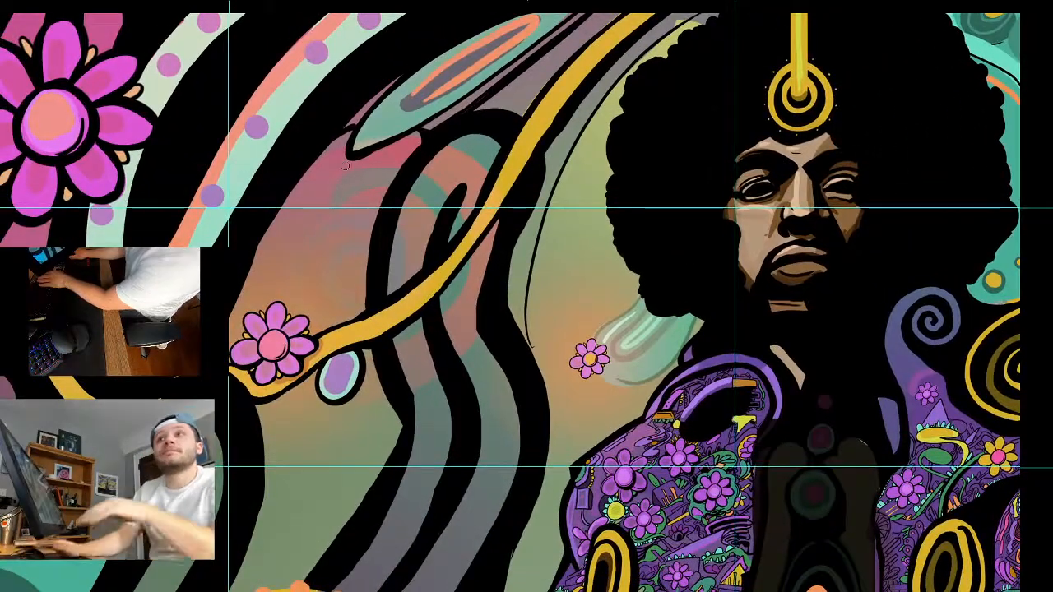